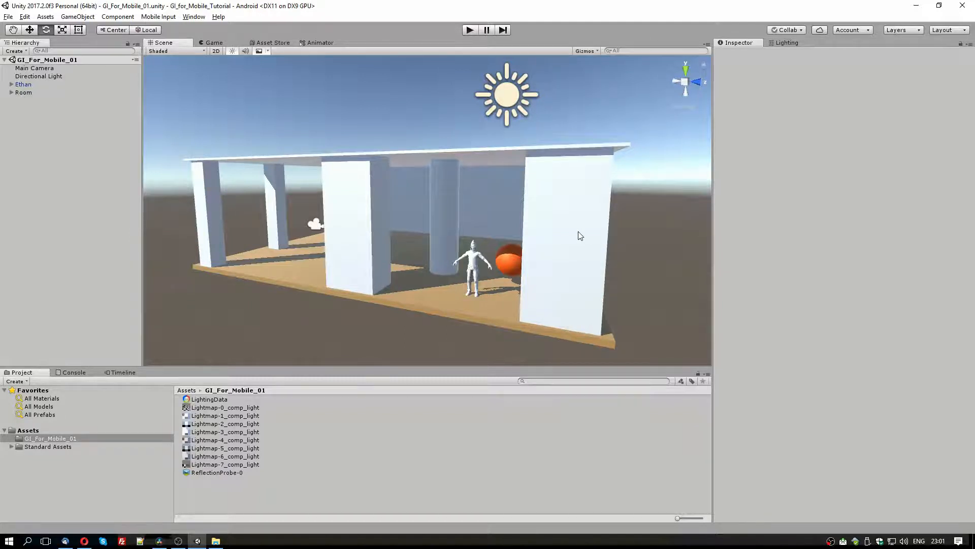
Step: Examine the room scene from several angles and inspect the properties of the large pillar nearest the orange sphere
{"action": "right_click_drag", "start_coordinate": [474, 244], "coordinate": [564, 260], "text": "alt"}
{"action": "middle_click_drag", "start_coordinate": [563, 260], "coordinate": [555, 228]}
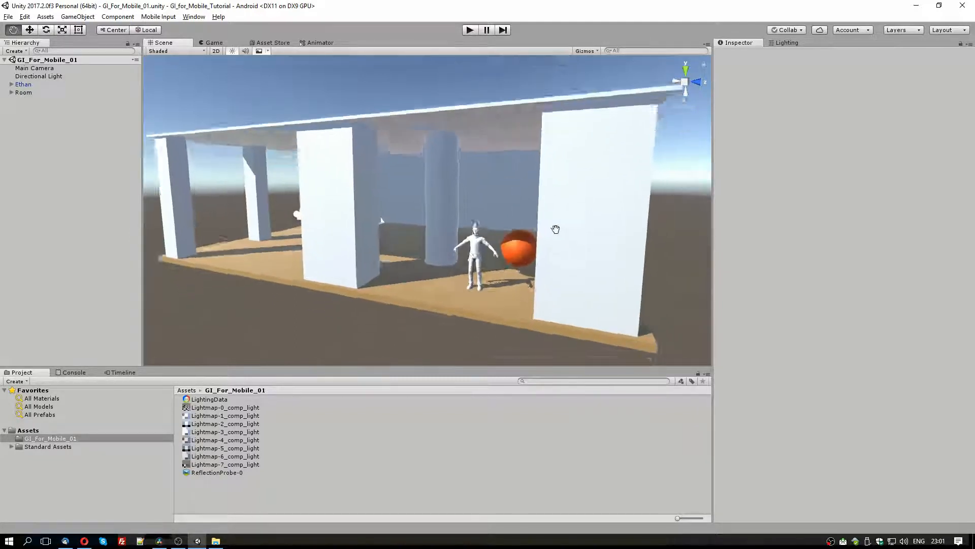
{"action": "left_click_drag", "start_coordinate": [556, 229], "coordinate": [577, 241], "text": "alt"}
{"action": "right_click_drag", "start_coordinate": [578, 241], "coordinate": [523, 233], "text": "alt"}
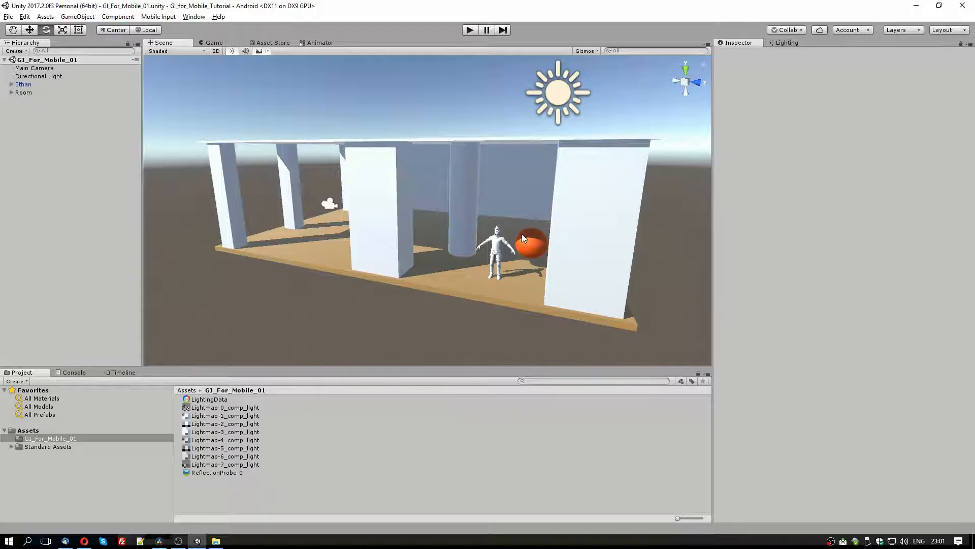
{"action": "left_click_drag", "start_coordinate": [551, 250], "coordinate": [584, 254], "text": "alt"}
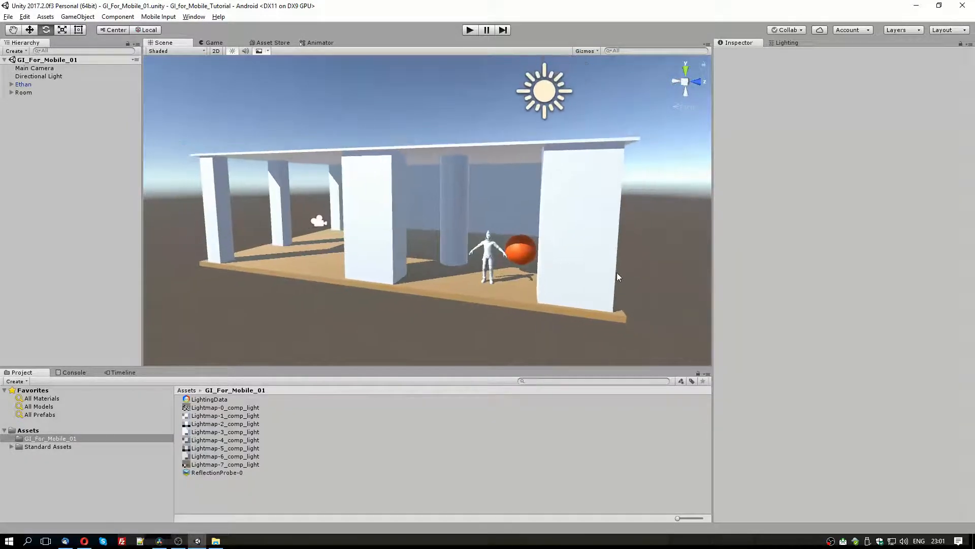
{"action": "left_click", "coordinate": [573, 204]}
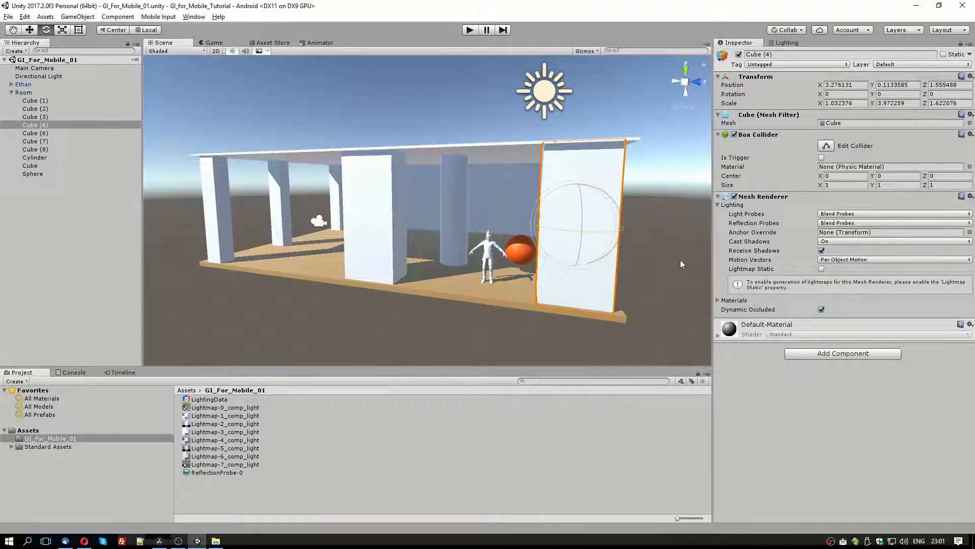
{"action": "left_click_drag", "start_coordinate": [647, 249], "coordinate": [613, 241], "text": "alt"}
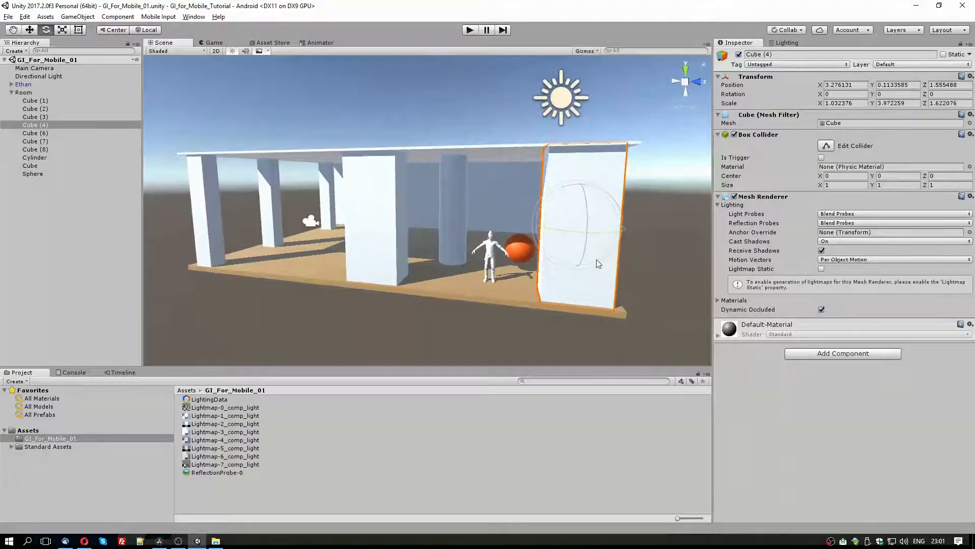
Step: Try moving the Ethan character to about X 2.982, Z -1.143 on the room floor, and undo the move
{"action": "left_click", "coordinate": [500, 261]}
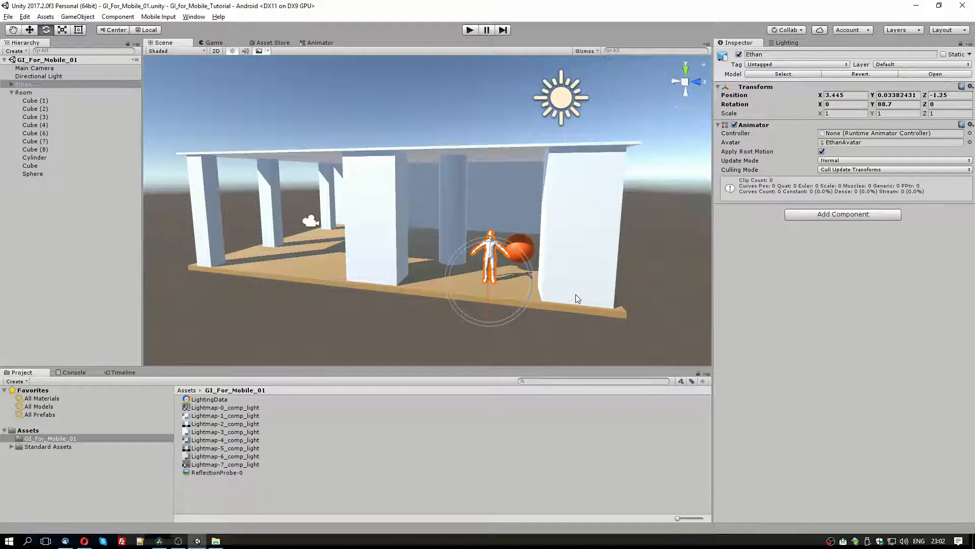
{"action": "key", "text": "q"}
{"action": "scroll", "coordinate": [610, 291], "scroll_direction": "up", "scroll_amount": 6}
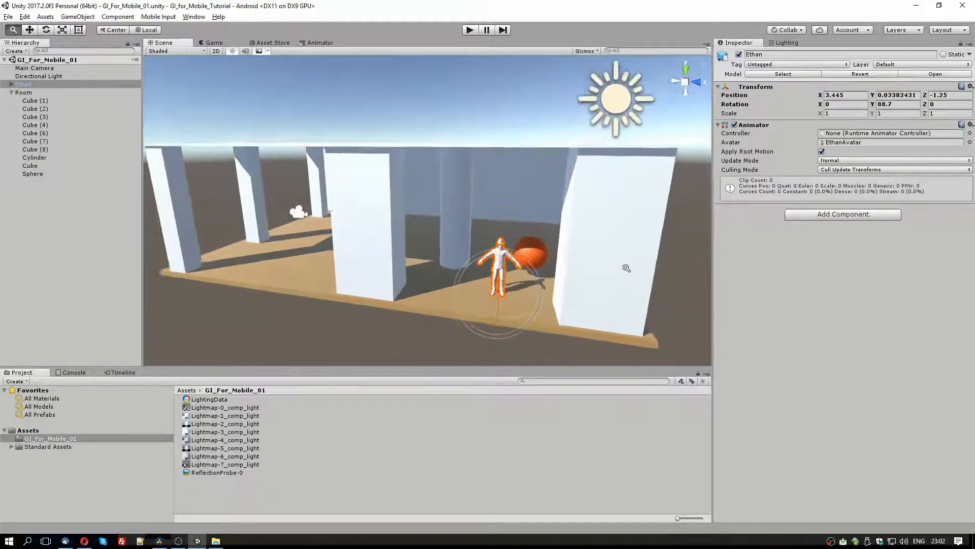
{"action": "middle_click_drag", "start_coordinate": [614, 262], "coordinate": [595, 228]}
{"action": "scroll", "coordinate": [584, 246], "scroll_direction": "up", "scroll_amount": 4}
{"action": "key", "text": "w"}
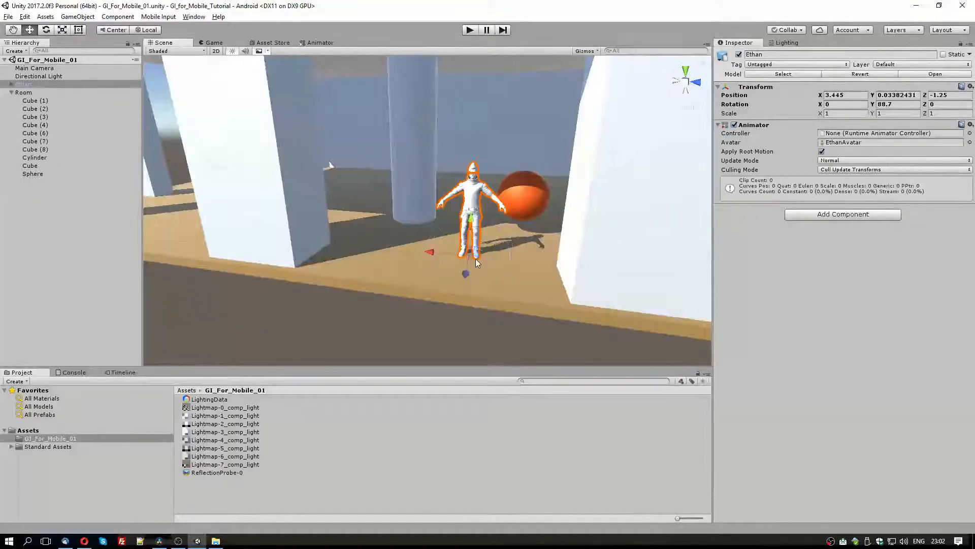
{"action": "mouse_move", "coordinate": [476, 258]}
{"action": "left_mouse_down"}
{"action": "mouse_move", "coordinate": [516, 291]}
{"action": "mouse_move", "coordinate": [462, 251]}
{"action": "mouse_move", "coordinate": [484, 232]}
{"action": "mouse_move", "coordinate": [483, 248]}
{"action": "left_mouse_up"}
{"action": "key", "text": "e"}
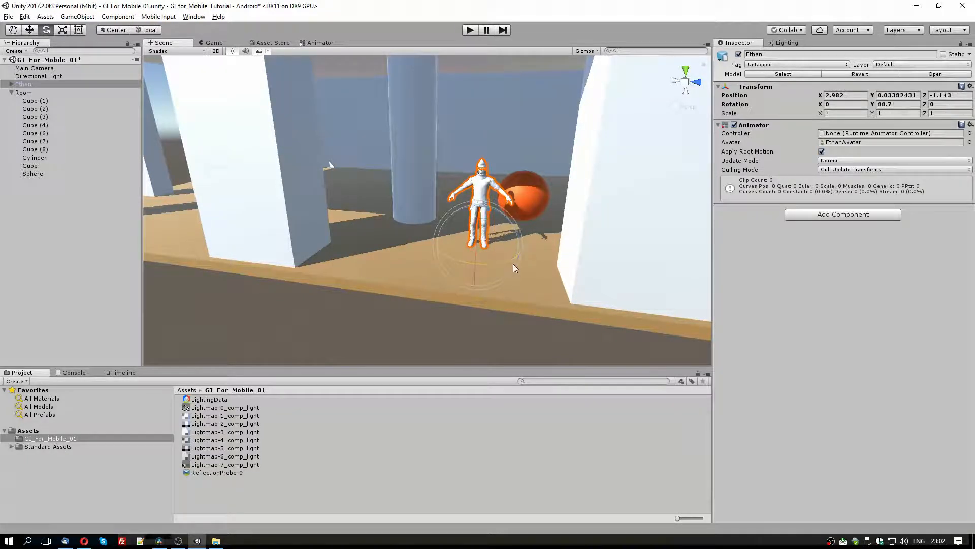
{"action": "key", "text": "ctrl+z"}
Step: Set the Directional Light's mode to Mixed
{"action": "left_click_drag", "start_coordinate": [510, 261], "coordinate": [569, 242], "text": "alt"}
{"action": "left_click", "coordinate": [654, 229]}
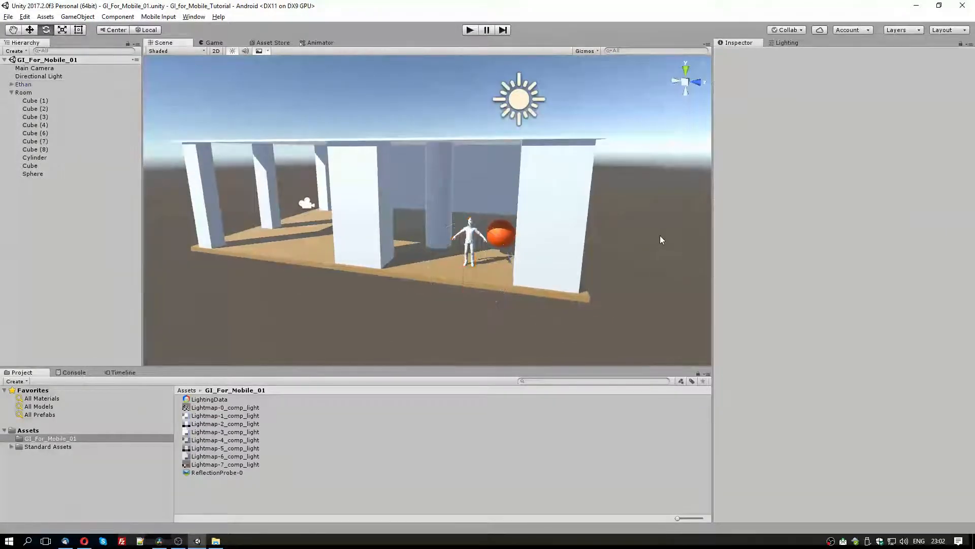
{"action": "mouse_move", "coordinate": [659, 236]}
{"action": "left_mouse_down", "text": "alt"}
{"action": "mouse_move", "coordinate": [651, 262]}
{"action": "mouse_move", "coordinate": [652, 242]}
{"action": "left_mouse_up", "text": "alt"}
{"action": "scroll", "coordinate": [645, 244], "scroll_direction": "down", "scroll_amount": 2}
{"action": "middle_click_drag", "start_coordinate": [629, 247], "coordinate": [627, 248]}
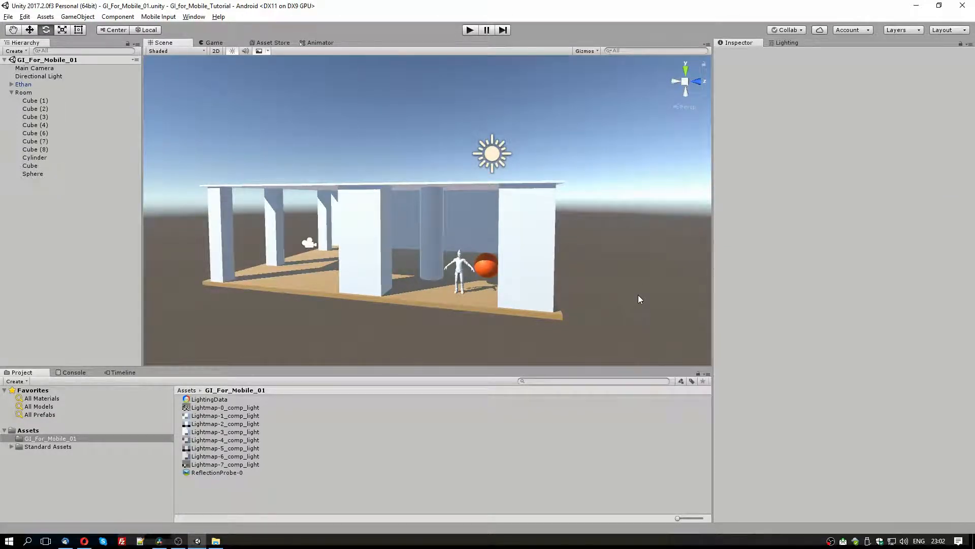
{"action": "left_click", "coordinate": [491, 153]}
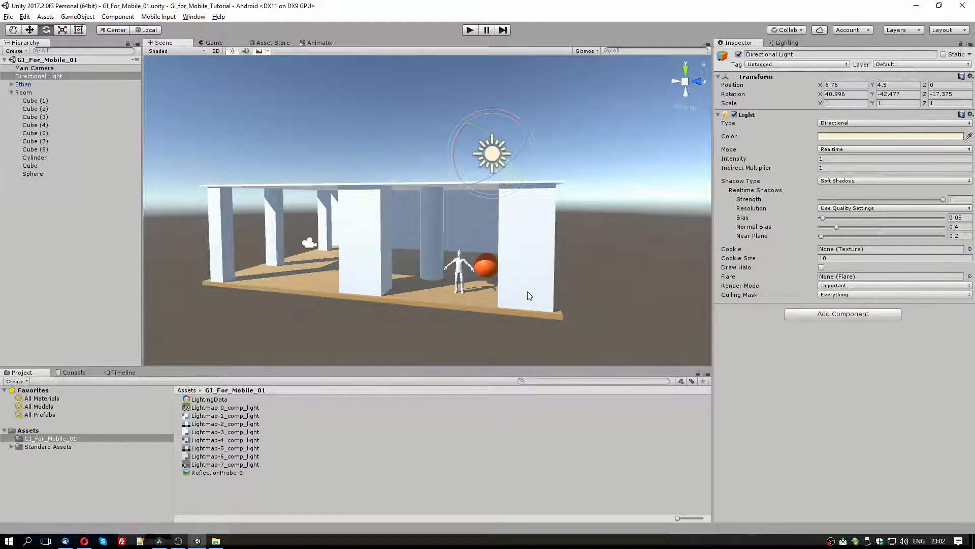
{"action": "left_click", "coordinate": [830, 149]}
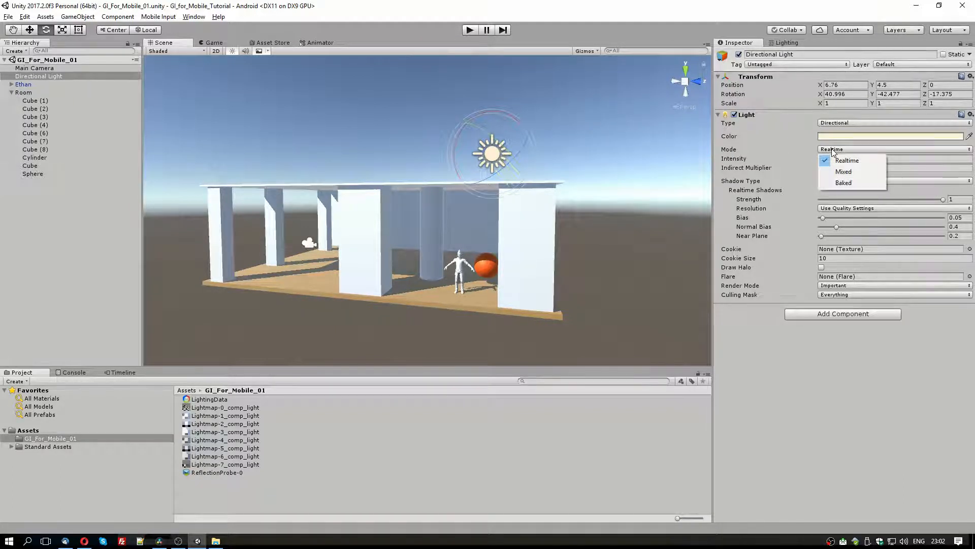
{"action": "left_click", "coordinate": [843, 172]}
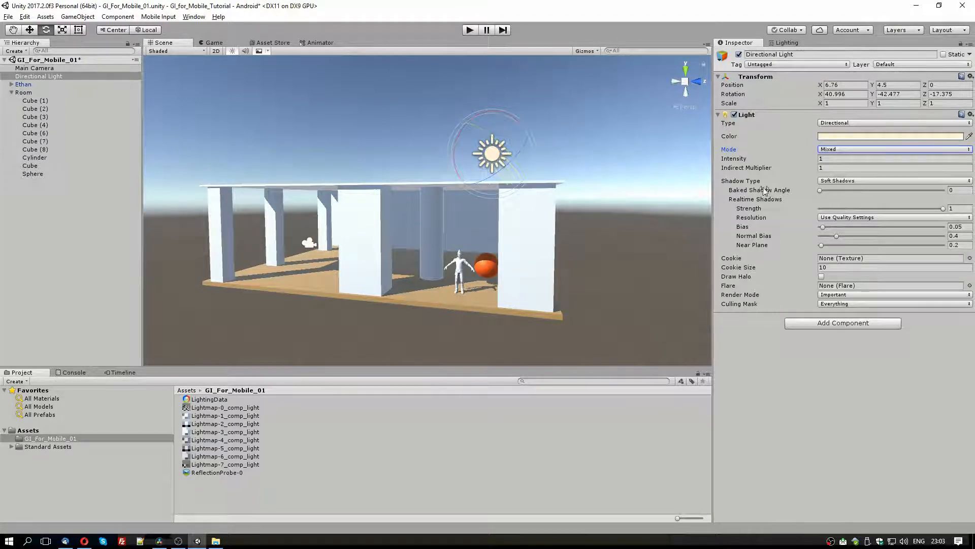
Step: Bring up the Lighting settings and close them
{"action": "left_click", "coordinate": [786, 42]}
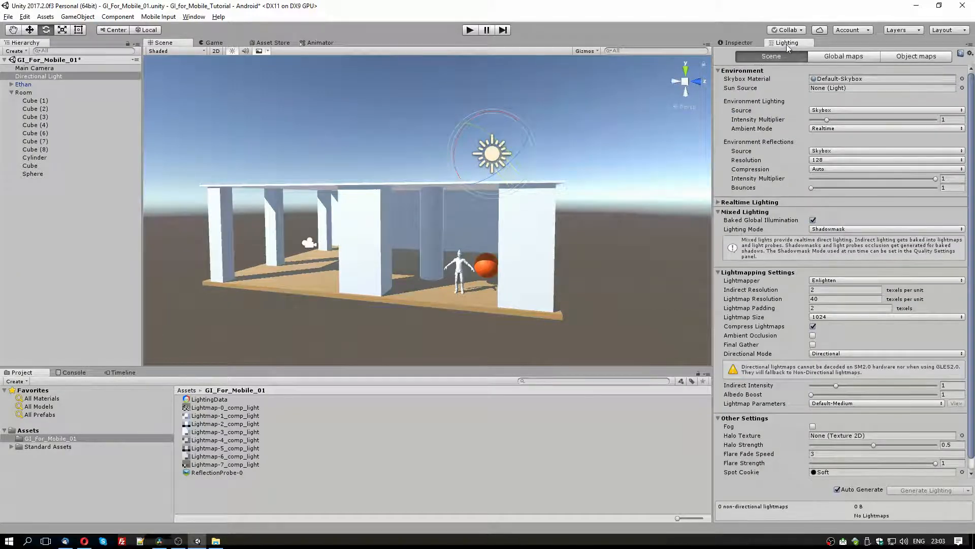
{"action": "right_click", "coordinate": [787, 45]}
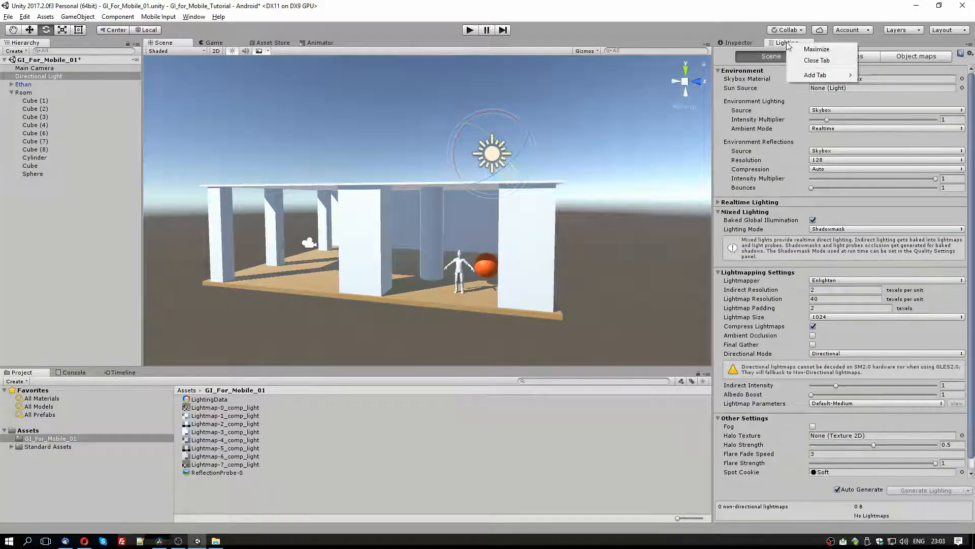
{"action": "left_click", "coordinate": [809, 60]}
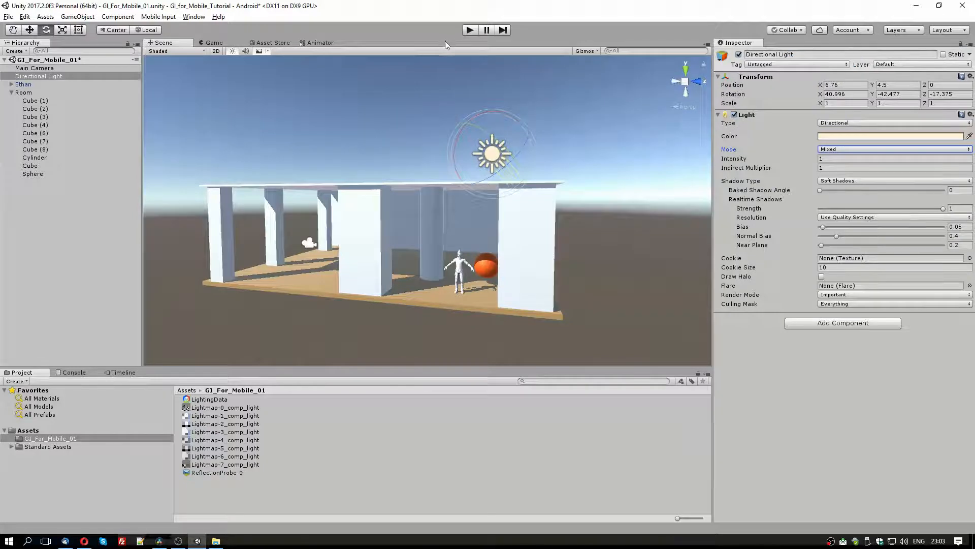
Step: Open the Lighting settings window, enlarge it and dock it beside the Inspector
{"action": "left_click", "coordinate": [194, 16]}
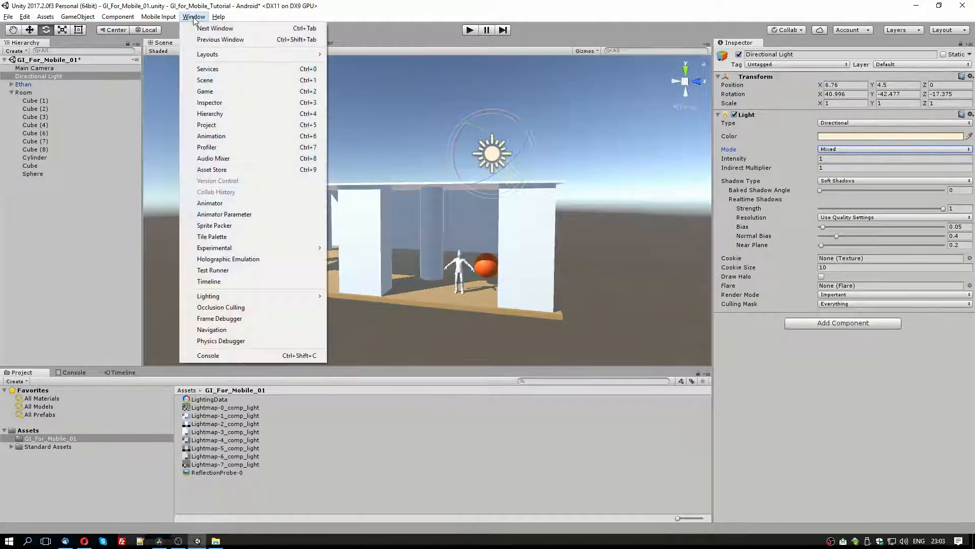
{"action": "mouse_move", "coordinate": [234, 296]}
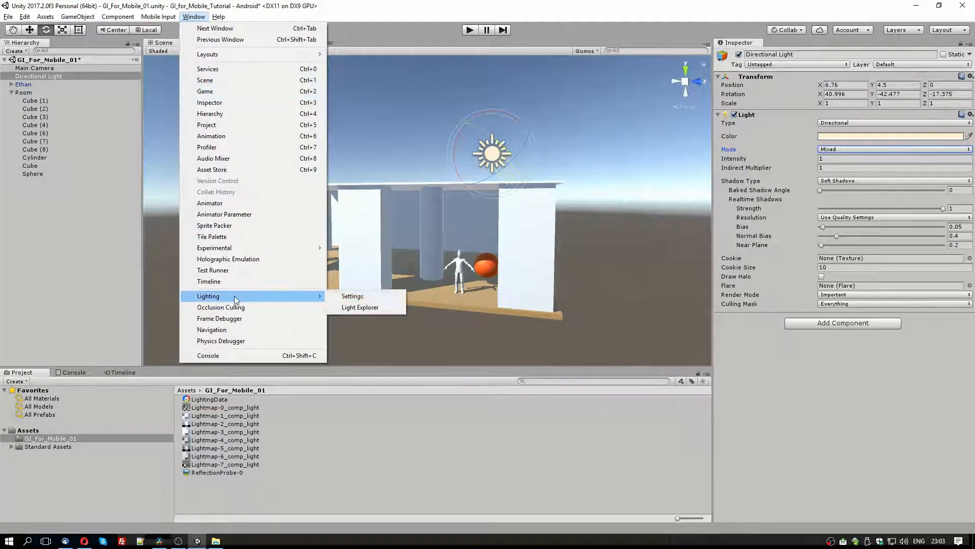
{"action": "left_click", "coordinate": [354, 297]}
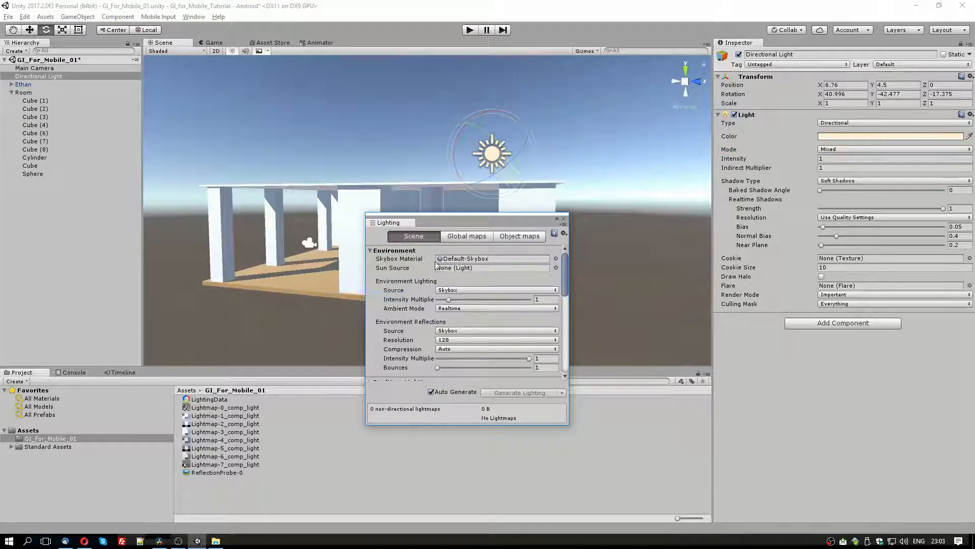
{"action": "left_click_drag", "start_coordinate": [457, 225], "coordinate": [497, 206]}
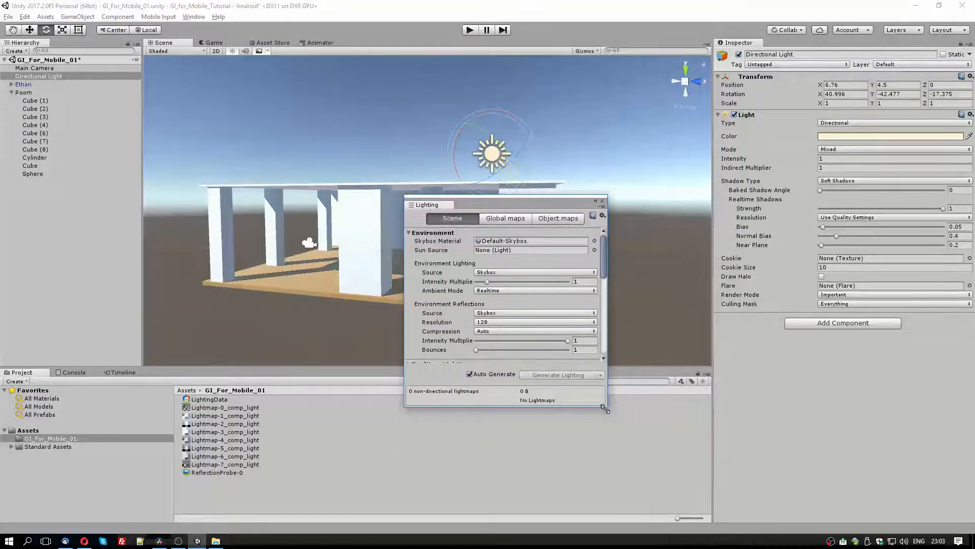
{"action": "left_click_drag", "start_coordinate": [607, 406], "coordinate": [641, 457]}
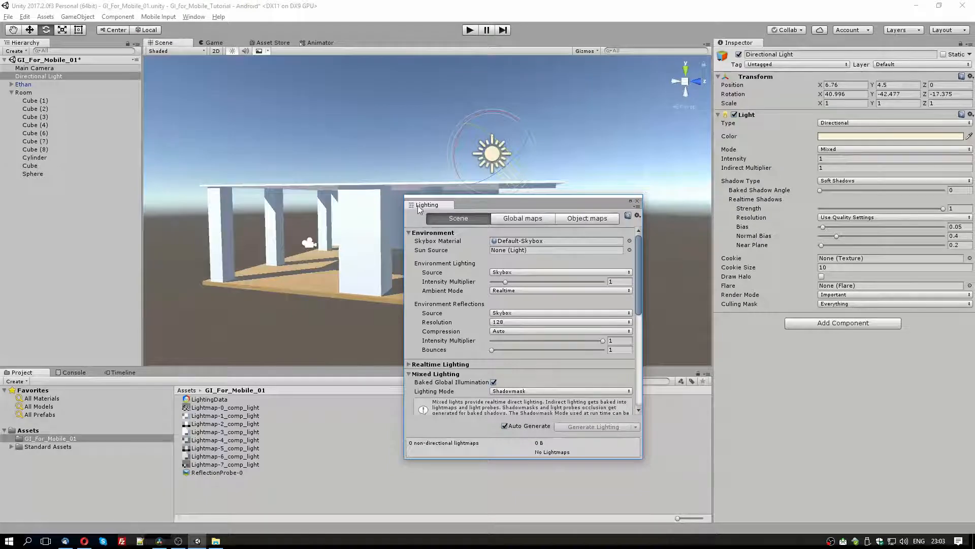
{"action": "left_click_drag", "start_coordinate": [426, 204], "coordinate": [788, 45]}
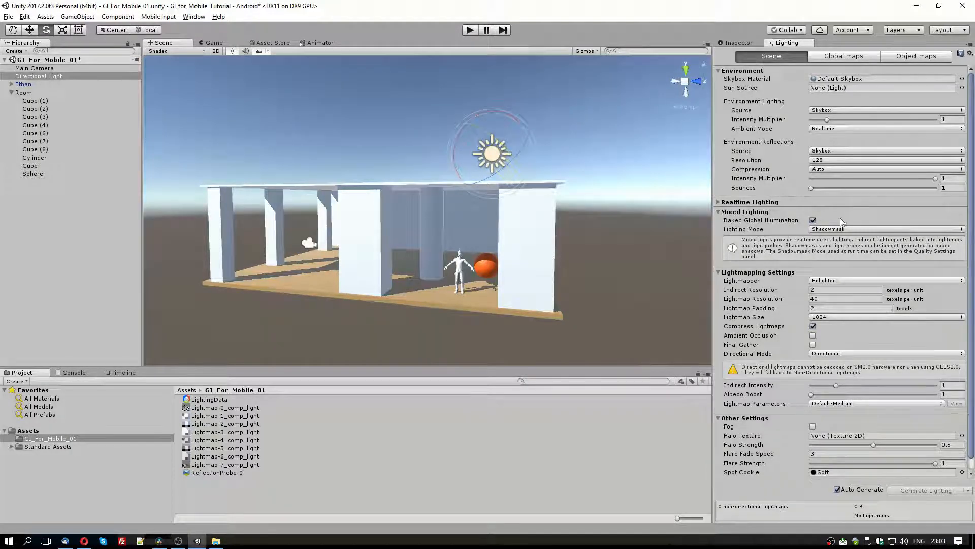
Step: Disable Realtime Global Illumination and set the Mixed Lighting mode to Subtractive
{"action": "left_click", "coordinate": [721, 70]}
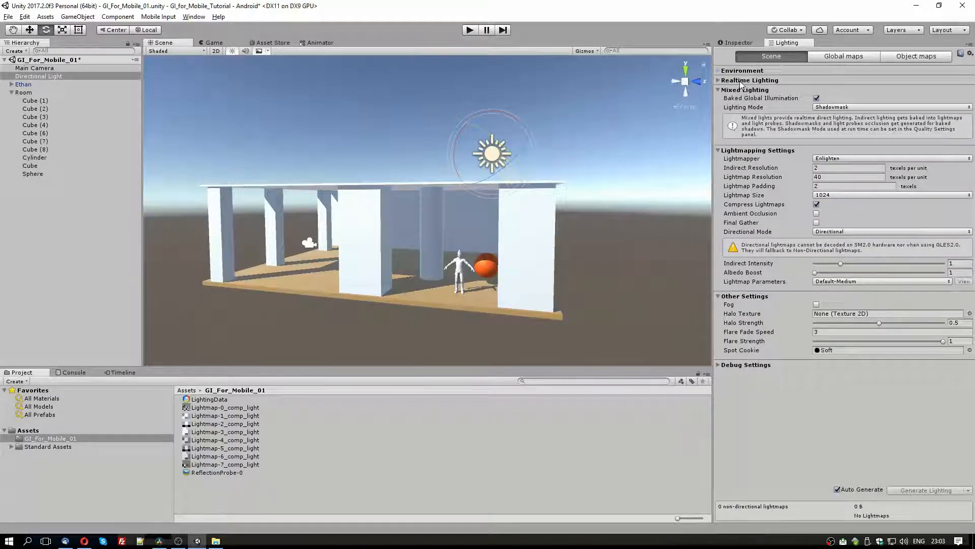
{"action": "left_click", "coordinate": [738, 81]}
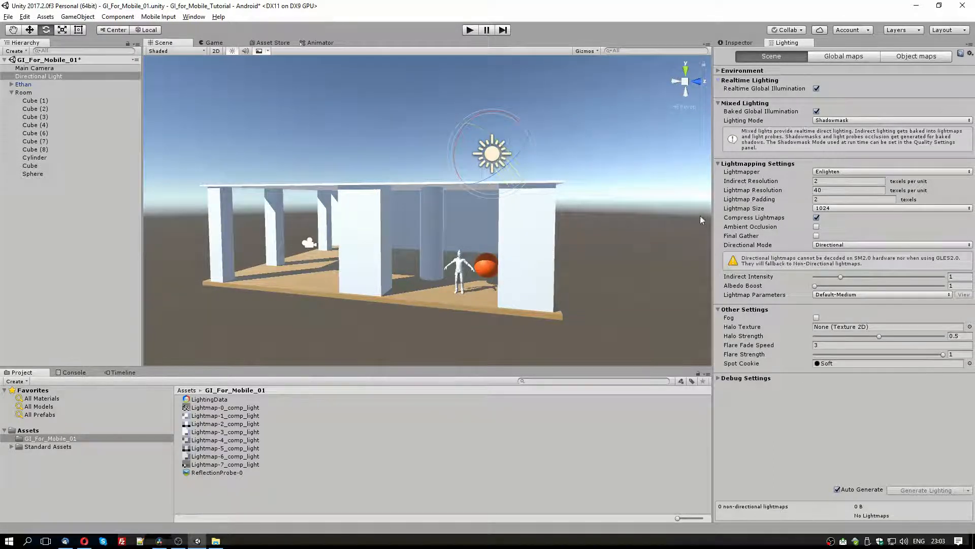
{"action": "left_click", "coordinate": [817, 88]}
{"action": "mouse_move", "coordinate": [775, 122]}
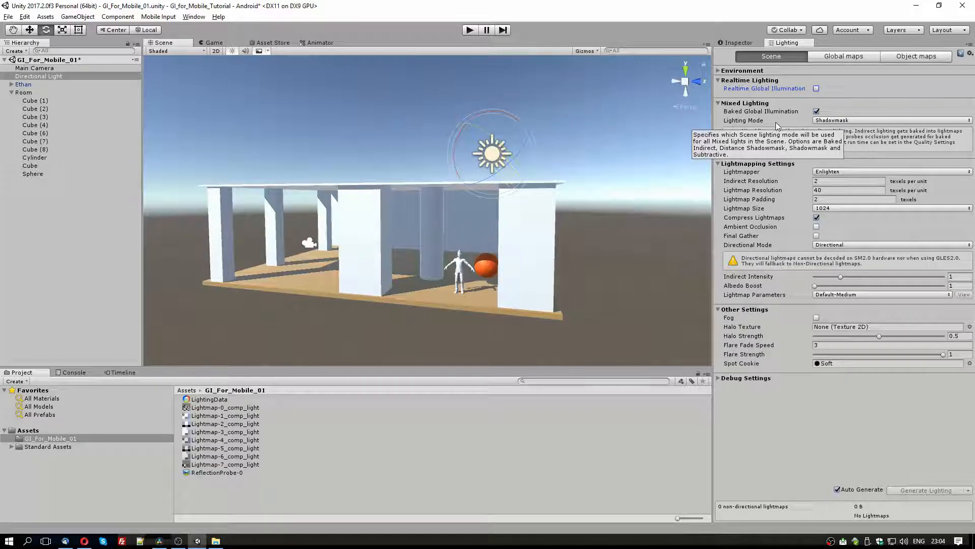
{"action": "left_click", "coordinate": [842, 123]}
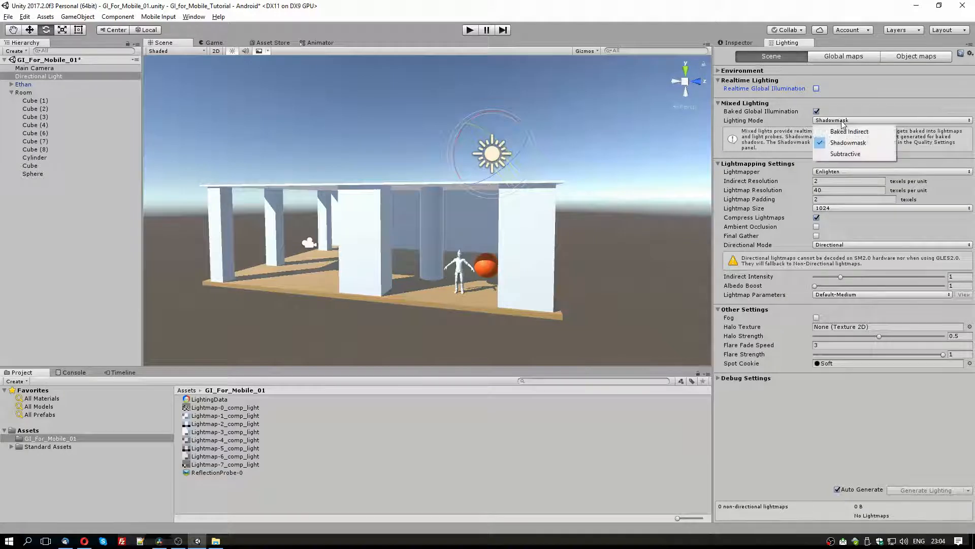
{"action": "left_click", "coordinate": [847, 153]}
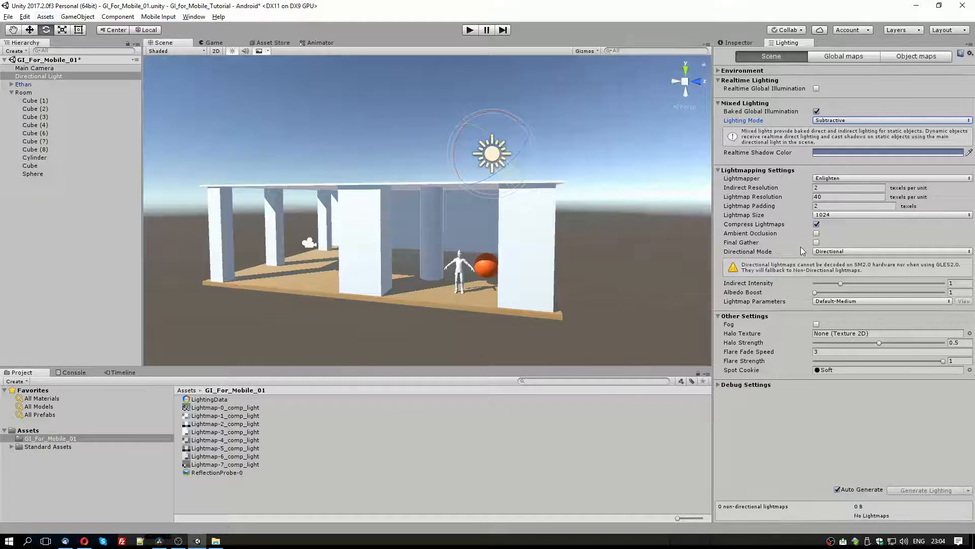
Step: Try the Progressive (Preview) lightmapper, check the lighting mode options, and set the lightmapper back to Enlighten
{"action": "left_click", "coordinate": [970, 178]}
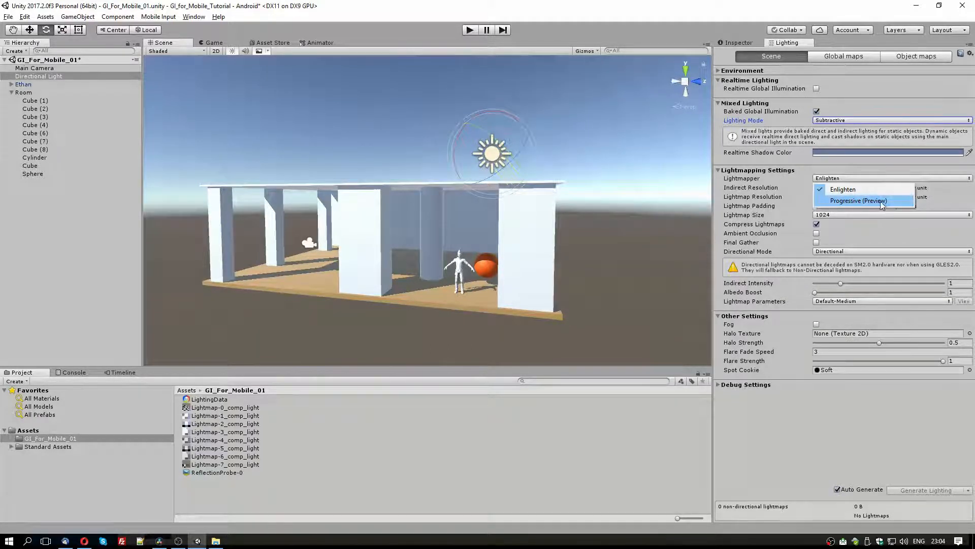
{"action": "left_click", "coordinate": [881, 201]}
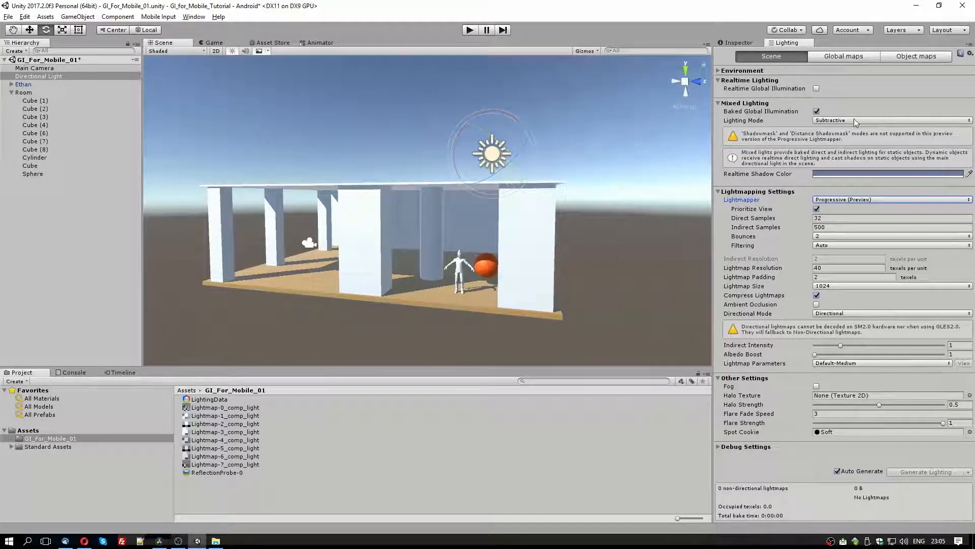
{"action": "left_click", "coordinate": [838, 122]}
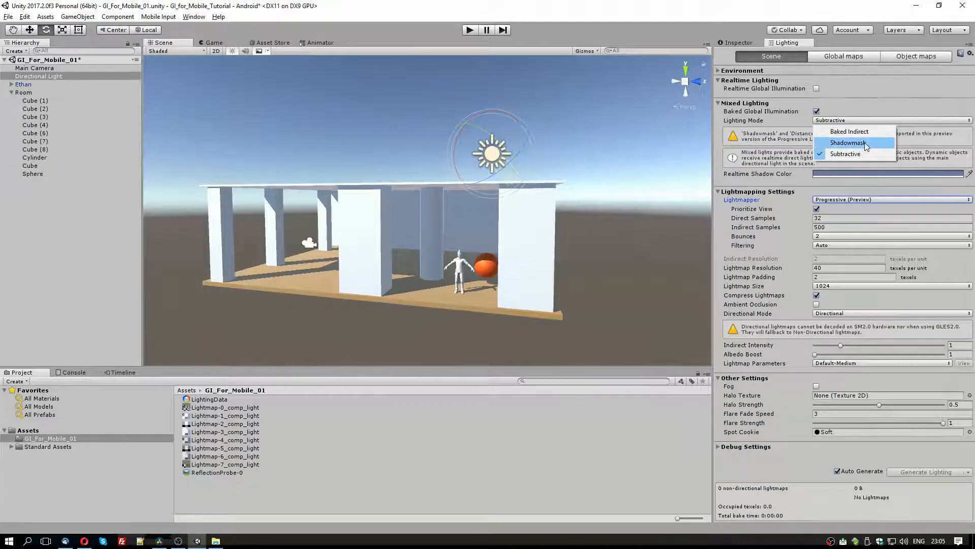
{"action": "left_click", "coordinate": [886, 100]}
{"action": "left_click", "coordinate": [865, 102]}
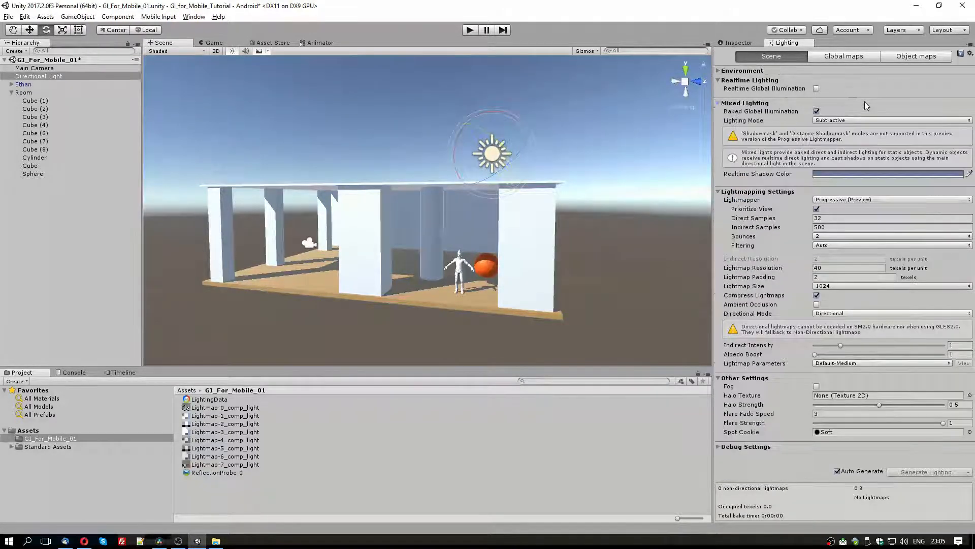
{"action": "left_click", "coordinate": [897, 200]}
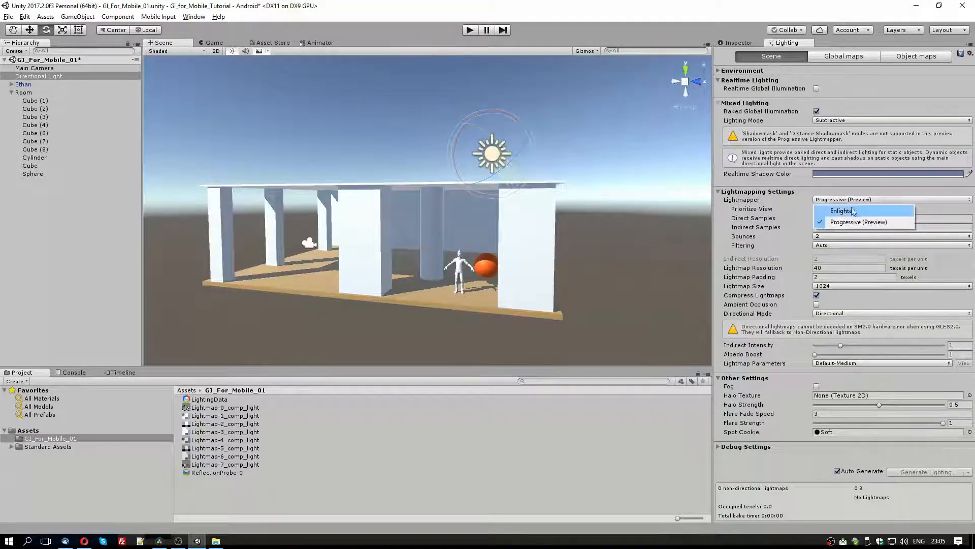
{"action": "left_click", "coordinate": [843, 210]}
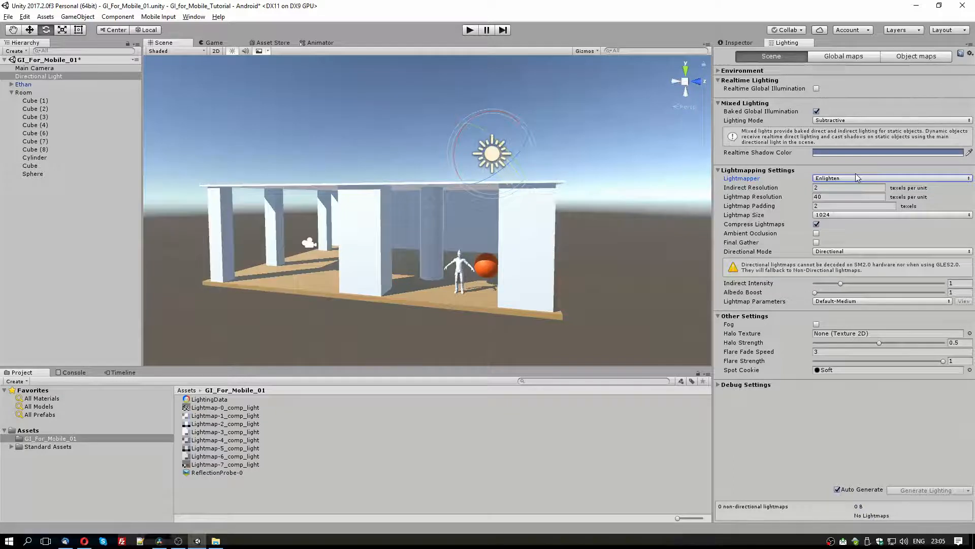
{"action": "left_click_drag", "start_coordinate": [459, 251], "coordinate": [513, 266], "text": "alt"}
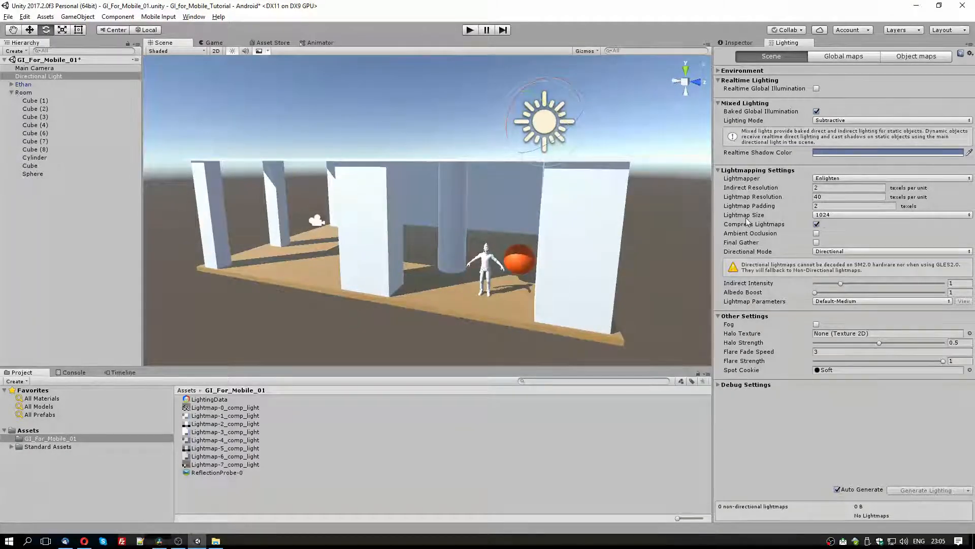
Step: Set the Lightmap Size to 512 and disable Compress Lightmaps
{"action": "mouse_move", "coordinate": [745, 218]}
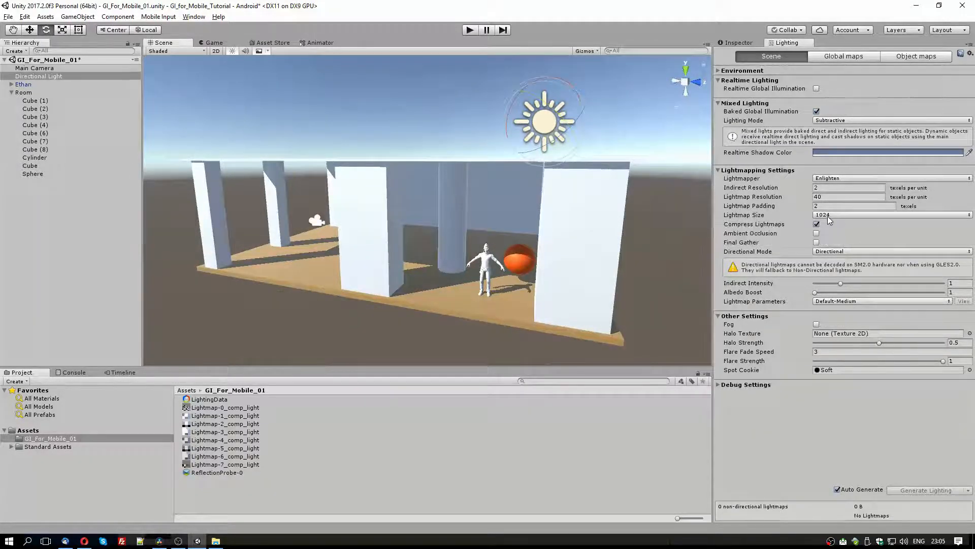
{"action": "left_click", "coordinate": [844, 214]}
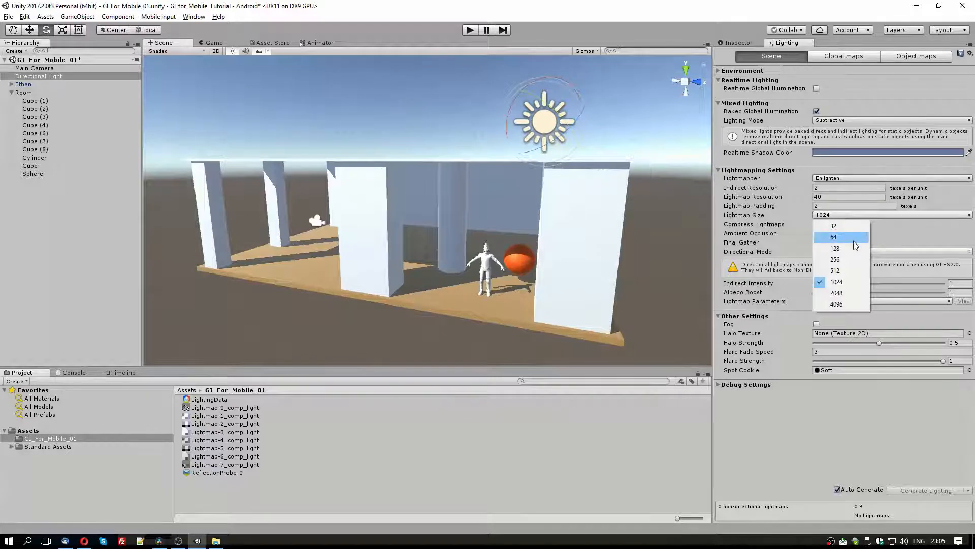
{"action": "left_click", "coordinate": [847, 271]}
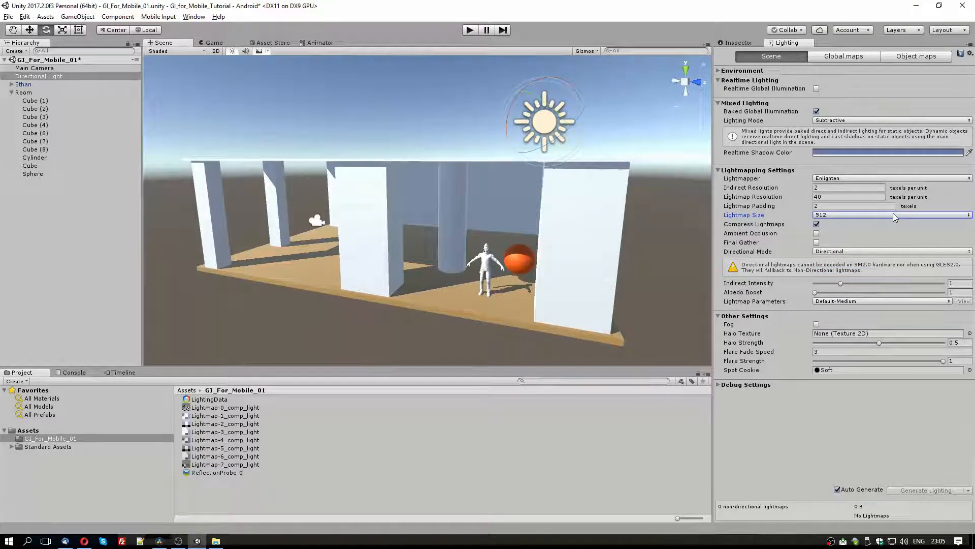
{"action": "left_click", "coordinate": [816, 224]}
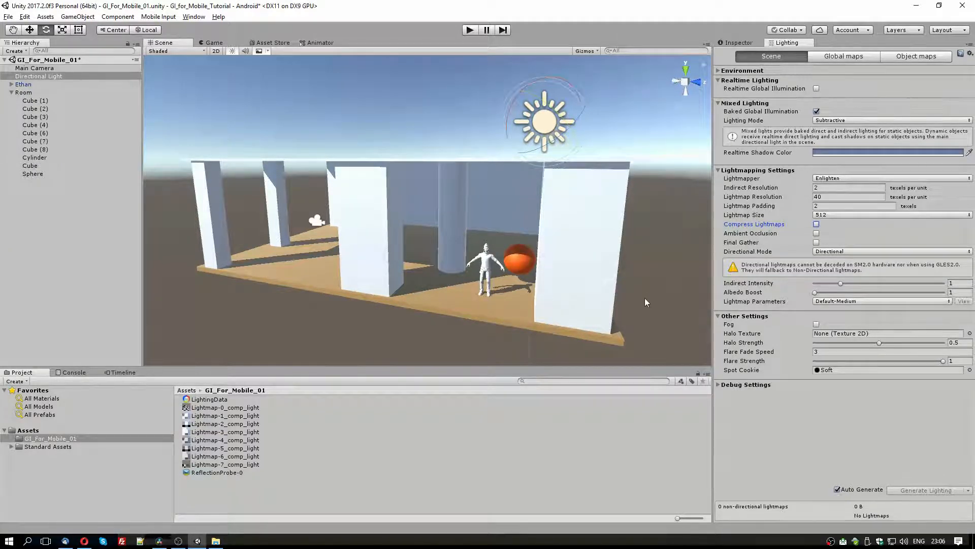
Step: Enable Ambient Occlusion for the lightmaps and set the Directional Mode to Non-Directional
{"action": "mouse_move", "coordinate": [586, 269]}
{"action": "left_mouse_down", "text": "alt"}
{"action": "mouse_move", "coordinate": [544, 250]}
{"action": "mouse_move", "coordinate": [592, 249]}
{"action": "mouse_move", "coordinate": [503, 245]}
{"action": "mouse_move", "coordinate": [581, 257]}
{"action": "left_mouse_up", "text": "alt"}
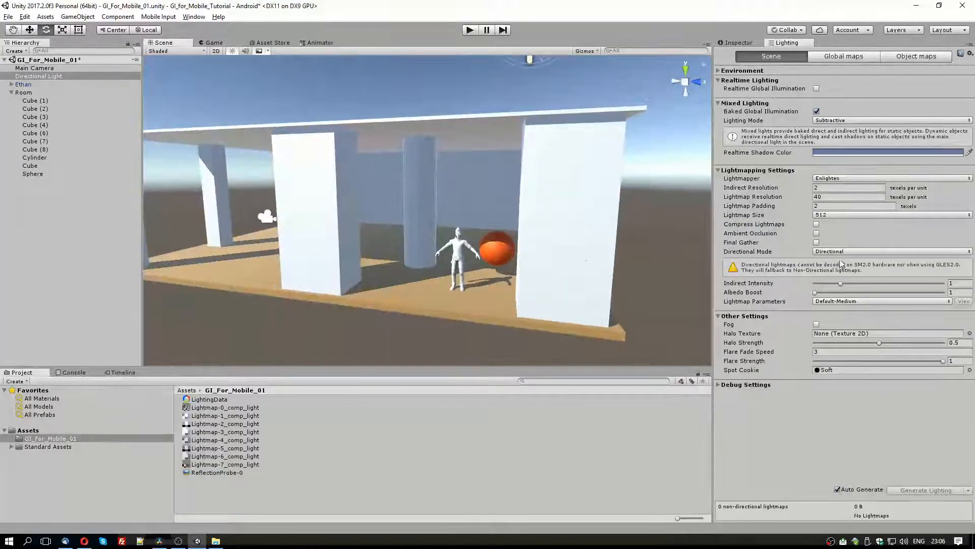
{"action": "left_click", "coordinate": [816, 233]}
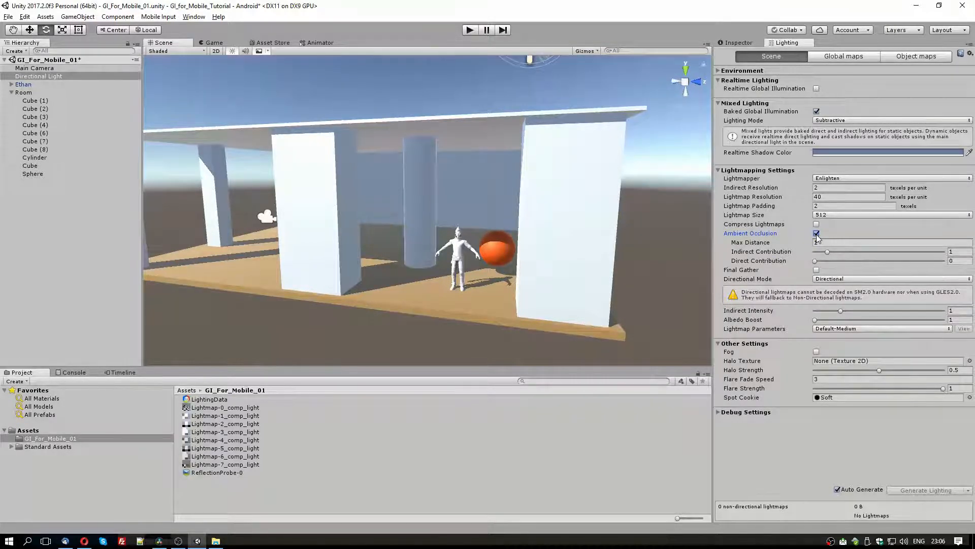
{"action": "left_click_drag", "start_coordinate": [561, 290], "coordinate": [562, 311], "text": "alt"}
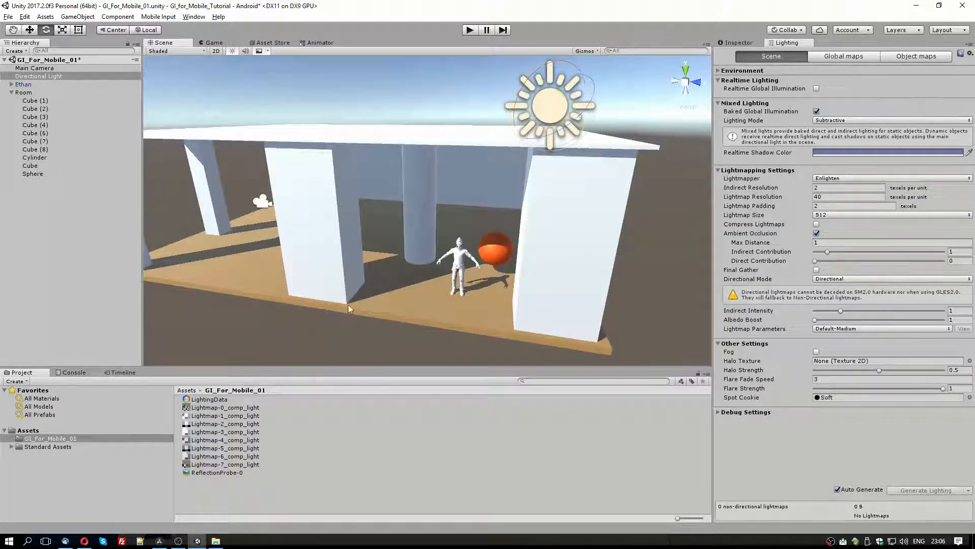
{"action": "left_click_drag", "start_coordinate": [478, 303], "coordinate": [793, 240], "text": "alt"}
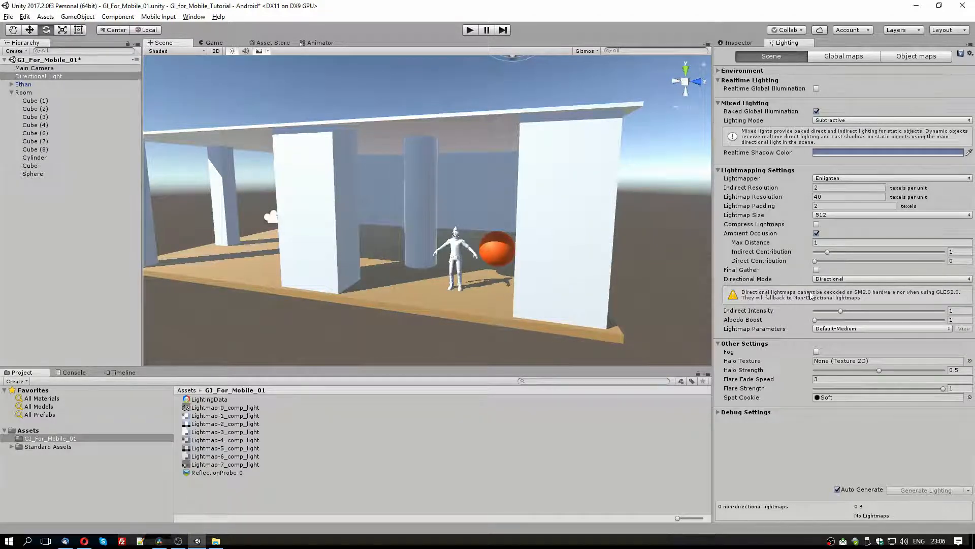
{"action": "left_click", "coordinate": [844, 279]}
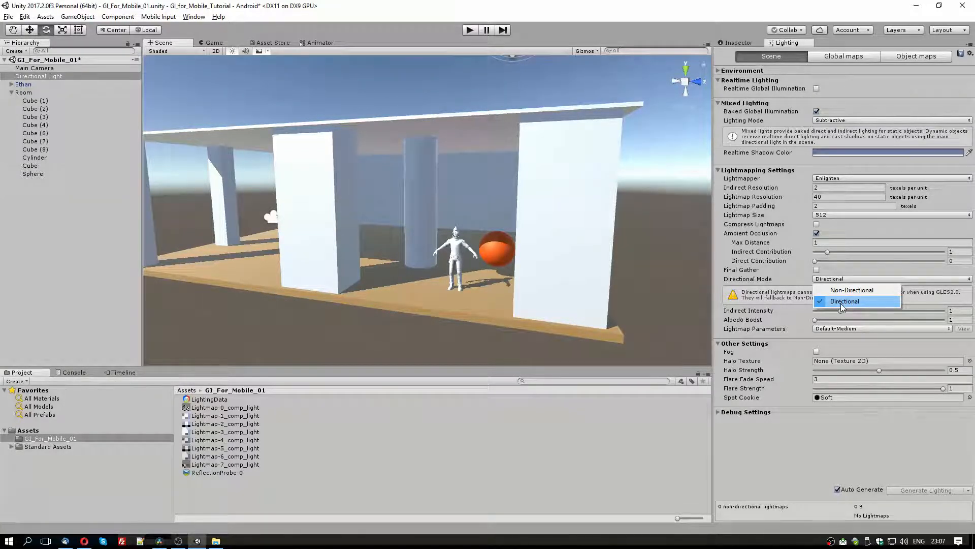
{"action": "left_click", "coordinate": [842, 290]}
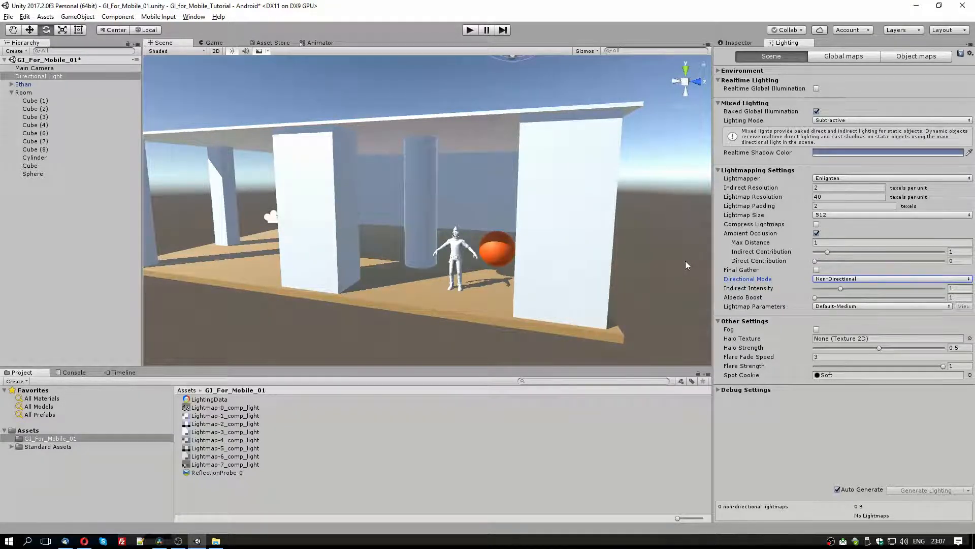
Step: Mark the Room object as static, applying the static flags to all of its child objects
{"action": "left_click", "coordinate": [553, 199]}
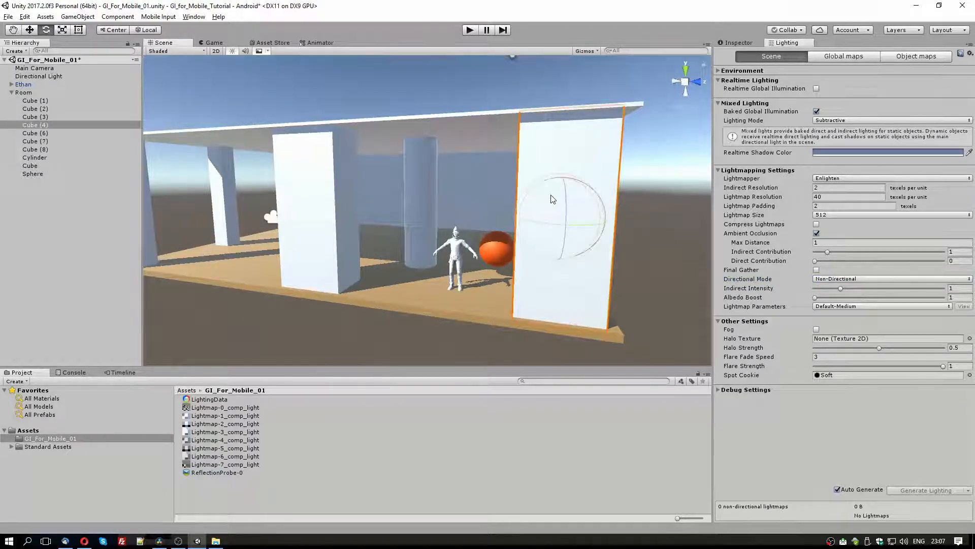
{"action": "left_click", "coordinate": [743, 44]}
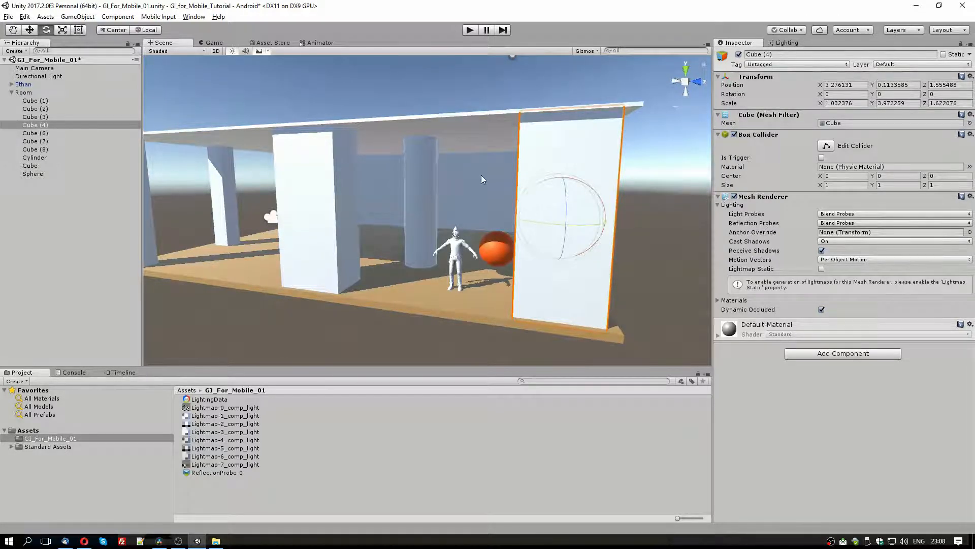
{"action": "left_click", "coordinate": [23, 93]}
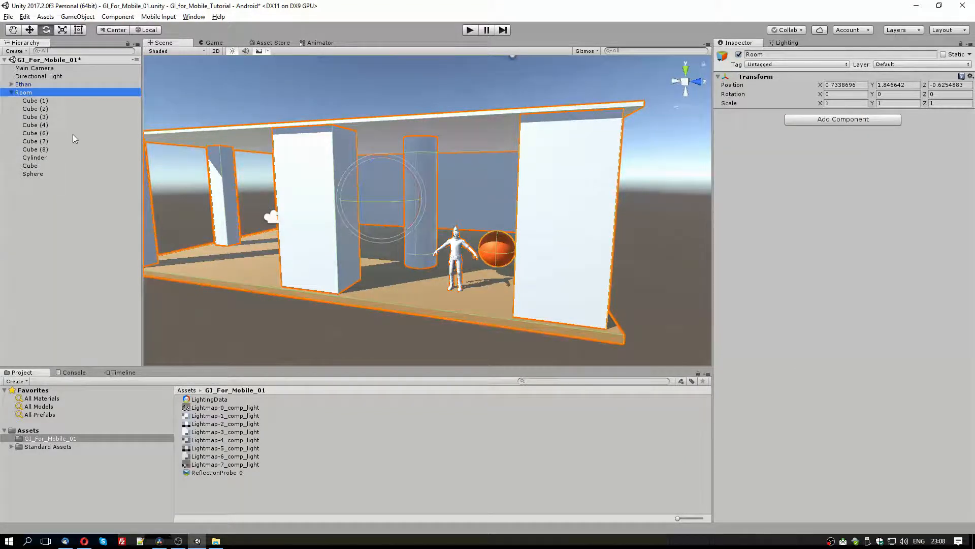
{"action": "key", "text": "F2"}
{"action": "left_click", "coordinate": [36, 100]}
{"action": "left_click", "coordinate": [30, 94]}
{"action": "left_click", "coordinate": [944, 54]}
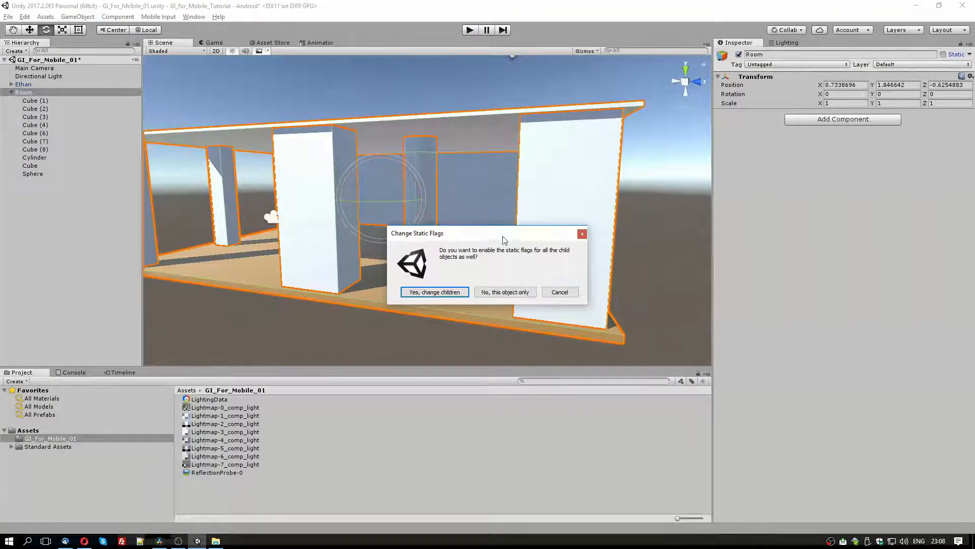
{"action": "left_click_drag", "start_coordinate": [501, 233], "coordinate": [593, 201]}
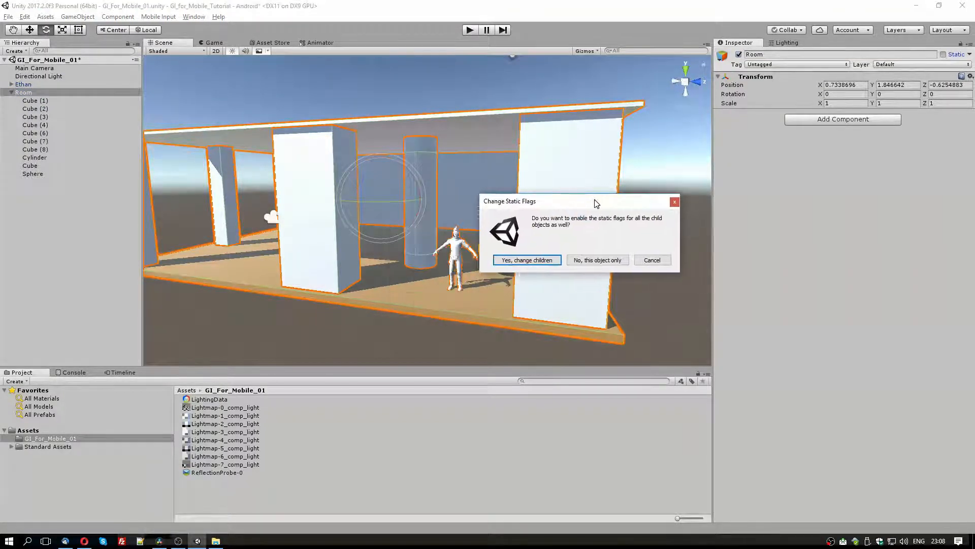
{"action": "left_click", "coordinate": [534, 263]}
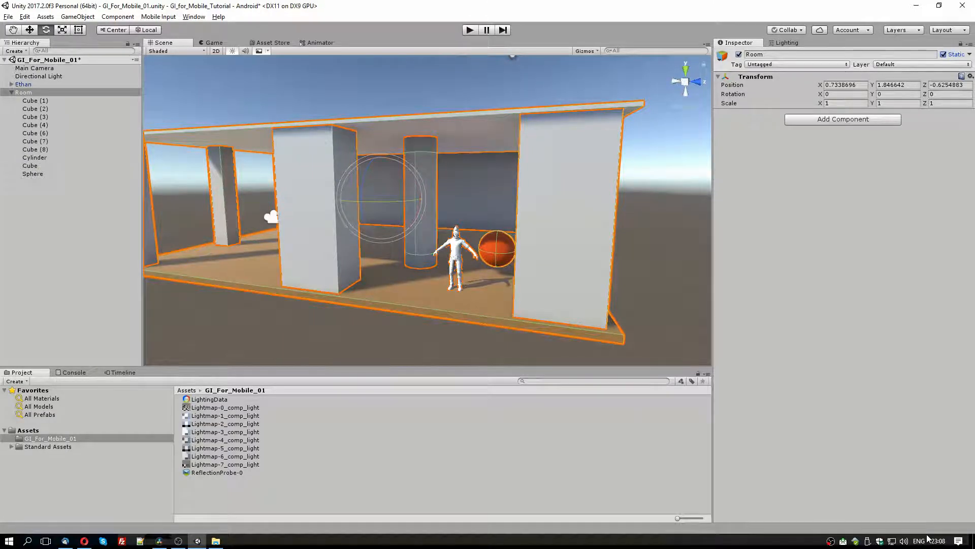
Step: Try moving the front middle pillar, Cube (3), out of its place and undo the move
{"action": "mouse_move", "coordinate": [630, 267]}
{"action": "left_mouse_down", "text": "alt"}
{"action": "mouse_move", "coordinate": [653, 250]}
{"action": "mouse_move", "coordinate": [663, 267]}
{"action": "mouse_move", "coordinate": [668, 253]}
{"action": "mouse_move", "coordinate": [638, 254]}
{"action": "left_mouse_up", "text": "alt"}
{"action": "scroll", "coordinate": [638, 254], "scroll_direction": "down", "scroll_amount": 5, "text": "alt"}
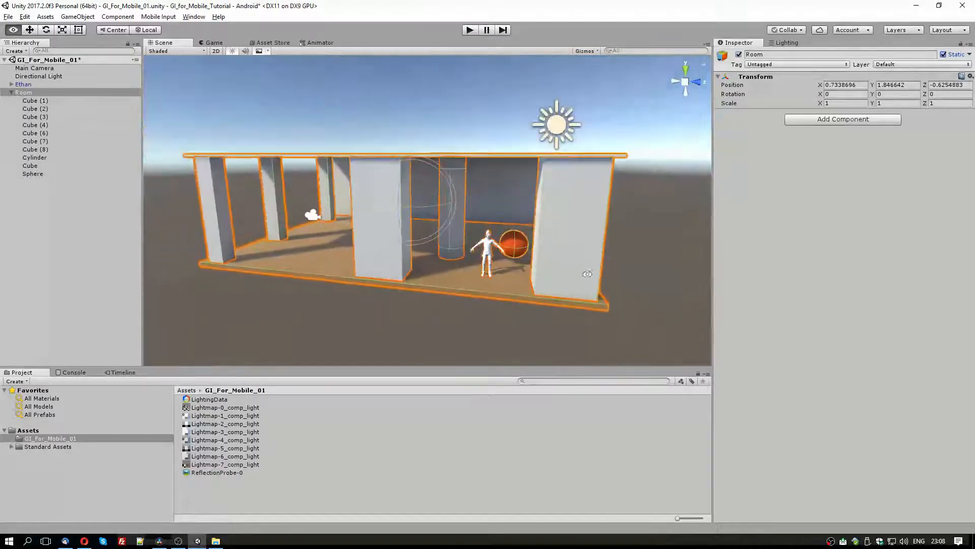
{"action": "left_click", "coordinate": [482, 112]}
{"action": "mouse_move", "coordinate": [518, 200]}
{"action": "left_mouse_down", "text": "alt"}
{"action": "mouse_move", "coordinate": [519, 222]}
{"action": "mouse_move", "coordinate": [548, 215]}
{"action": "mouse_move", "coordinate": [511, 210]}
{"action": "left_mouse_up", "text": "alt"}
{"action": "scroll", "coordinate": [548, 216], "scroll_direction": "up", "scroll_amount": 3, "text": "alt"}
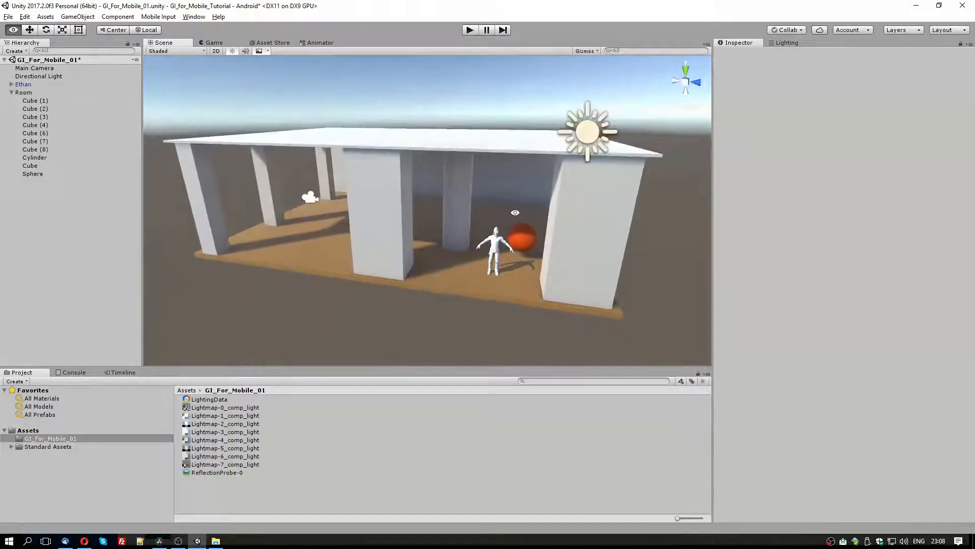
{"action": "left_click", "coordinate": [370, 243]}
{"action": "key", "text": "w"}
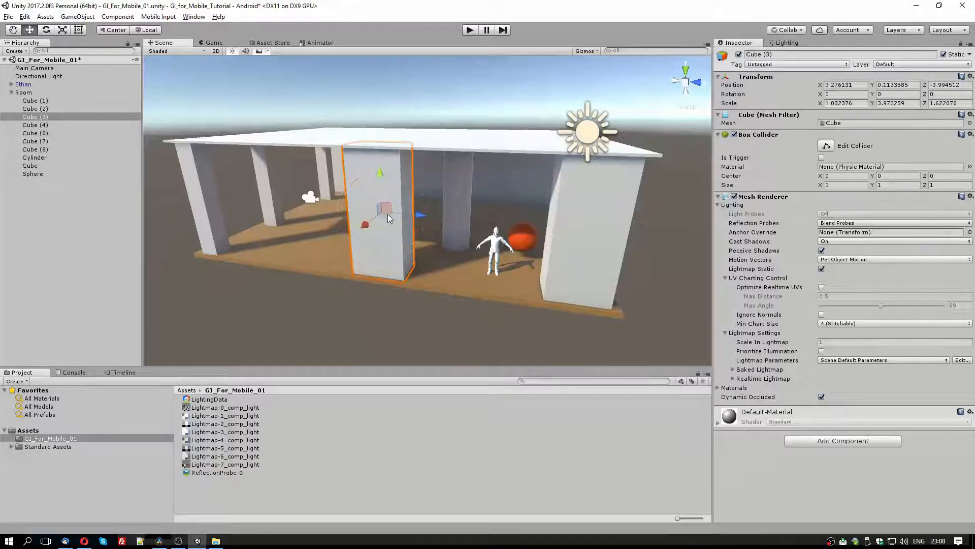
{"action": "left_click_drag", "start_coordinate": [388, 215], "coordinate": [406, 227]}
{"action": "key", "text": "ctrl+z"}
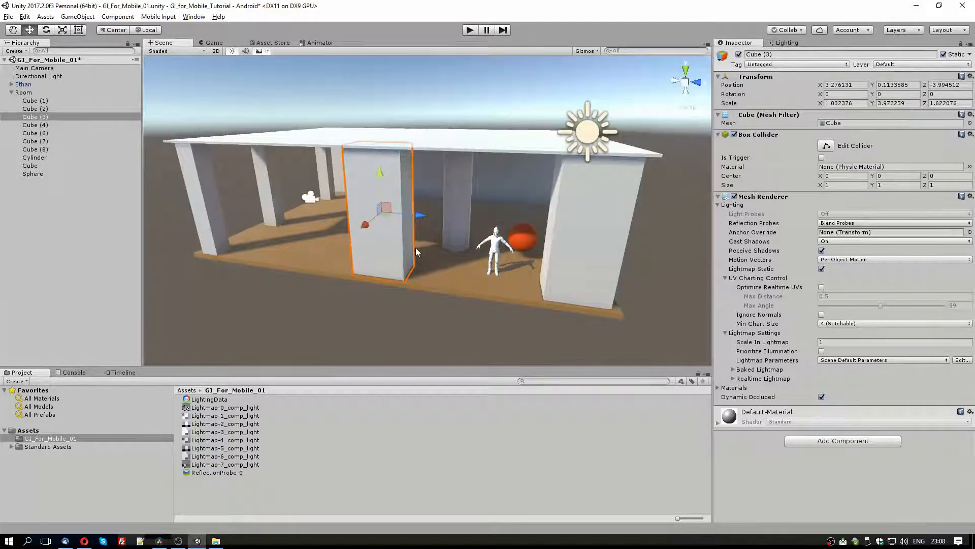
Step: Move the Ethan character deeper into the room toward the sphere, to about X 2.86, Z -1.03
{"action": "left_click_drag", "start_coordinate": [415, 249], "coordinate": [513, 244], "text": "alt"}
{"action": "scroll", "coordinate": [431, 239], "scroll_direction": "up", "scroll_amount": 3}
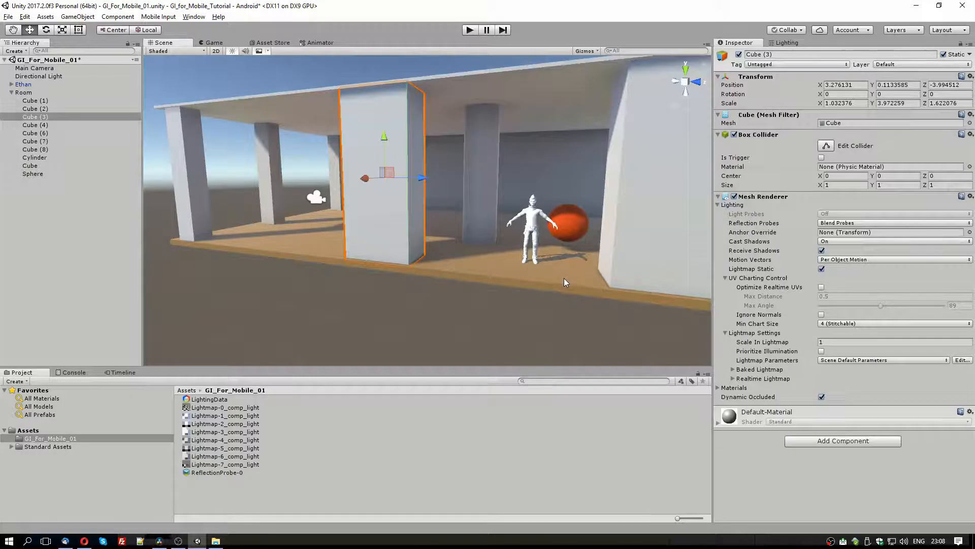
{"action": "left_click_drag", "start_coordinate": [493, 230], "coordinate": [479, 232], "text": "alt"}
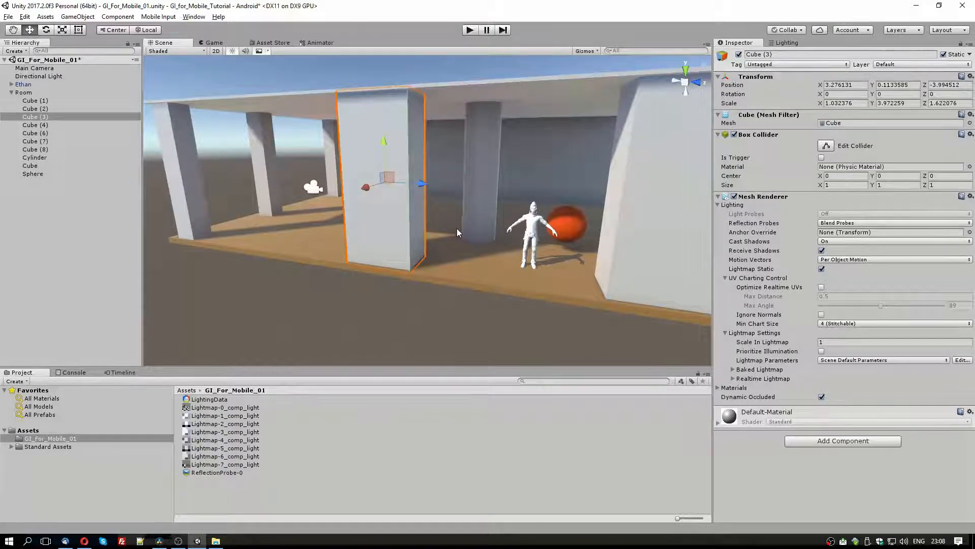
{"action": "left_click_drag", "start_coordinate": [533, 233], "coordinate": [507, 223], "text": "alt"}
{"action": "scroll", "coordinate": [507, 224], "scroll_direction": "up", "scroll_amount": 3}
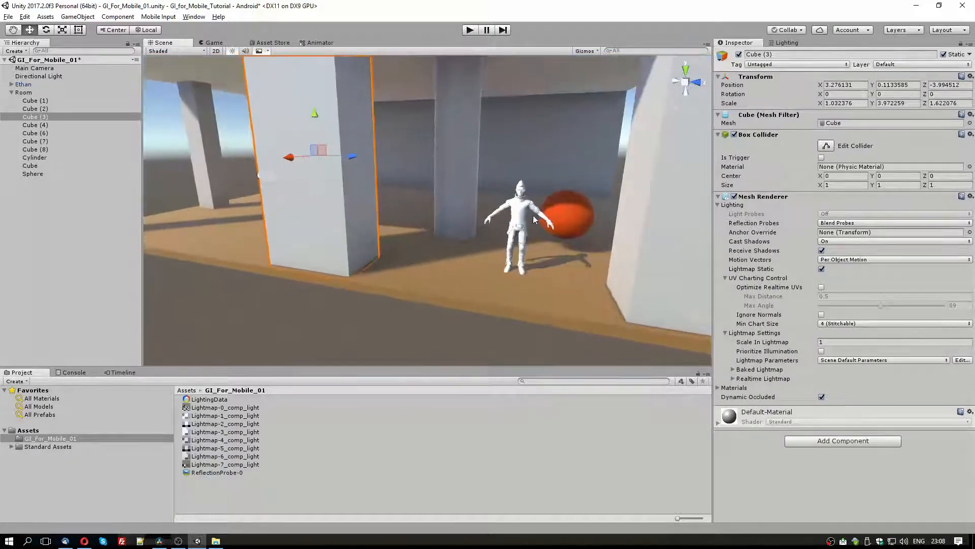
{"action": "left_click", "coordinate": [512, 223]}
{"action": "middle_click_drag", "start_coordinate": [574, 238], "coordinate": [556, 249]}
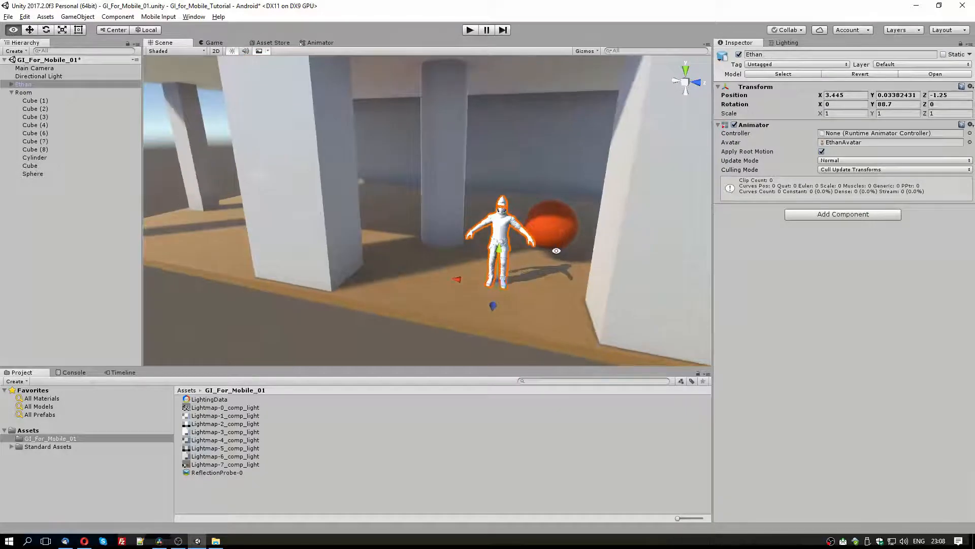
{"action": "mouse_move", "coordinate": [516, 291]}
{"action": "left_mouse_down"}
{"action": "mouse_move", "coordinate": [516, 303]}
{"action": "mouse_move", "coordinate": [474, 284]}
{"action": "mouse_move", "coordinate": [510, 250]}
{"action": "mouse_move", "coordinate": [529, 273]}
{"action": "mouse_move", "coordinate": [525, 282]}
{"action": "mouse_move", "coordinate": [520, 275]}
{"action": "left_mouse_up"}
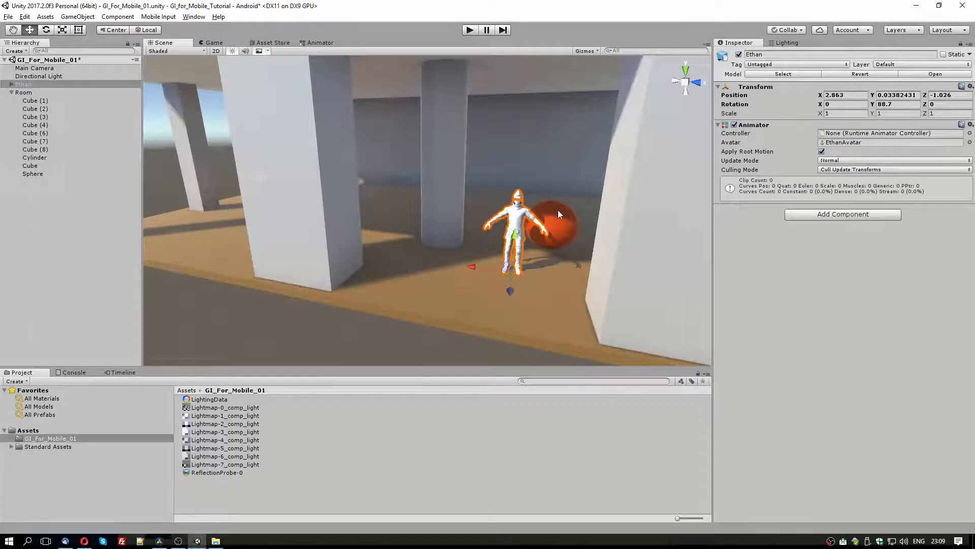
Step: Check the sphere's properties, and move the Ethan character into the shade beside the front middle pillar, to about X 2.91, Z -3.5
{"action": "left_click", "coordinate": [558, 209]}
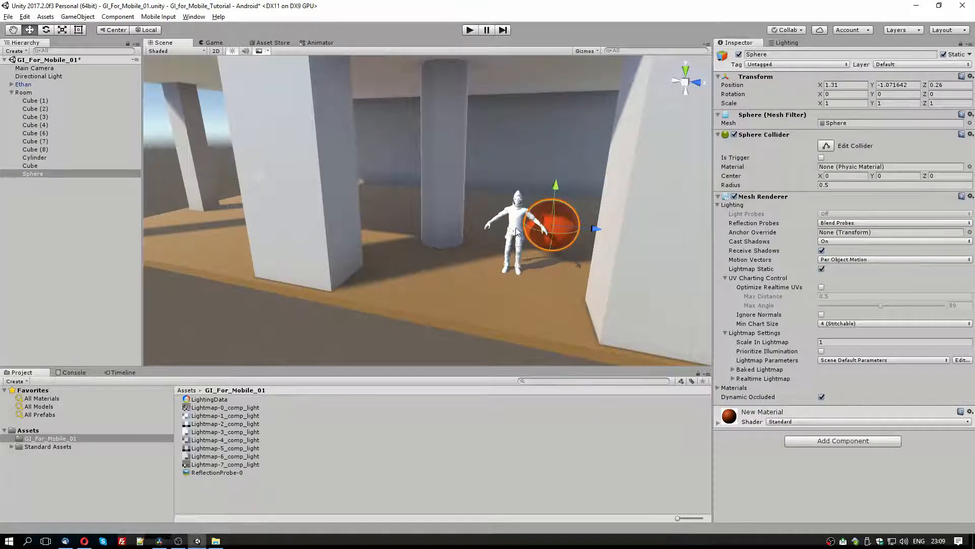
{"action": "left_click", "coordinate": [516, 231]}
{"action": "left_click_drag", "start_coordinate": [501, 273], "coordinate": [468, 307]}
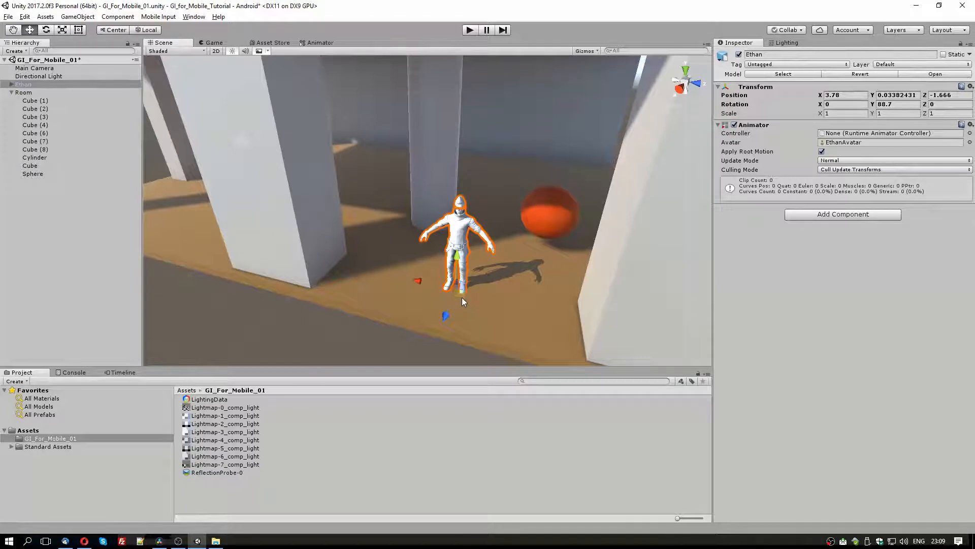
{"action": "left_click_drag", "start_coordinate": [461, 295], "coordinate": [380, 246]}
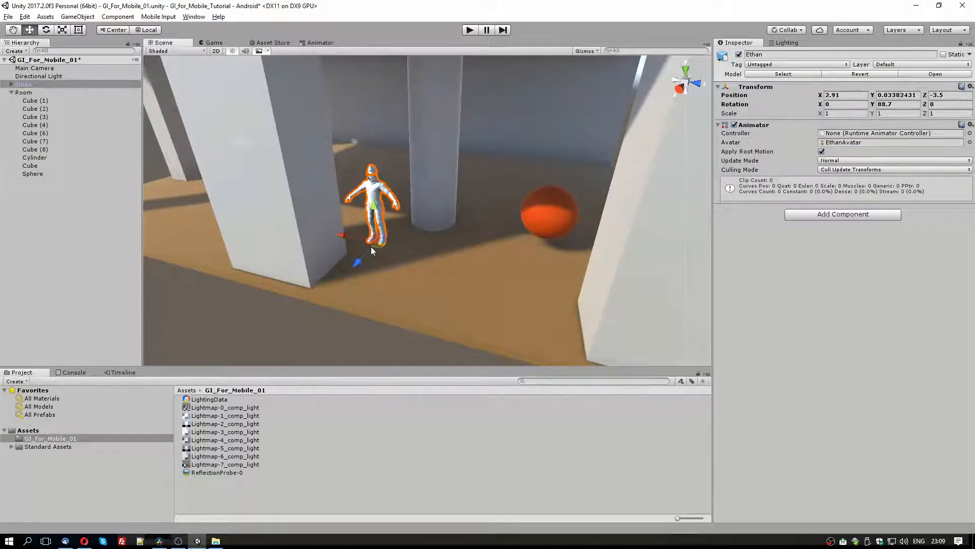
Step: Check the properties of pillar Cube (3), and move the Ethan character back in front of the sphere, to about X 3.43, Z -1.31
{"action": "left_click", "coordinate": [298, 153]}
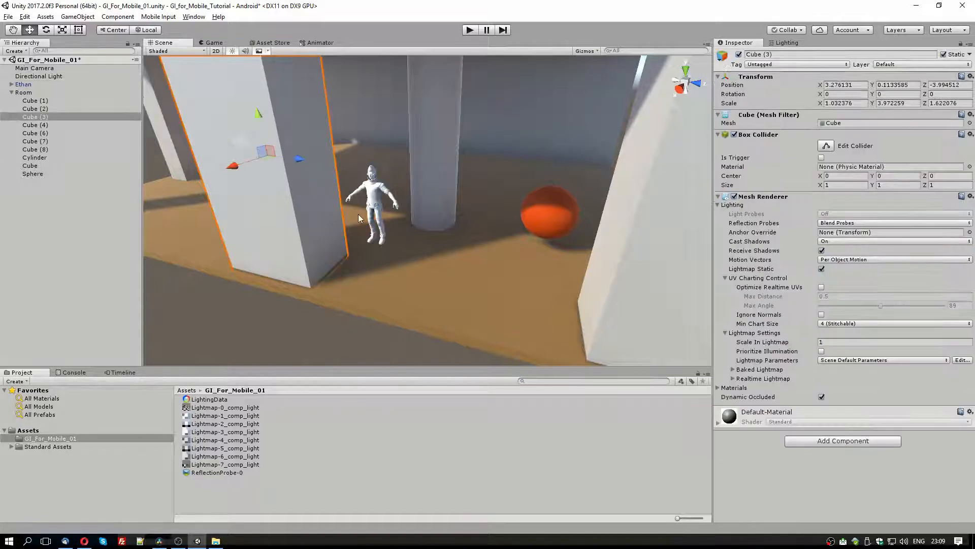
{"action": "left_click_drag", "start_coordinate": [358, 215], "coordinate": [442, 230], "text": "alt"}
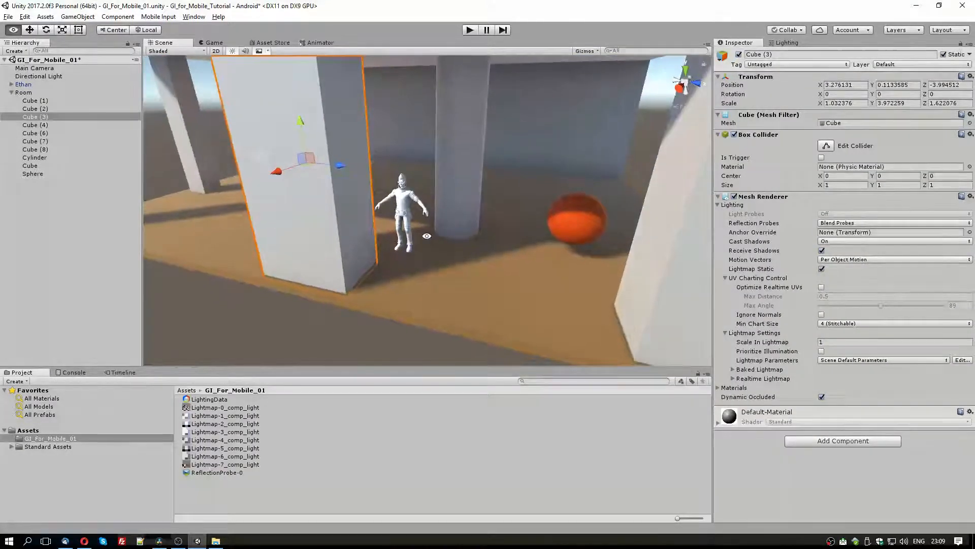
{"action": "left_click", "coordinate": [427, 243]}
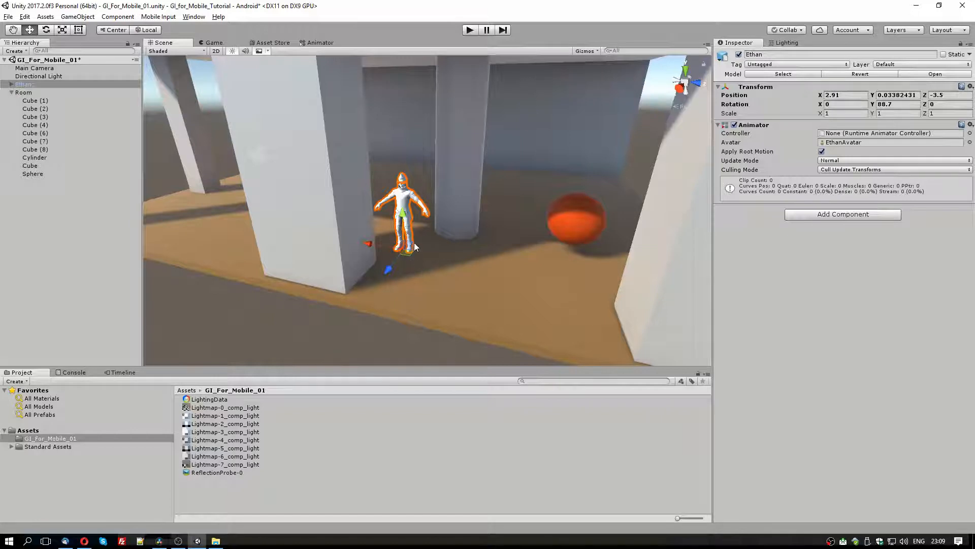
{"action": "left_click_drag", "start_coordinate": [407, 252], "coordinate": [520, 289]}
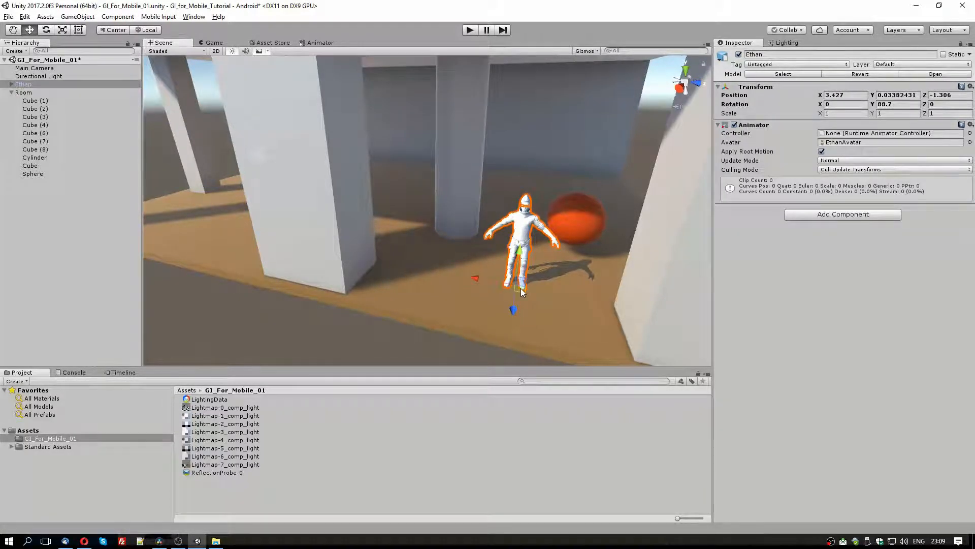
{"action": "left_click_drag", "start_coordinate": [536, 269], "coordinate": [494, 261], "text": "alt"}
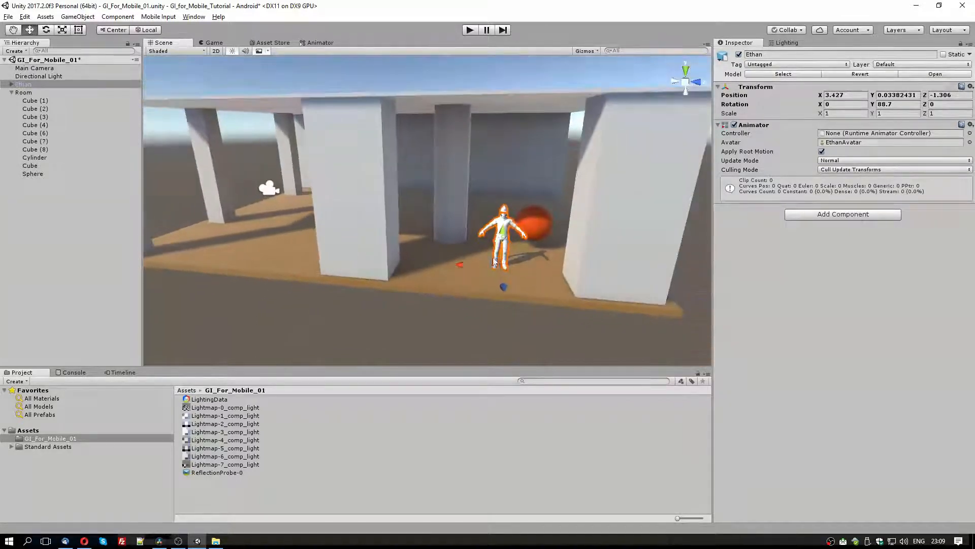
Step: Add a Light Probe Group to the scene and start editing its individual probes
{"action": "left_click", "coordinate": [76, 17]}
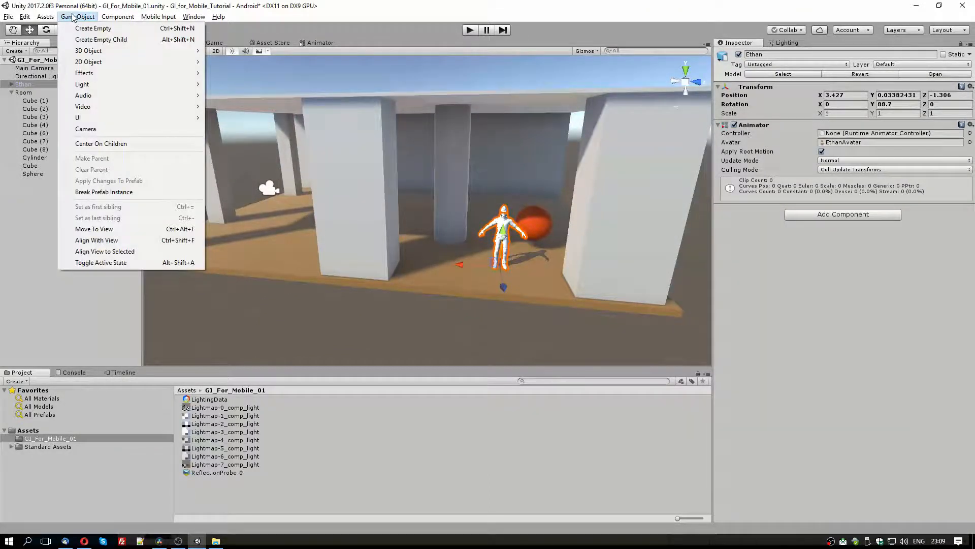
{"action": "mouse_move", "coordinate": [101, 85]}
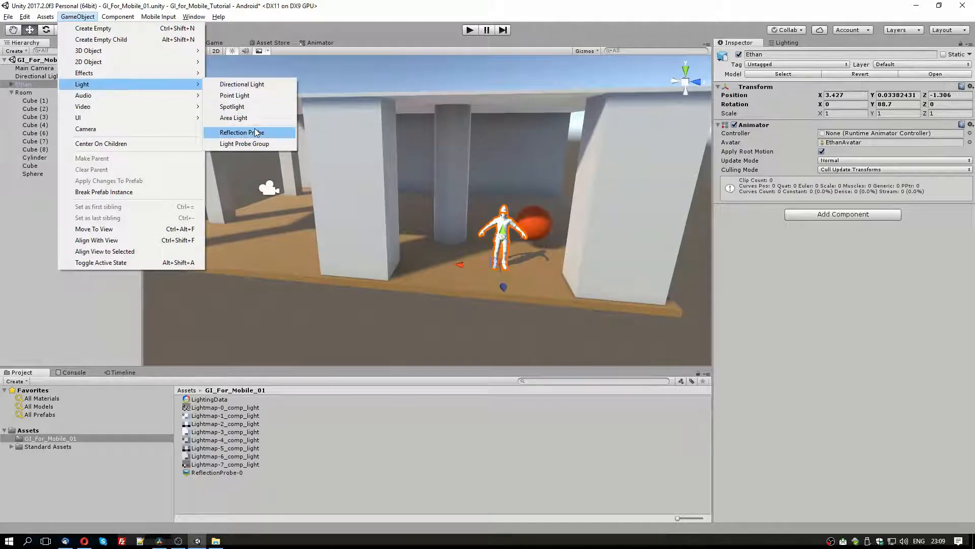
{"action": "left_click", "coordinate": [251, 145]}
{"action": "scroll", "coordinate": [473, 234], "scroll_direction": "up", "scroll_amount": 3}
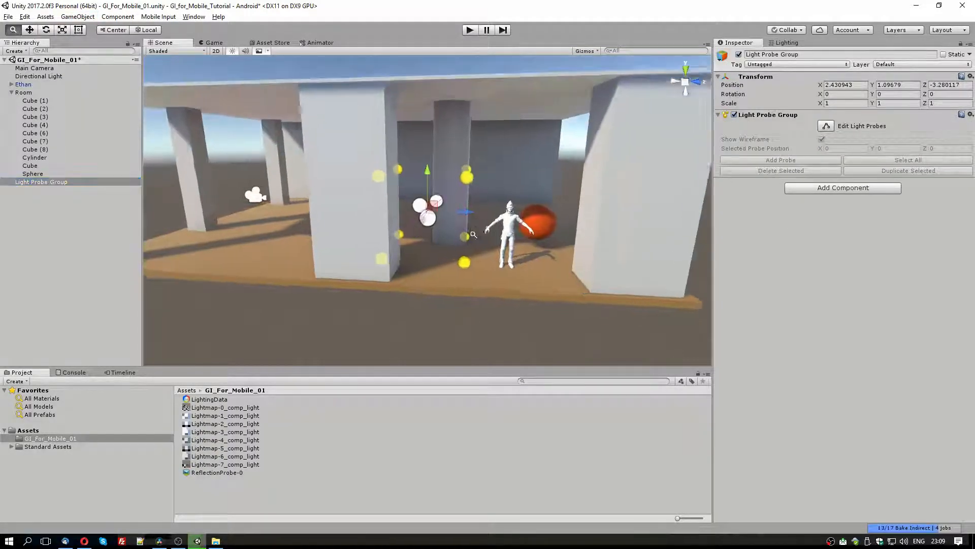
{"action": "mouse_move", "coordinate": [473, 234]}
{"action": "left_mouse_down", "text": "alt"}
{"action": "mouse_move", "coordinate": [418, 172]}
{"action": "mouse_move", "coordinate": [459, 234]}
{"action": "left_mouse_up", "text": "alt"}
{"action": "left_click", "coordinate": [467, 282]}
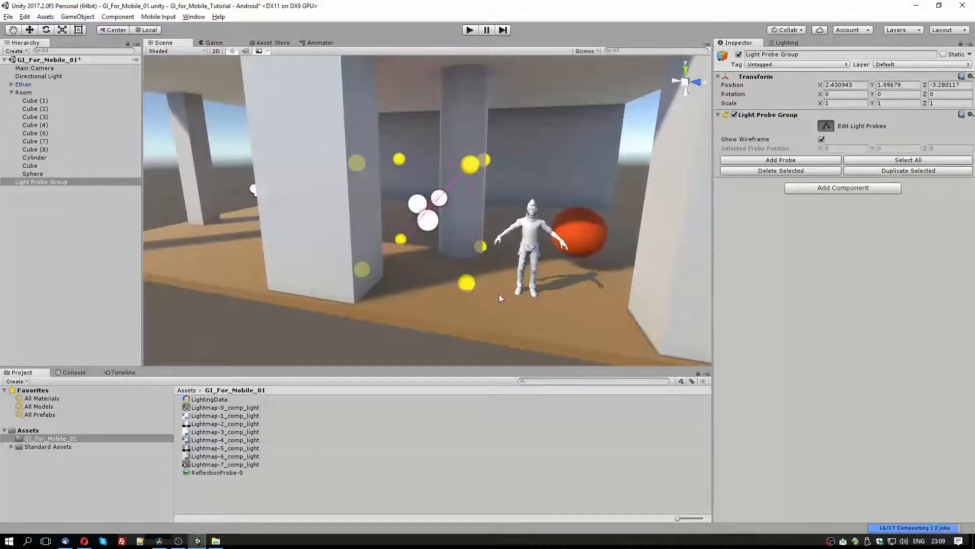
Step: Duplicate the four probes nearest the Ethan character and move the copies past him to about Z 2.92
{"action": "left_click_drag", "start_coordinate": [544, 281], "coordinate": [438, 294], "text": "alt"}
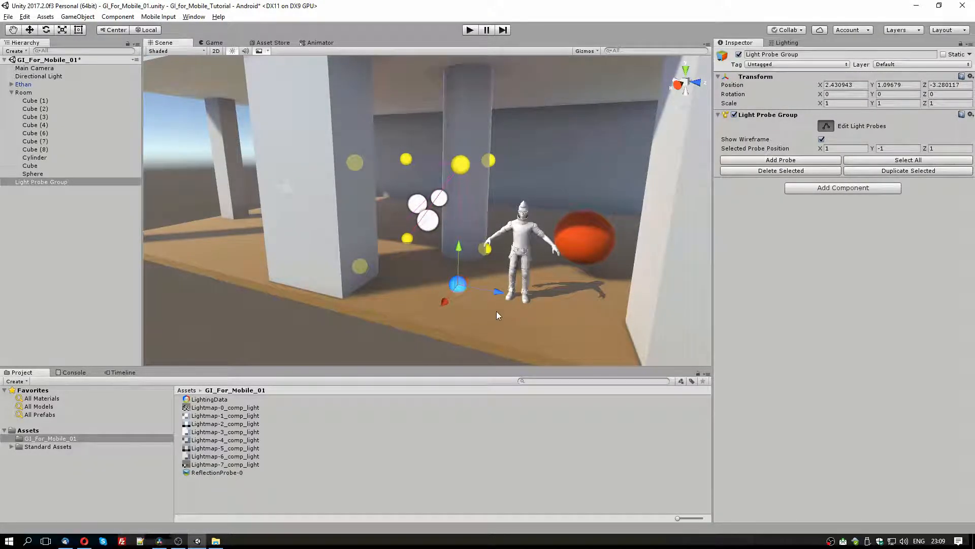
{"action": "mouse_move", "coordinate": [493, 300]}
{"action": "left_mouse_down", "text": "alt"}
{"action": "mouse_move", "coordinate": [528, 288]}
{"action": "mouse_move", "coordinate": [517, 286]}
{"action": "mouse_move", "coordinate": [548, 193]}
{"action": "mouse_move", "coordinate": [518, 202]}
{"action": "mouse_move", "coordinate": [518, 167]}
{"action": "mouse_move", "coordinate": [467, 305]}
{"action": "mouse_move", "coordinate": [493, 285]}
{"action": "left_mouse_up", "text": "alt"}
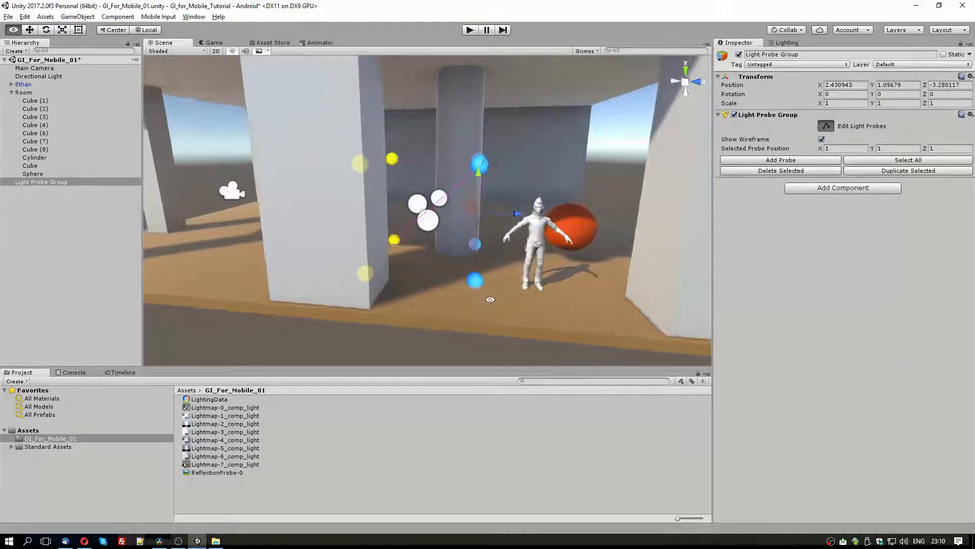
{"action": "key", "text": "ctrl+d"}
{"action": "left_click_drag", "start_coordinate": [515, 213], "coordinate": [618, 217]}
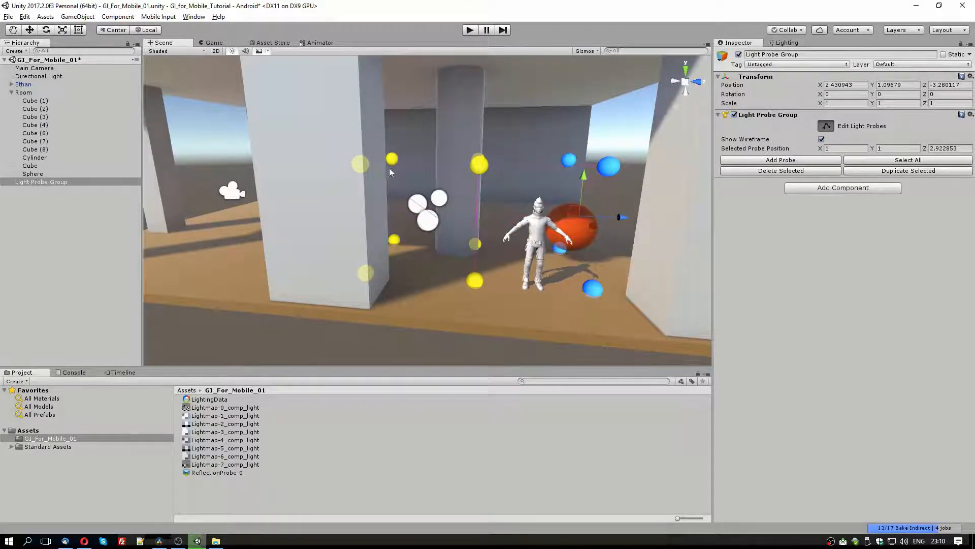
Step: Duplicate the opposite end row of four probes repeatedly toward the room's far end, placing rows at about Z -3.2 and -8.17
{"action": "left_click_drag", "start_coordinate": [322, 127], "coordinate": [426, 340]}
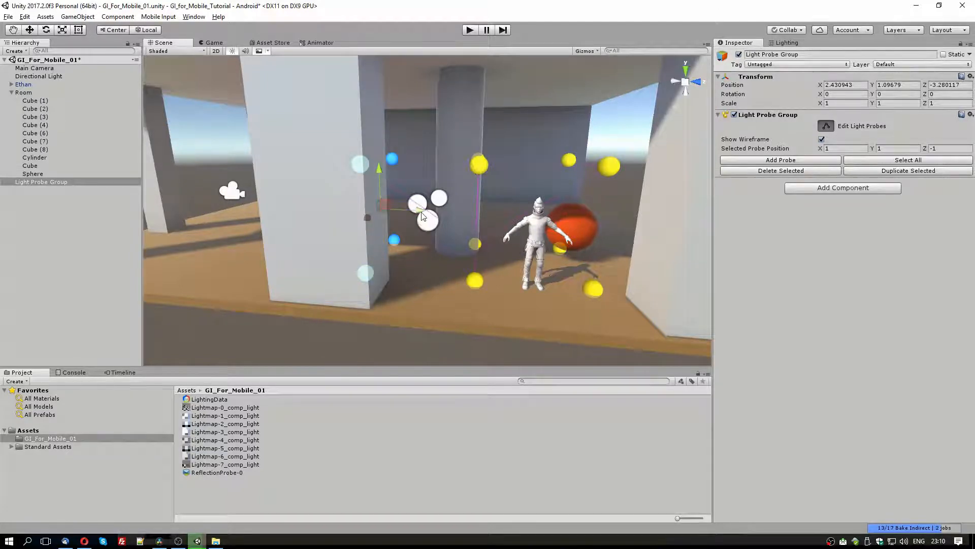
{"action": "key", "text": "ctrl+d"}
{"action": "left_click_drag", "start_coordinate": [421, 212], "coordinate": [373, 168]}
{"action": "scroll", "coordinate": [388, 249], "scroll_direction": "down", "scroll_amount": 3}
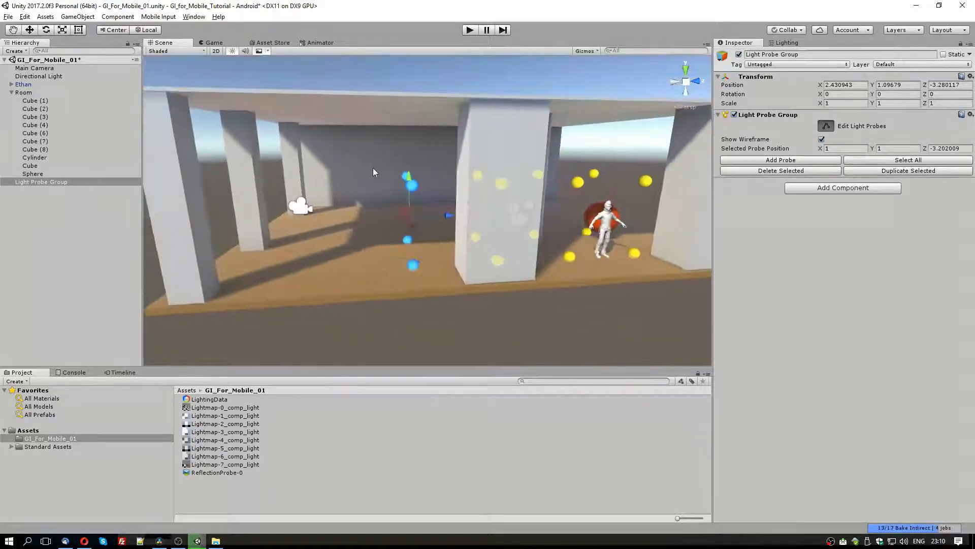
{"action": "key", "text": "ctrl+d"}
{"action": "left_click_drag", "start_coordinate": [444, 212], "coordinate": [370, 213]}
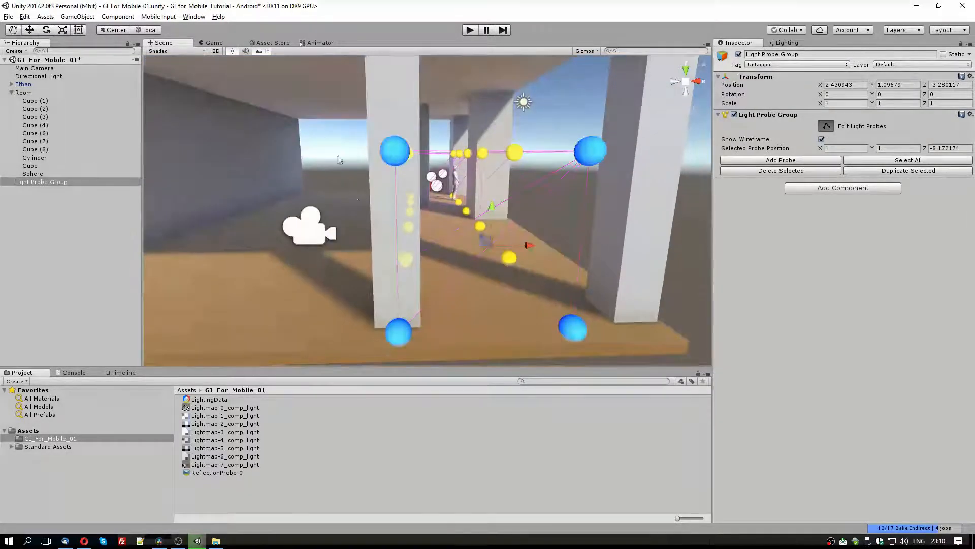
Step: Duplicate the inner side of the probe grid across the room's width, first to about X -3.12 and then farther, and finish probe editing
{"action": "left_click_drag", "start_coordinate": [313, 124], "coordinate": [440, 355]}
{"action": "key", "text": "ctrl+d"}
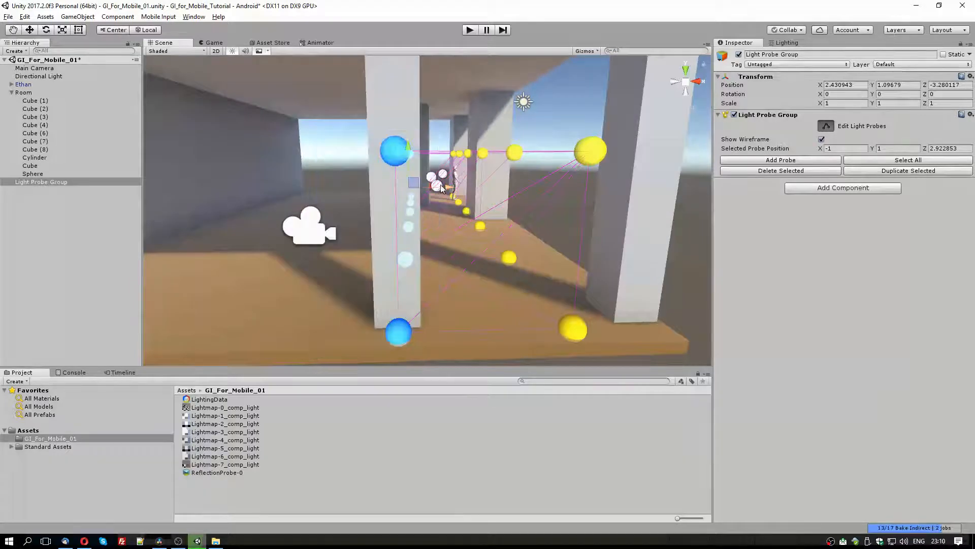
{"action": "left_click_drag", "start_coordinate": [447, 188], "coordinate": [372, 201]}
{"action": "right_click_drag", "start_coordinate": [372, 201], "coordinate": [303, 248], "text": "alt"}
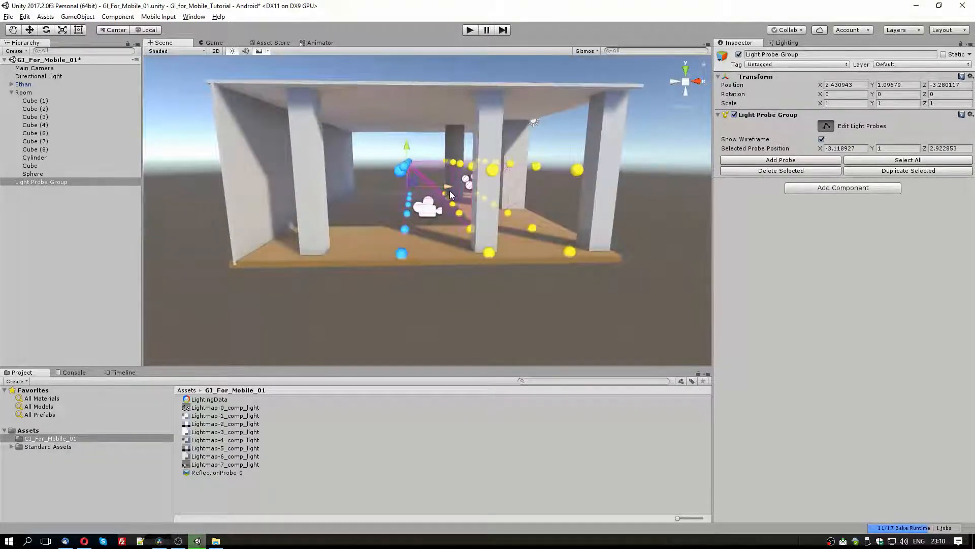
{"action": "left_click_drag", "start_coordinate": [447, 186], "coordinate": [228, 224]}
{"action": "right_click_drag", "start_coordinate": [228, 224], "coordinate": [605, 226], "text": "alt"}
{"action": "left_click_drag", "start_coordinate": [605, 227], "coordinate": [544, 209], "text": "alt"}
{"action": "left_click", "coordinate": [826, 125]}
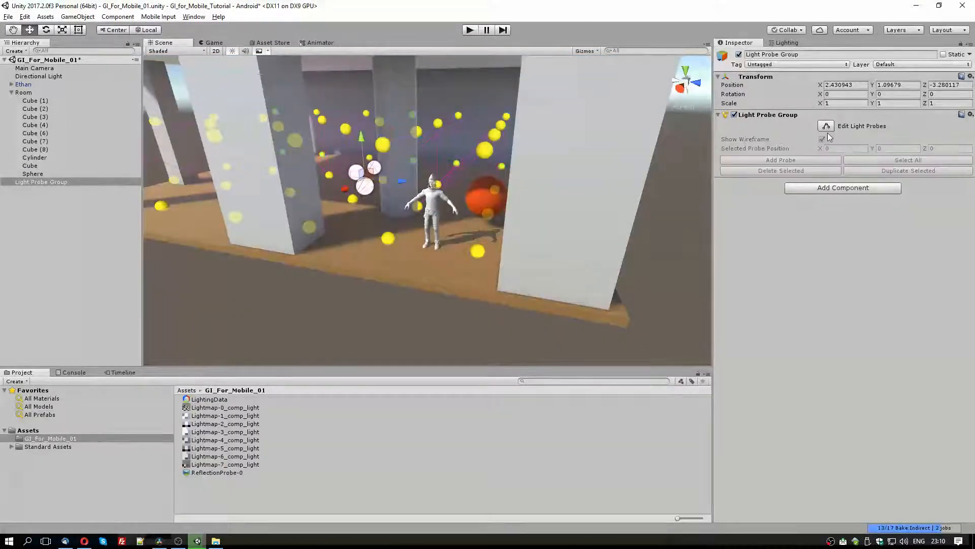
Step: Check the scene's lighting settings and examine how the Ethan character is lit from behind the sphere
{"action": "left_click", "coordinate": [783, 44]}
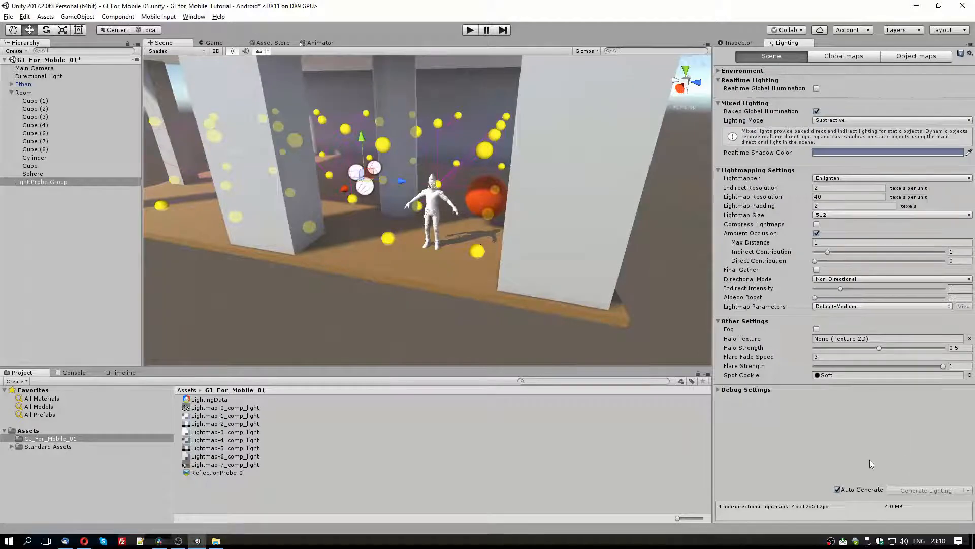
{"action": "scroll", "coordinate": [538, 249], "scroll_direction": "up", "scroll_amount": 2}
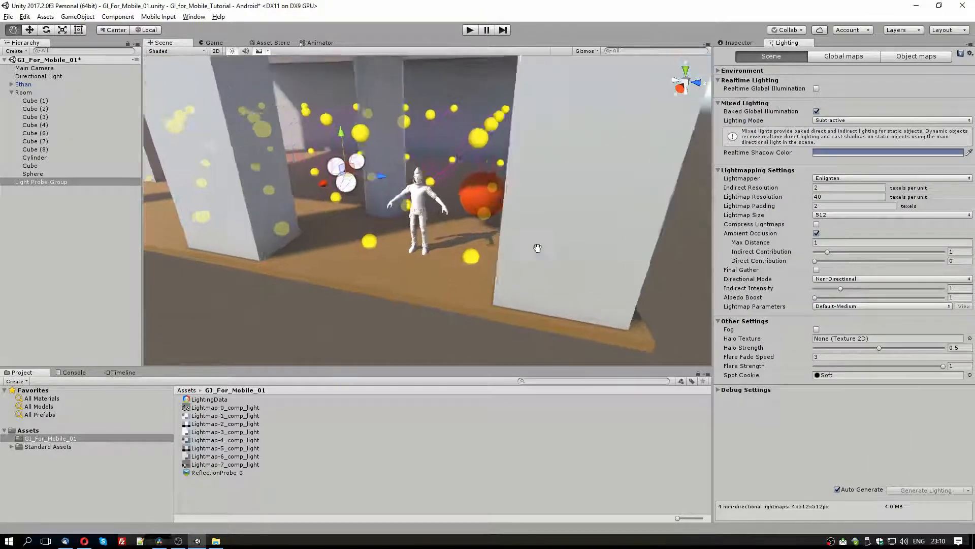
{"action": "middle_click_drag", "start_coordinate": [537, 248], "coordinate": [533, 230]}
{"action": "left_click_drag", "start_coordinate": [533, 230], "coordinate": [430, 194], "text": "alt"}
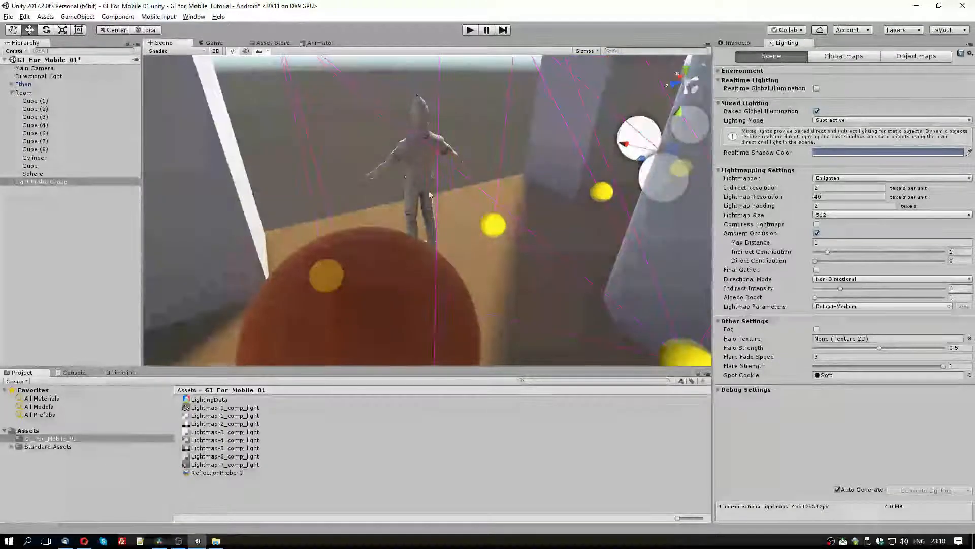
{"action": "right_click_drag", "start_coordinate": [430, 194], "coordinate": [345, 224], "text": "alt"}
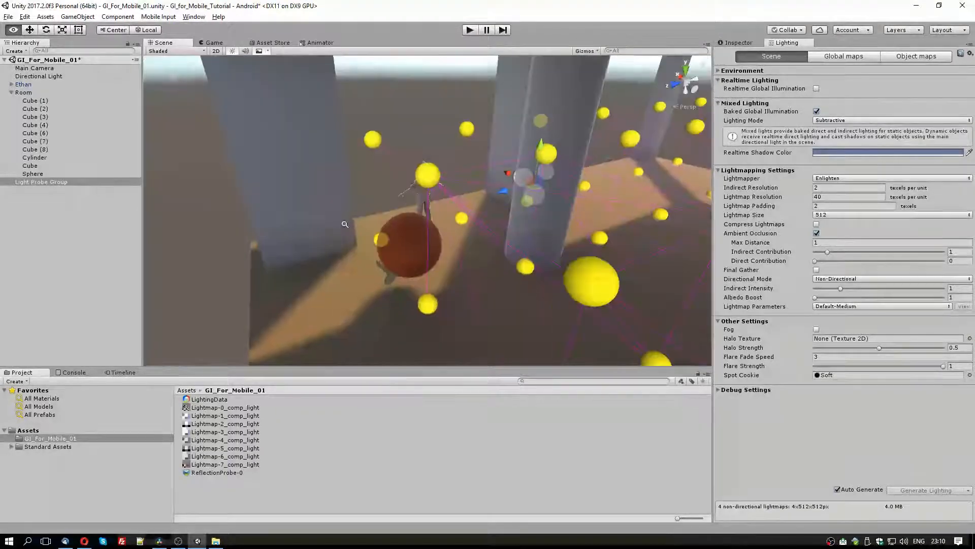
Step: Move the Ethan character slightly on the sunlit floor next to the sphere
{"action": "left_click", "coordinate": [421, 193]}
{"action": "key", "text": "f"}
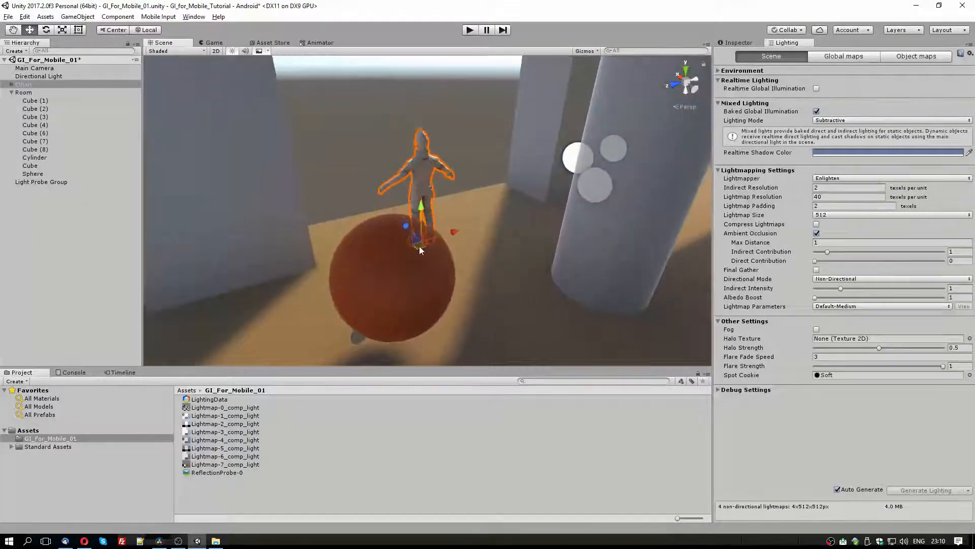
{"action": "left_click_drag", "start_coordinate": [419, 246], "coordinate": [447, 238]}
{"action": "left_click_drag", "start_coordinate": [420, 230], "coordinate": [477, 202], "text": "alt"}
Step: Examine the light probes surrounding the sunlit Ethan character, singling out the probe beside his feet
{"action": "left_click", "coordinate": [50, 182]}
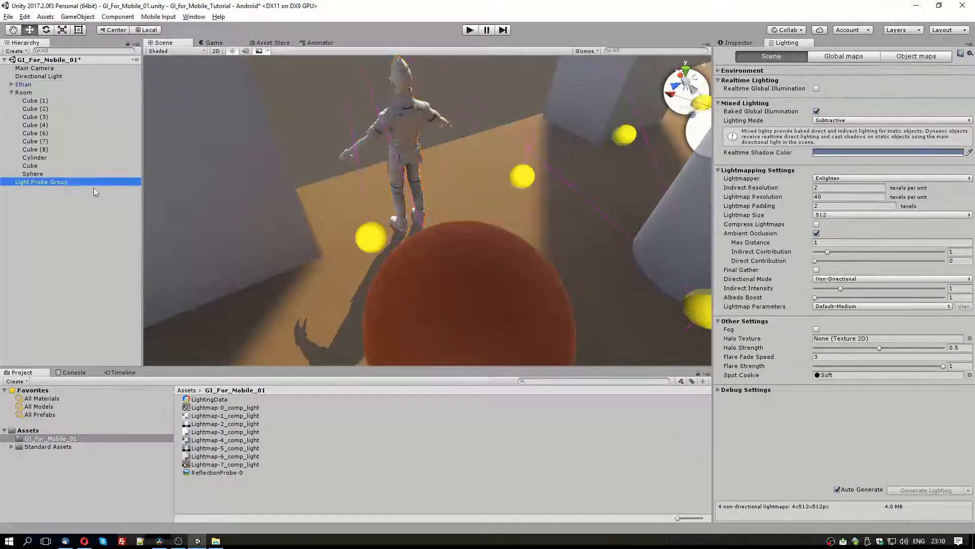
{"action": "left_click_drag", "start_coordinate": [413, 246], "coordinate": [378, 228], "text": "alt"}
{"action": "left_click", "coordinate": [362, 222]}
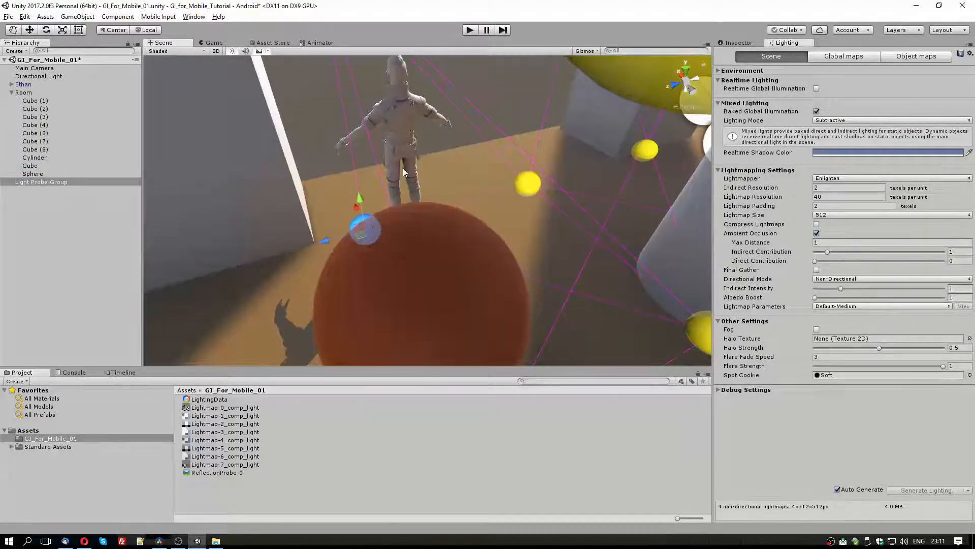
{"action": "left_click_drag", "start_coordinate": [403, 168], "coordinate": [497, 227], "text": "alt"}
{"action": "left_click_drag", "start_coordinate": [410, 256], "coordinate": [435, 224], "text": "alt"}
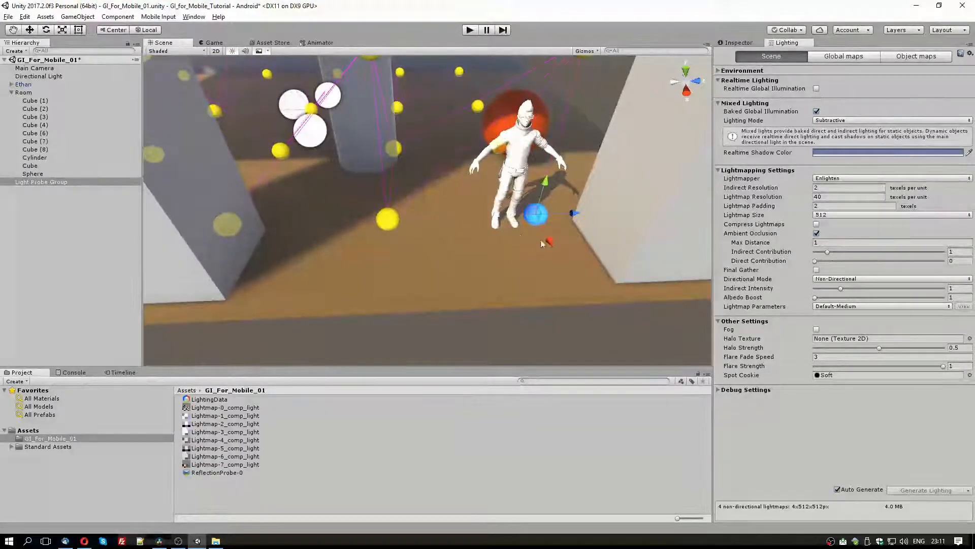
{"action": "mouse_move", "coordinate": [532, 225]}
{"action": "left_mouse_down"}
{"action": "mouse_move", "coordinate": [441, 227]}
{"action": "mouse_move", "coordinate": [525, 242]}
{"action": "mouse_move", "coordinate": [526, 229]}
{"action": "left_mouse_up"}
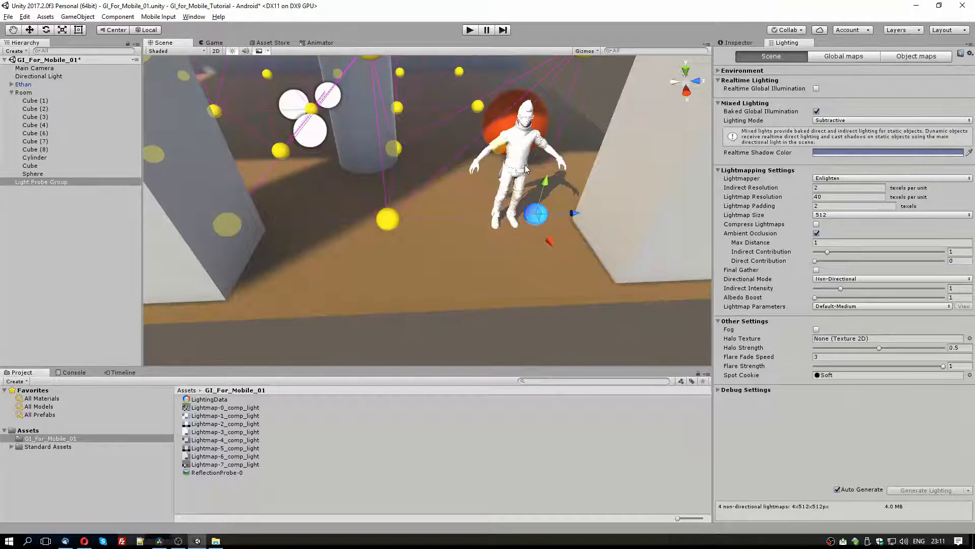
{"action": "left_click", "coordinate": [532, 175]}
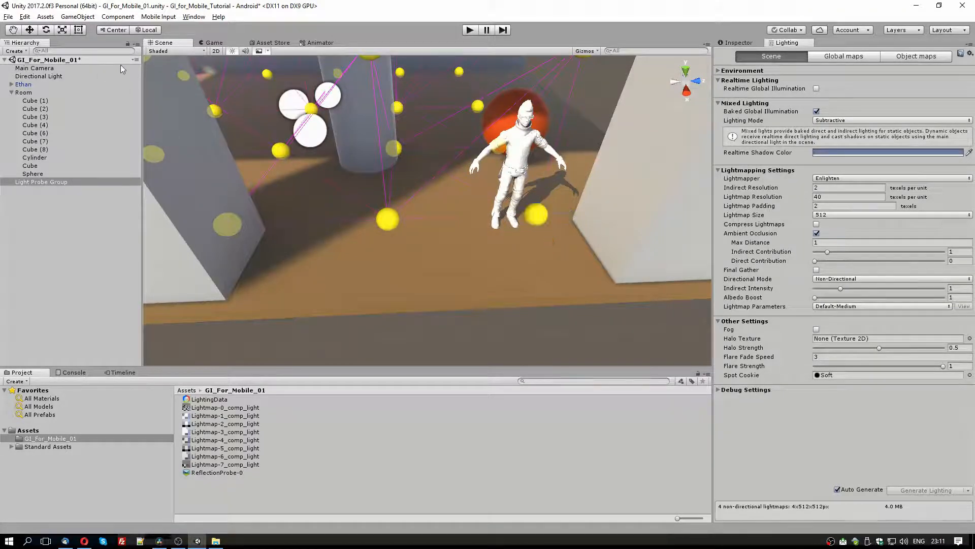
Step: Finish editing the light probes and move the Ethan character into the shade behind the front middle pillar
{"action": "left_click", "coordinate": [734, 44]}
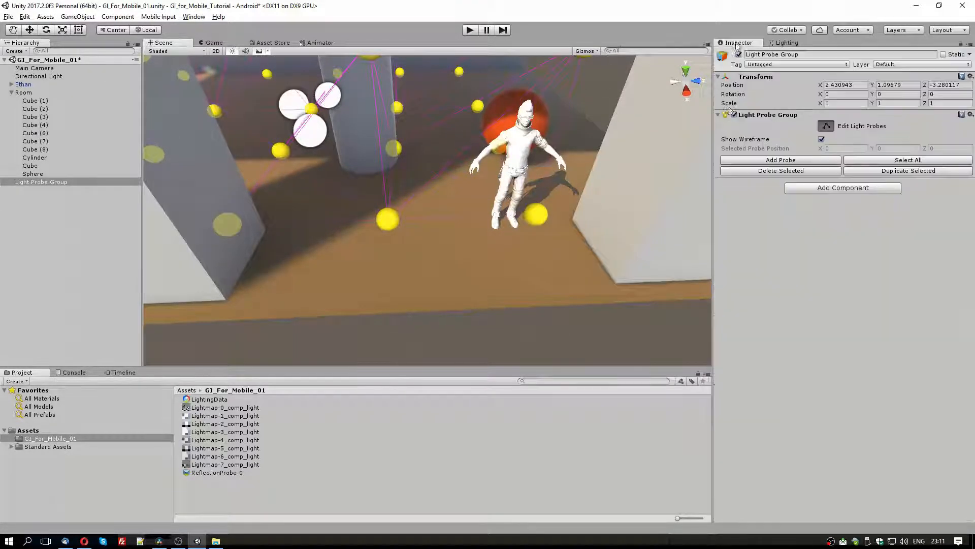
{"action": "left_click", "coordinate": [826, 125]}
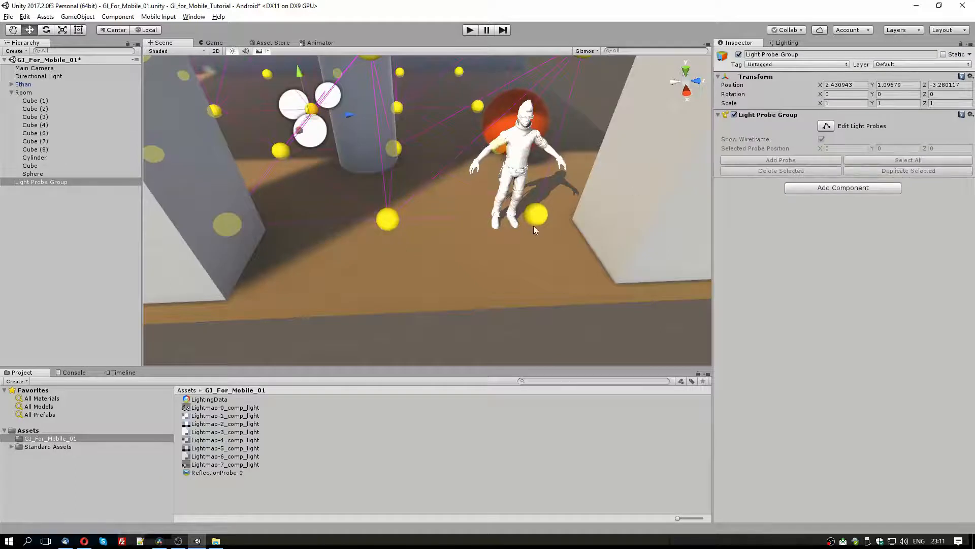
{"action": "left_click_drag", "start_coordinate": [451, 205], "coordinate": [446, 225], "text": "alt"}
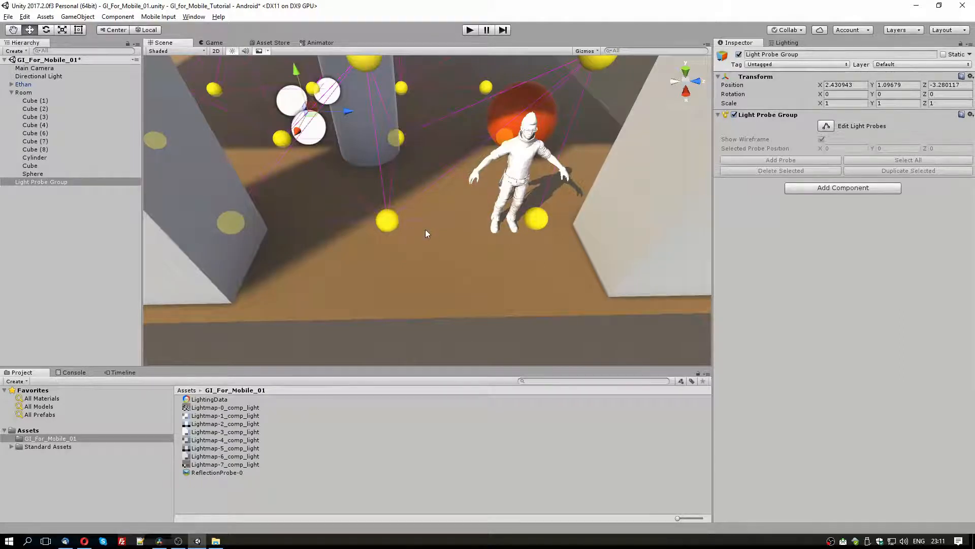
{"action": "left_click", "coordinate": [521, 169]}
{"action": "left_click_drag", "start_coordinate": [497, 236], "coordinate": [257, 232]}
Step: Examine the light probes around the shaded Ethan character, singling out the upper probe at the front middle pillar
{"action": "left_click", "coordinate": [66, 181]}
{"action": "middle_click_drag", "start_coordinate": [316, 200], "coordinate": [340, 210]}
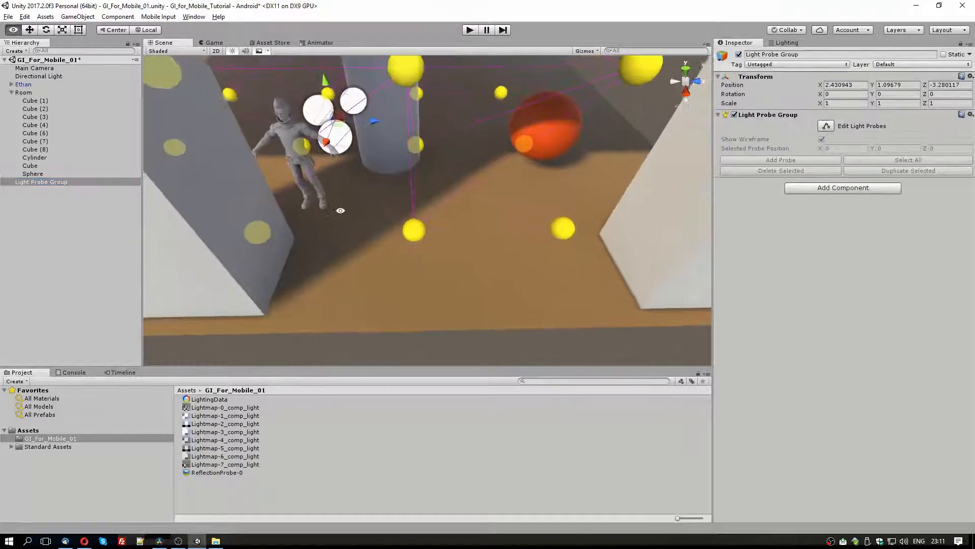
{"action": "mouse_move", "coordinate": [339, 209]}
{"action": "left_mouse_down", "text": "alt"}
{"action": "mouse_move", "coordinate": [325, 163]}
{"action": "mouse_move", "coordinate": [409, 191]}
{"action": "mouse_move", "coordinate": [390, 167]}
{"action": "mouse_move", "coordinate": [351, 200]}
{"action": "mouse_move", "coordinate": [392, 212]}
{"action": "mouse_move", "coordinate": [351, 208]}
{"action": "left_mouse_up", "text": "alt"}
{"action": "left_click", "coordinate": [350, 204]}
{"action": "left_click", "coordinate": [337, 103]}
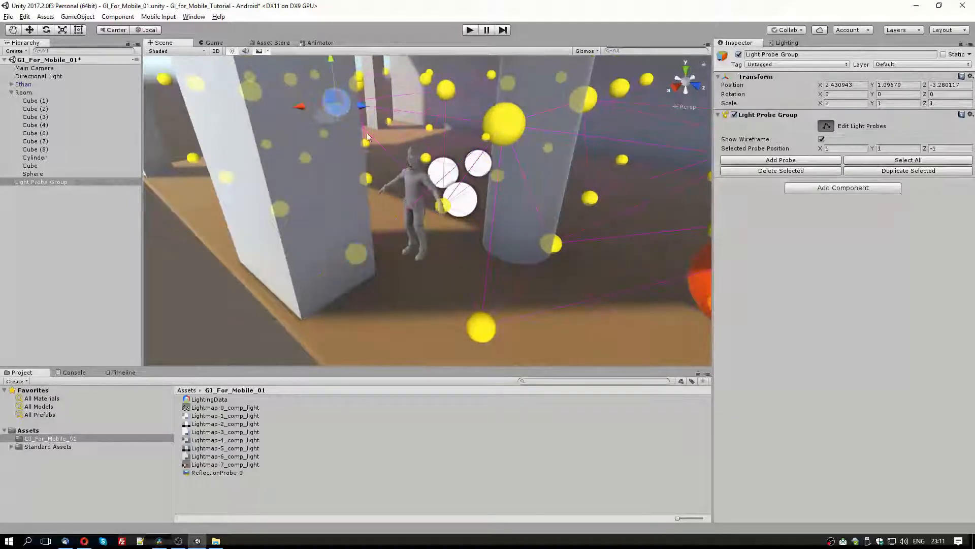
{"action": "left_click_drag", "start_coordinate": [375, 168], "coordinate": [413, 203], "text": "alt"}
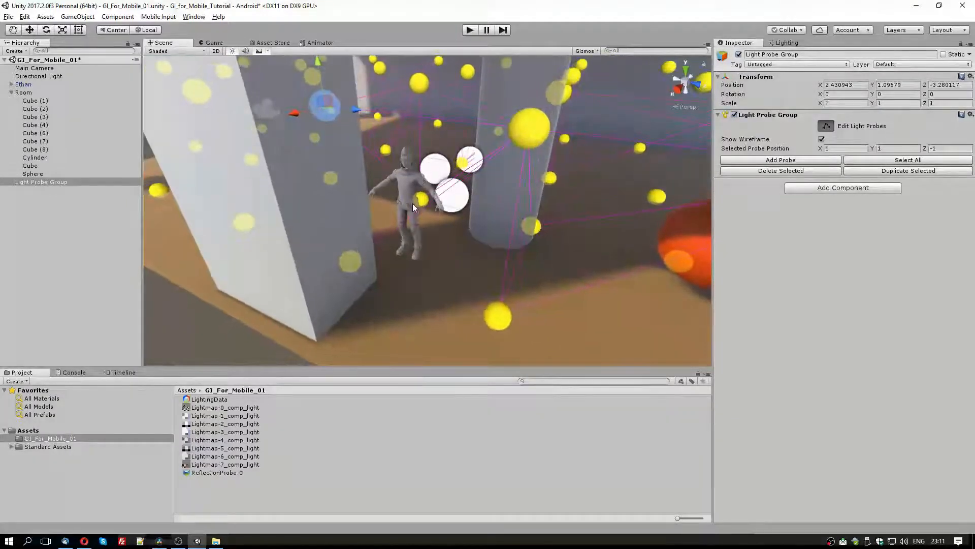
{"action": "left_click_drag", "start_coordinate": [324, 114], "coordinate": [211, 184], "text": "alt"}
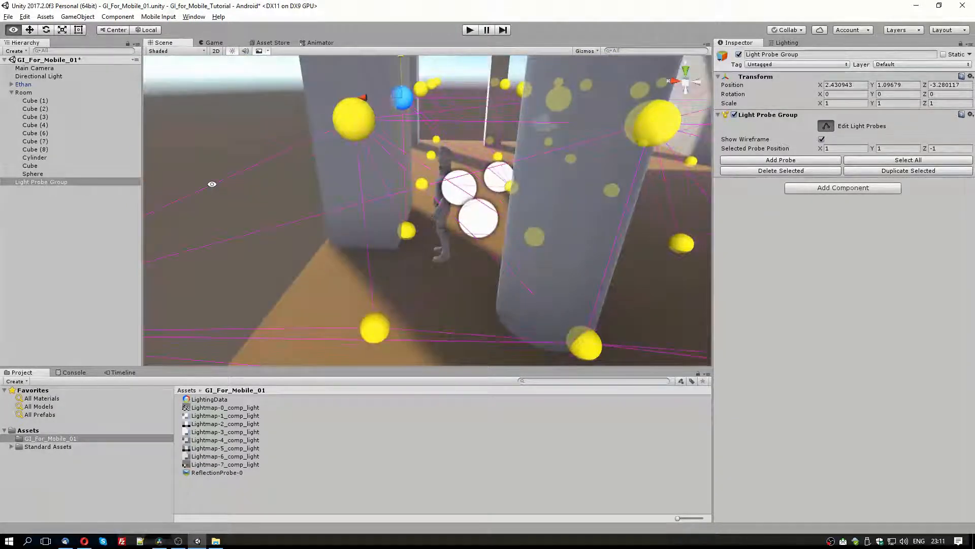
{"action": "left_click_drag", "start_coordinate": [410, 151], "coordinate": [463, 223], "text": "alt"}
Step: Compare the floor-level probe in front of the cylinder with the probes around the shaded Ethan character
{"action": "left_click", "coordinate": [409, 184]}
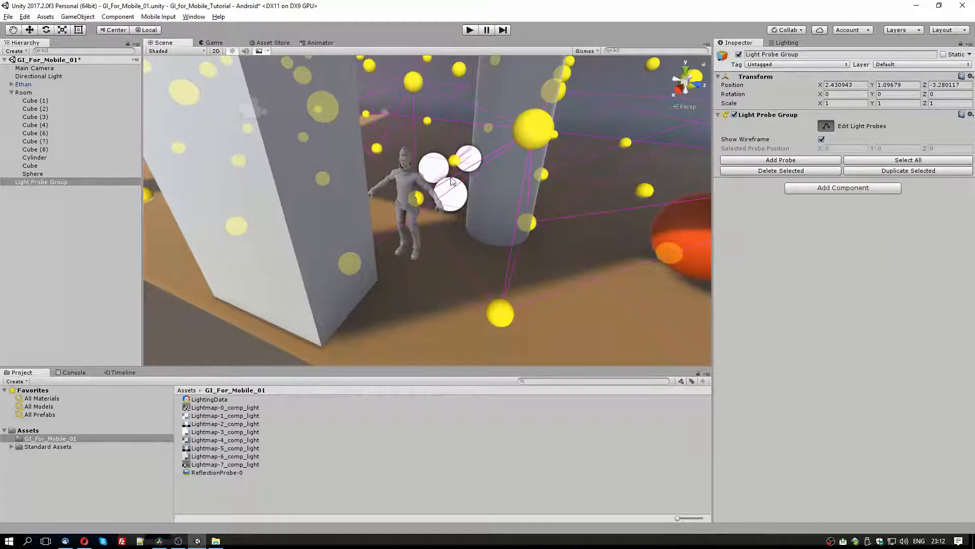
{"action": "left_click_drag", "start_coordinate": [562, 197], "coordinate": [406, 237], "text": "alt"}
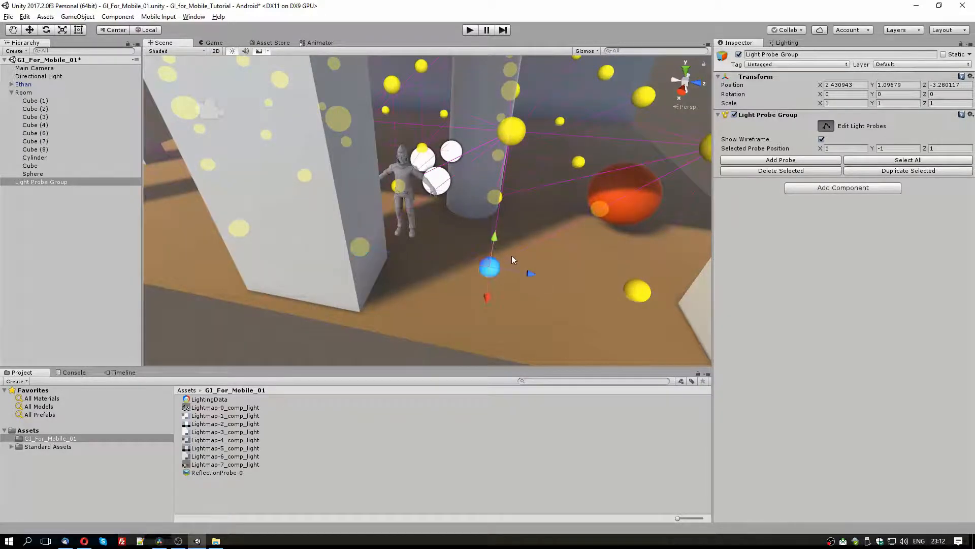
{"action": "left_click_drag", "start_coordinate": [512, 259], "coordinate": [447, 219], "text": "alt"}
{"action": "left_click", "coordinate": [407, 188]}
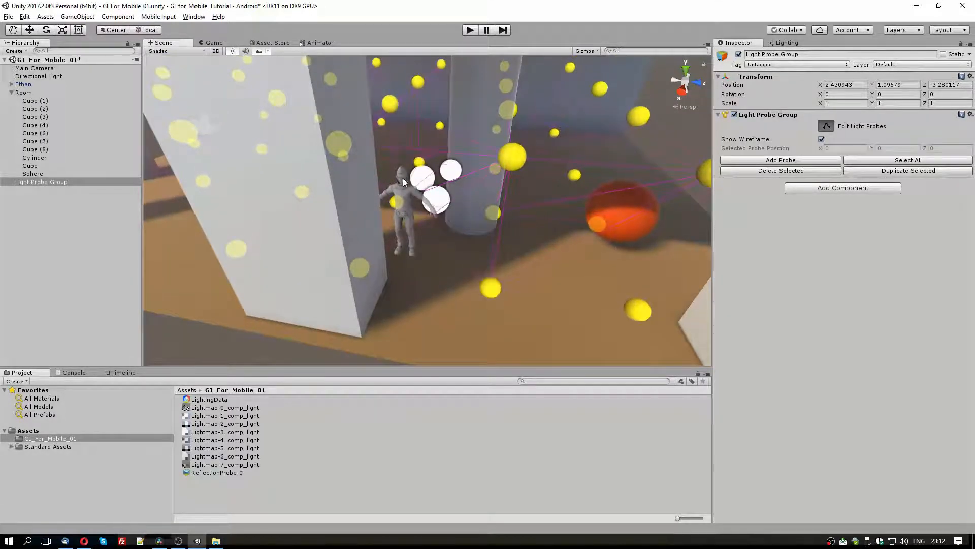
Step: Finish editing the light probes and move the Ethan character back onto the sunlit floor in front of the sphere
{"action": "left_click", "coordinate": [832, 126]}
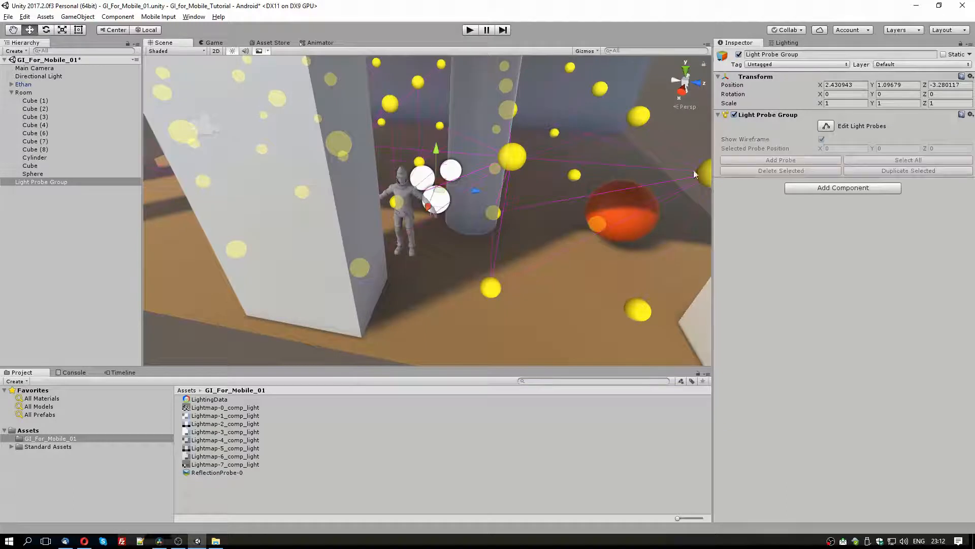
{"action": "left_click", "coordinate": [408, 187]}
{"action": "left_click_drag", "start_coordinate": [415, 257], "coordinate": [532, 301]}
{"action": "left_click", "coordinate": [462, 254]}
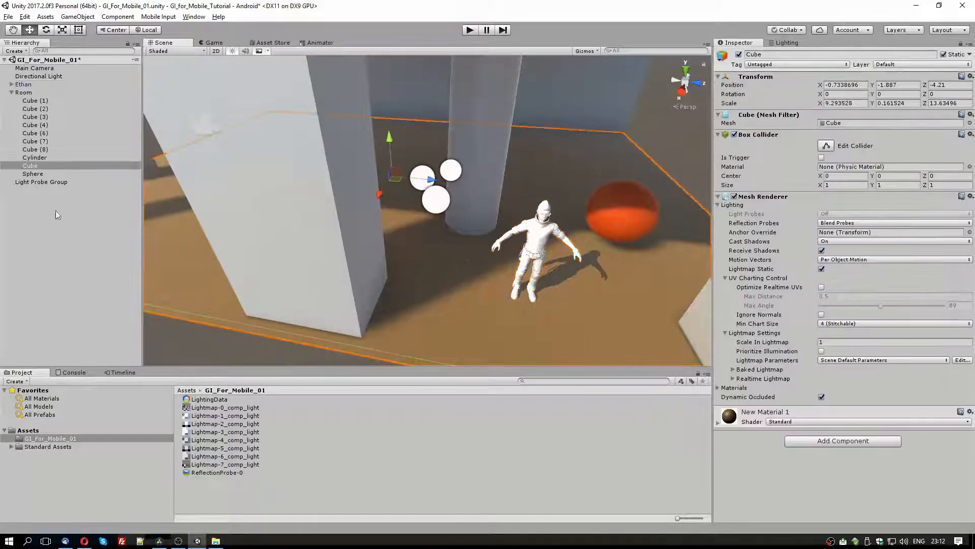
Step: Select the light probe group and move the floor-level probe beside Ethan into the shade, to about X 0.34, Z 0.05
{"action": "left_click", "coordinate": [48, 182]}
{"action": "left_click", "coordinate": [488, 288]}
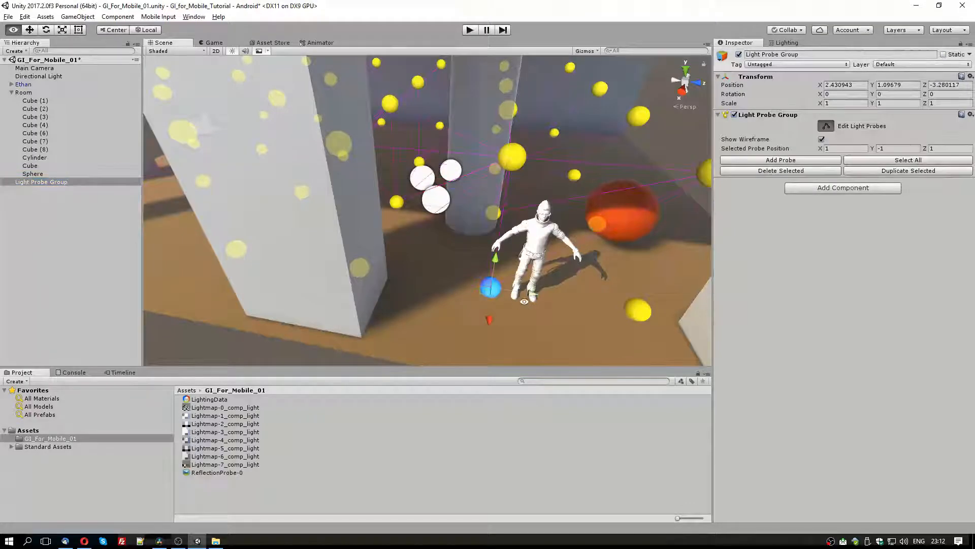
{"action": "key", "text": "s"}
{"action": "right_click_drag", "start_coordinate": [488, 288], "coordinate": [493, 294]}
{"action": "mouse_move", "coordinate": [485, 300]}
{"action": "left_mouse_down"}
{"action": "mouse_move", "coordinate": [486, 332]}
{"action": "mouse_move", "coordinate": [495, 307]}
{"action": "left_mouse_up"}
{"action": "key", "text": "ctrl+z"}
{"action": "left_click", "coordinate": [431, 252]}
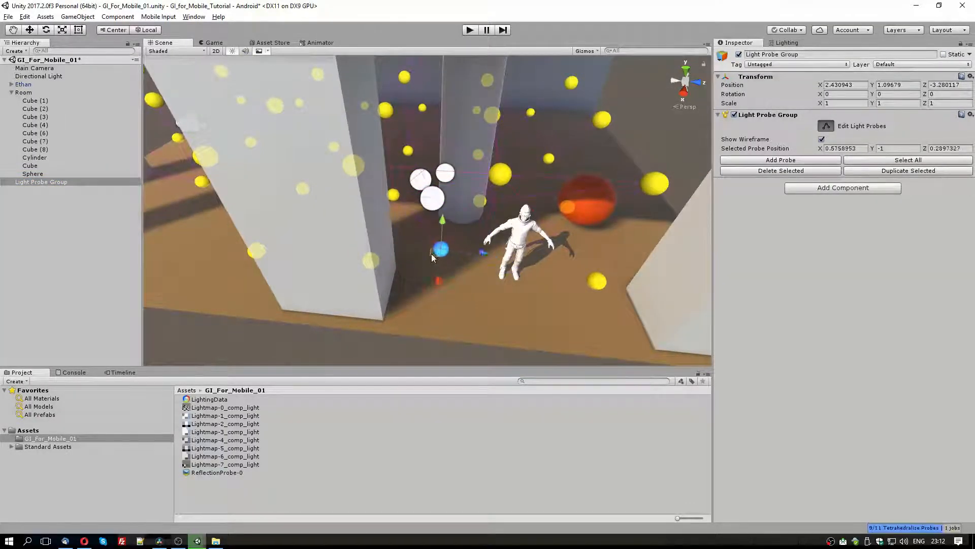
{"action": "left_click_drag", "start_coordinate": [444, 261], "coordinate": [394, 273], "text": "alt"}
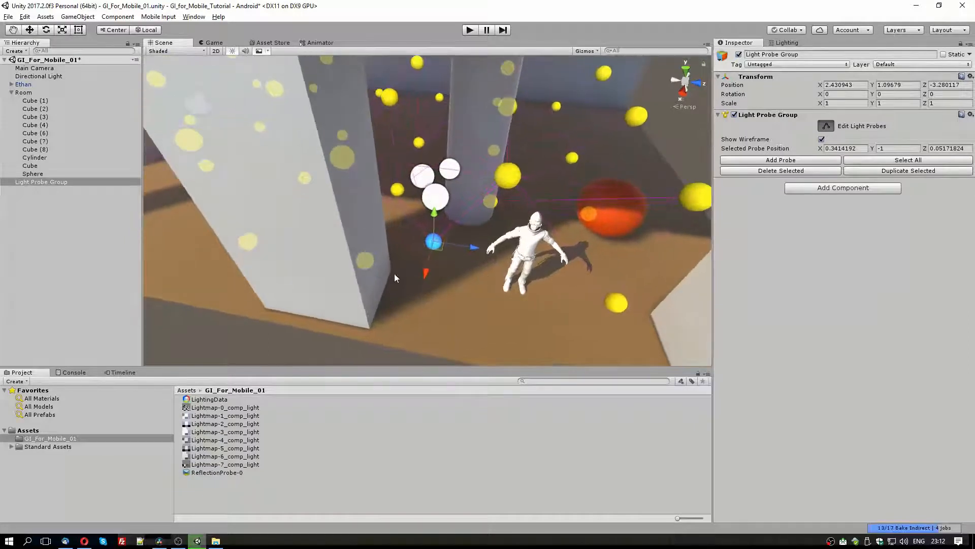
Step: Duplicate floor-level probes across the sunlit floor, placing one by the front middle pillar at about X 1.62, Z 0.25 and one near the sphere
{"action": "left_click", "coordinate": [371, 262]}
{"action": "left_click_drag", "start_coordinate": [439, 246], "coordinate": [422, 313]}
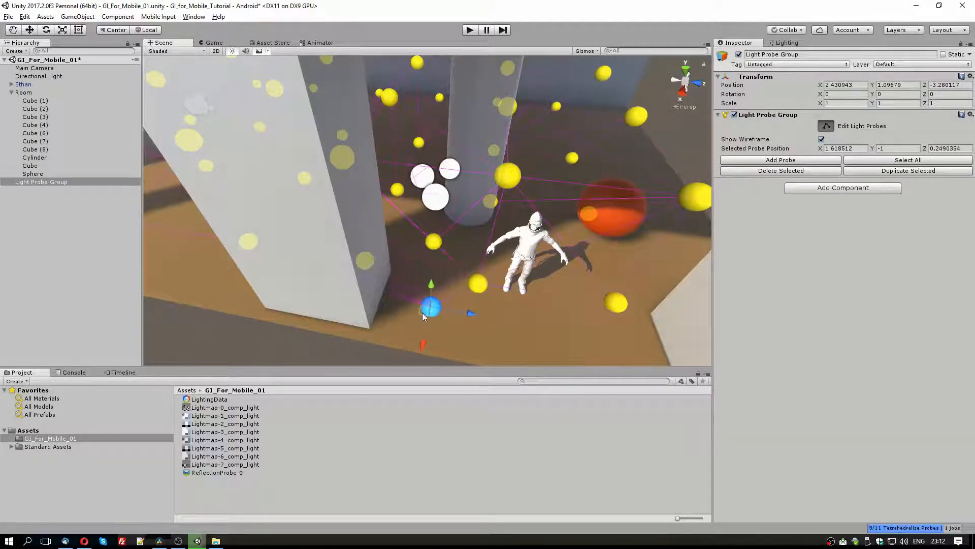
{"action": "left_click", "coordinate": [476, 284]}
{"action": "left_click_drag", "start_coordinate": [467, 288], "coordinate": [528, 238]}
Step: Reposition the floor-level probe at the shadow's edge behind the front middle pillar, to about X 0.36, Z -1.86
{"action": "scroll", "coordinate": [526, 242], "scroll_direction": "down", "scroll_amount": 4}
{"action": "middle_click_drag", "start_coordinate": [442, 224], "coordinate": [460, 231]}
{"action": "left_click_drag", "start_coordinate": [459, 231], "coordinate": [389, 216], "text": "alt"}
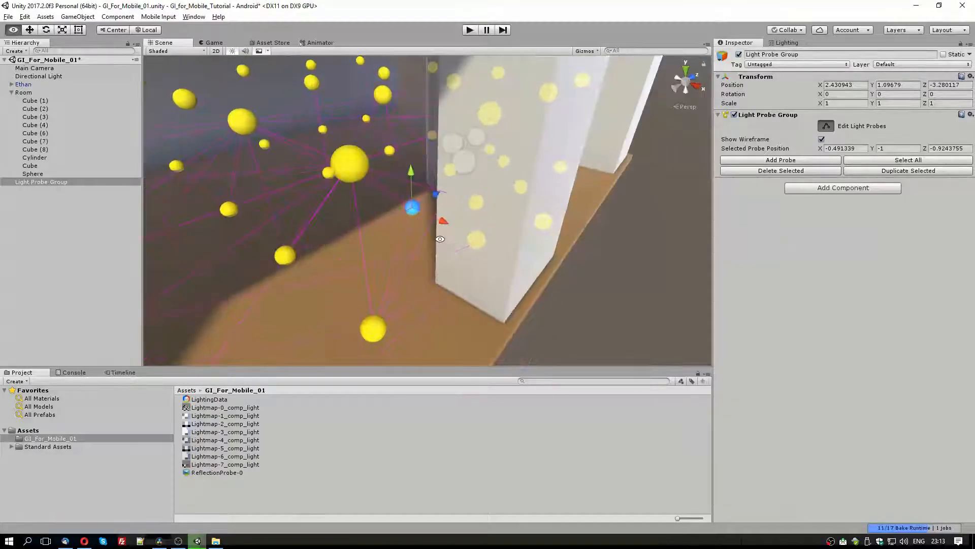
{"action": "left_click", "coordinate": [373, 332]}
{"action": "left_click", "coordinate": [412, 208]}
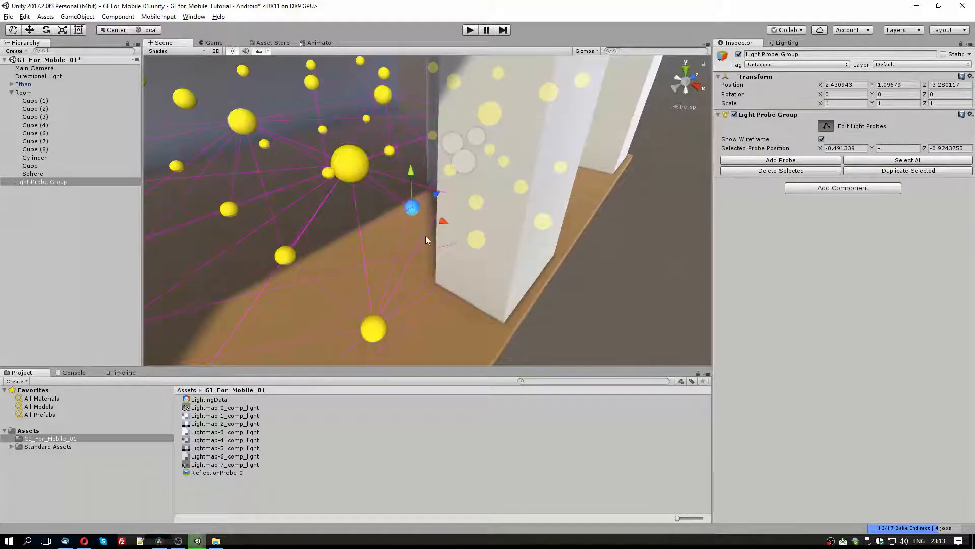
{"action": "left_click_drag", "start_coordinate": [412, 216], "coordinate": [411, 253]}
{"action": "left_click_drag", "start_coordinate": [467, 274], "coordinate": [426, 272], "text": "alt"}
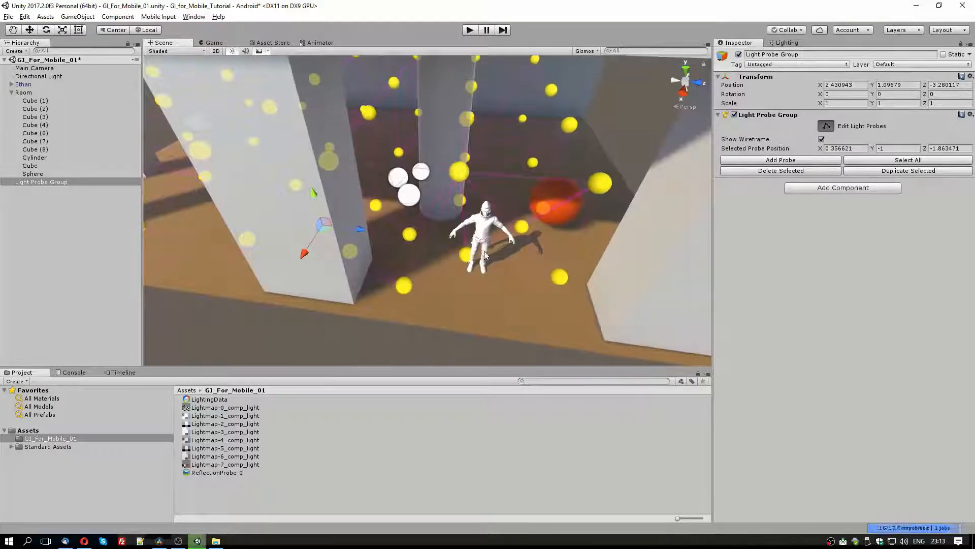
Step: Move the floor-level probe between the sphere and the neighbouring front pillar to about X 0.2, Z 3.27
{"action": "left_click", "coordinate": [559, 278]}
{"action": "mouse_move", "coordinate": [560, 279]}
{"action": "left_mouse_down", "text": "alt"}
{"action": "mouse_move", "coordinate": [541, 294]}
{"action": "mouse_move", "coordinate": [566, 272]}
{"action": "left_mouse_up", "text": "alt"}
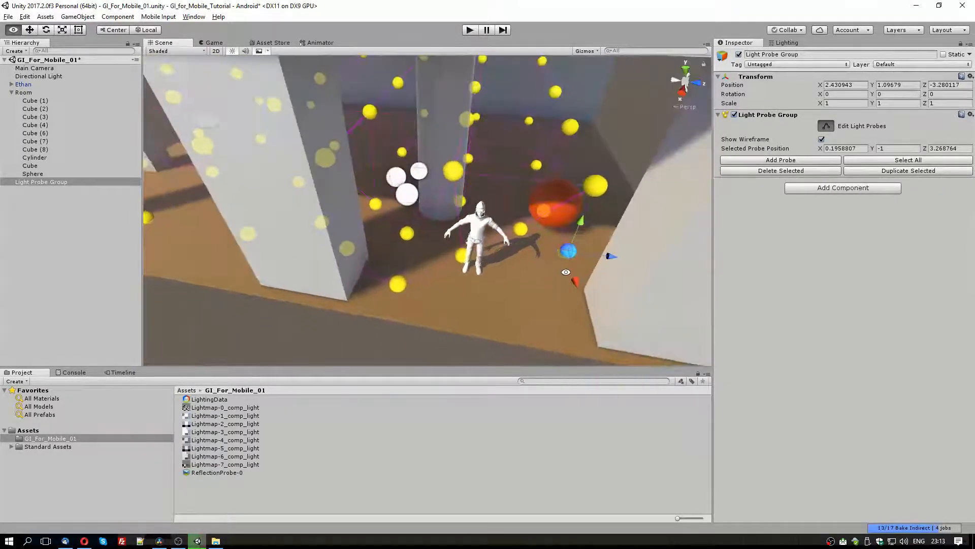
{"action": "left_click_drag", "start_coordinate": [602, 191], "coordinate": [397, 214], "text": "alt"}
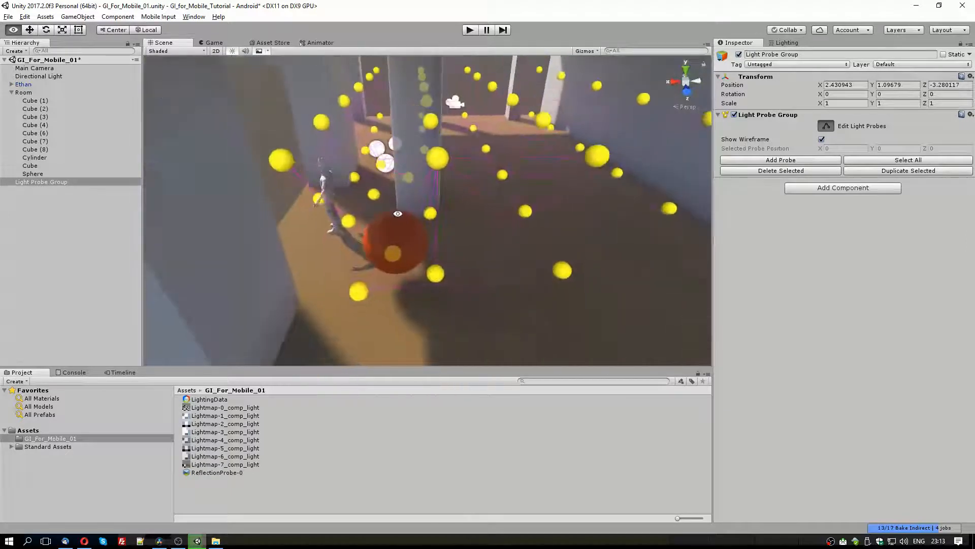
Step: Move the upper light probe embedded in the front pillar near the sphere inward along X, to about X 0.3
{"action": "left_click", "coordinate": [282, 161]}
{"action": "left_click", "coordinate": [281, 160]}
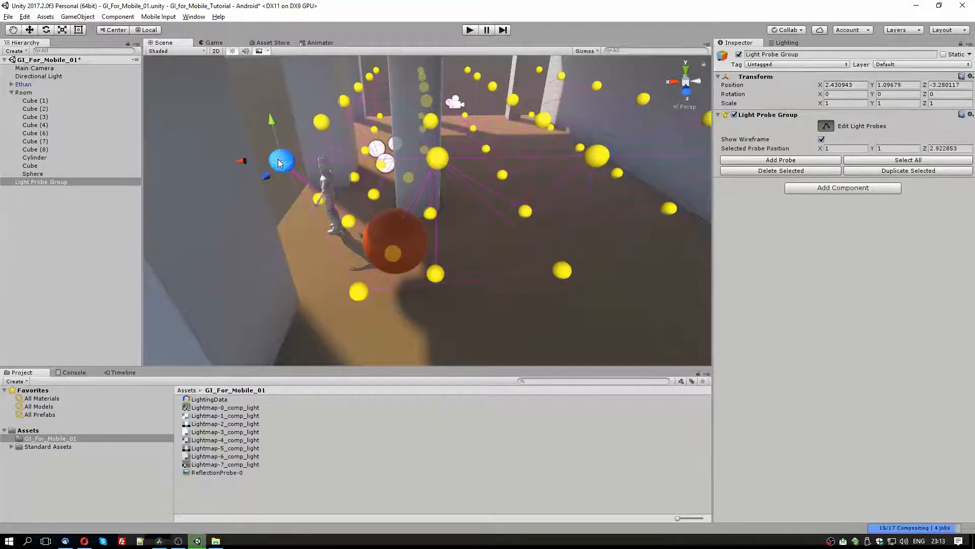
{"action": "left_click_drag", "start_coordinate": [241, 162], "coordinate": [431, 170]}
{"action": "left_click_drag", "start_coordinate": [533, 195], "coordinate": [585, 205], "text": "alt"}
{"action": "middle_click_drag", "start_coordinate": [585, 204], "coordinate": [516, 199], "text": "alt"}
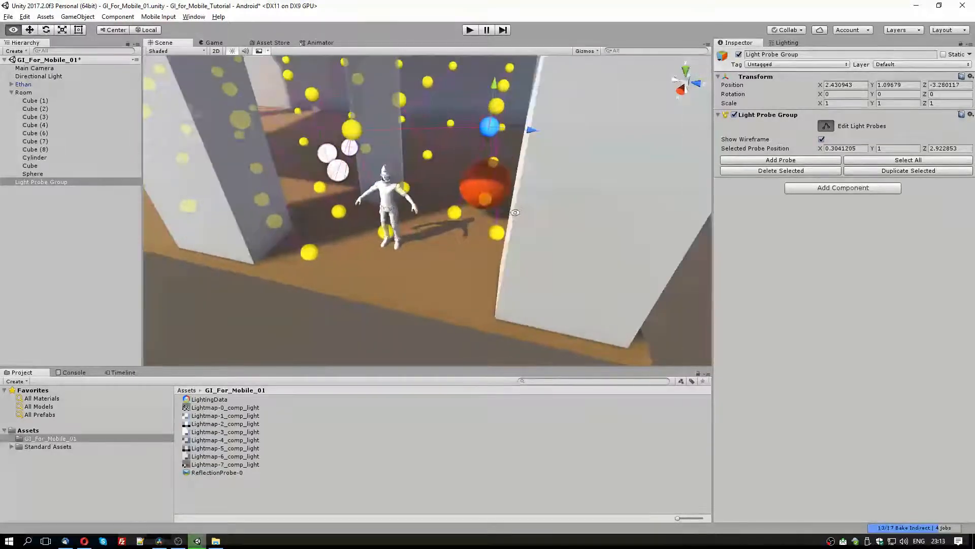
Step: Duplicate the floor-level probe beside the sphere and place the copy farther along the floor behind the neighbouring front pillar
{"action": "scroll", "coordinate": [515, 200], "scroll_direction": "down", "scroll_amount": 2}
{"action": "left_click", "coordinate": [504, 235]}
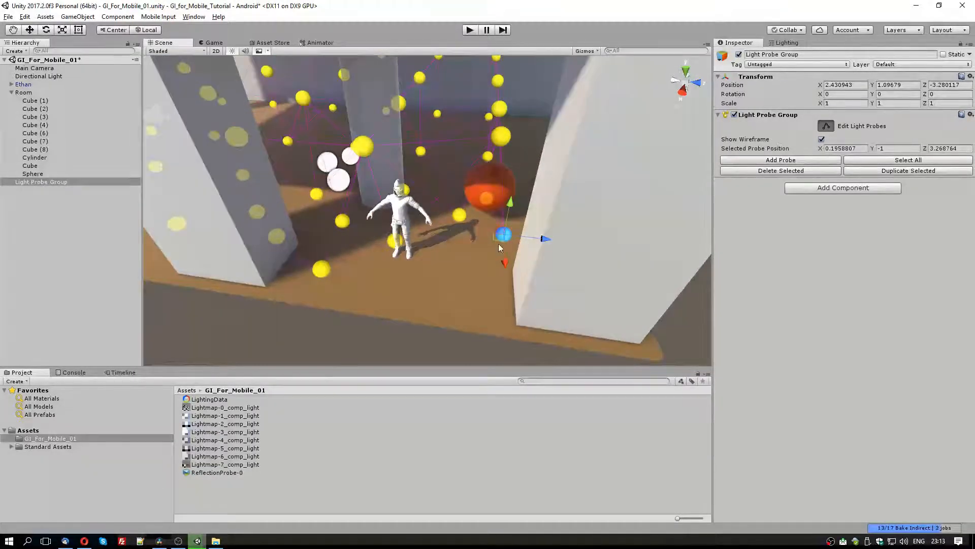
{"action": "left_click_drag", "start_coordinate": [498, 239], "coordinate": [531, 221]}
Step: Duplicate the upper probe above the sphere and place the copy farther along behind the neighbouring front pillar
{"action": "left_click_drag", "start_coordinate": [531, 221], "coordinate": [279, 237], "text": "alt"}
{"action": "left_click", "coordinate": [332, 146]}
{"action": "left_click_drag", "start_coordinate": [333, 149], "coordinate": [494, 174], "text": "alt"}
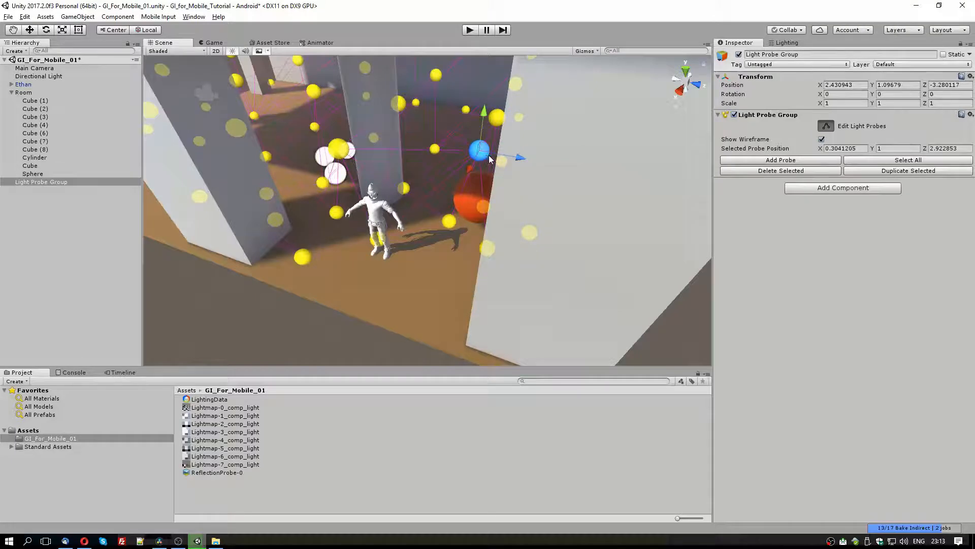
{"action": "left_click_drag", "start_coordinate": [485, 158], "coordinate": [550, 150]}
Step: Shift the floor-level probe behind the front middle pillar to about X 0.16, Z -2.22
{"action": "left_click_drag", "start_coordinate": [402, 239], "coordinate": [504, 266], "text": "alt"}
{"action": "left_click", "coordinate": [426, 255]}
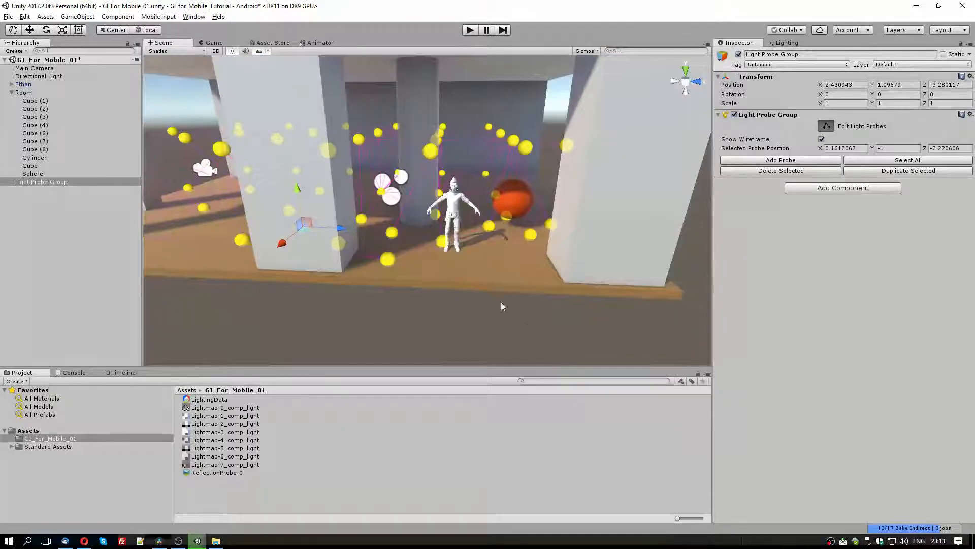
{"action": "scroll", "coordinate": [584, 263], "scroll_direction": "up", "scroll_amount": 6}
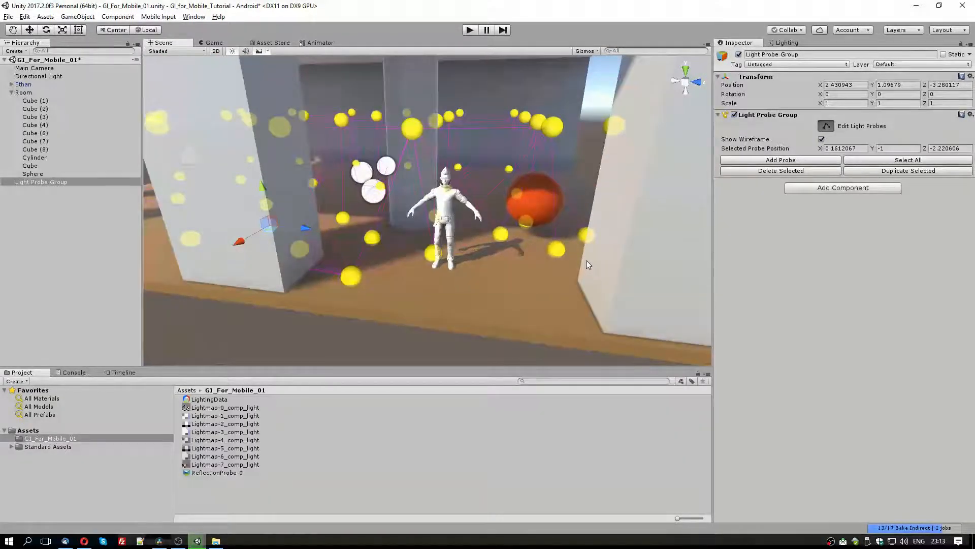
{"action": "middle_click_drag", "start_coordinate": [586, 265], "coordinate": [495, 269]}
Step: Finish editing the light probes and move the Ethan character into the shade beside the front middle pillar, about X 3.03, Z -3.26
{"action": "left_click", "coordinate": [492, 273]}
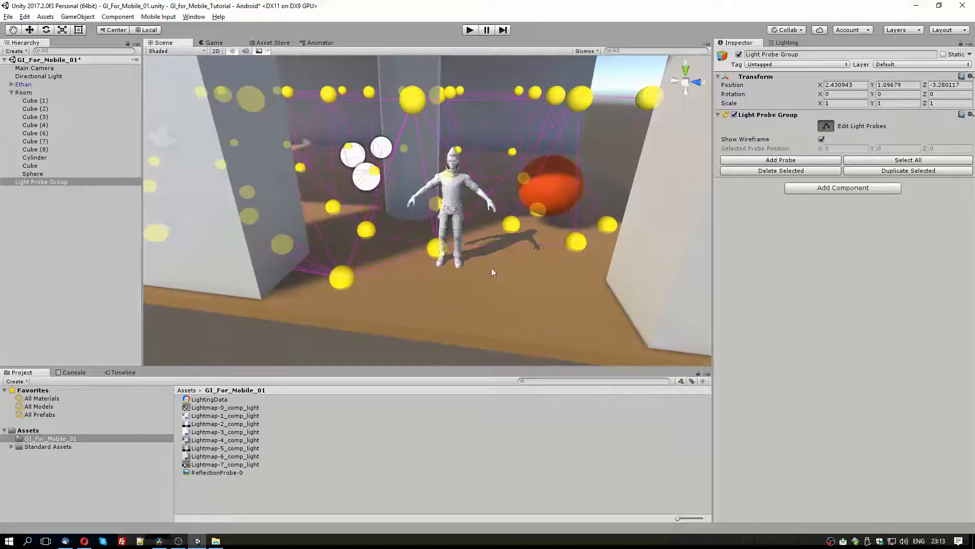
{"action": "left_click", "coordinate": [825, 126]}
{"action": "left_click", "coordinate": [456, 200]}
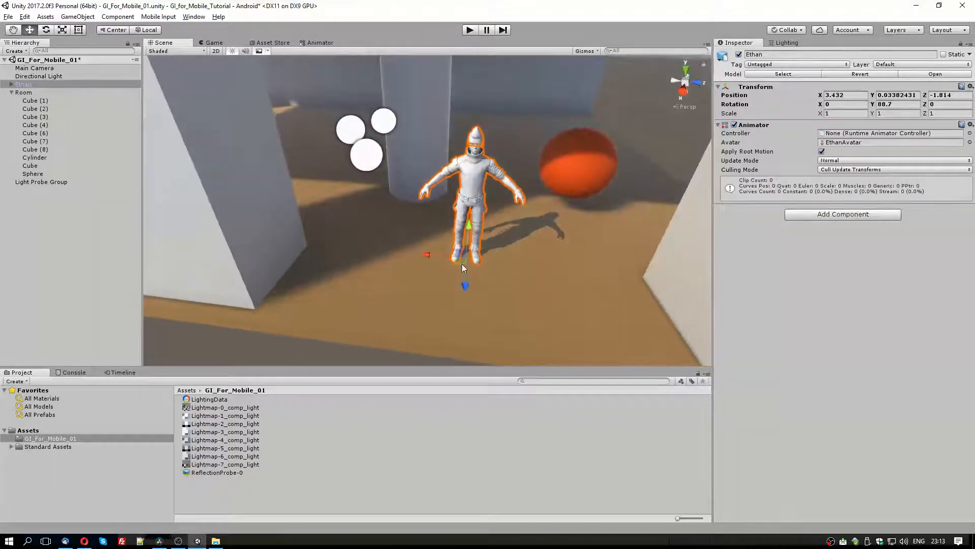
{"action": "left_click_drag", "start_coordinate": [462, 264], "coordinate": [356, 234]}
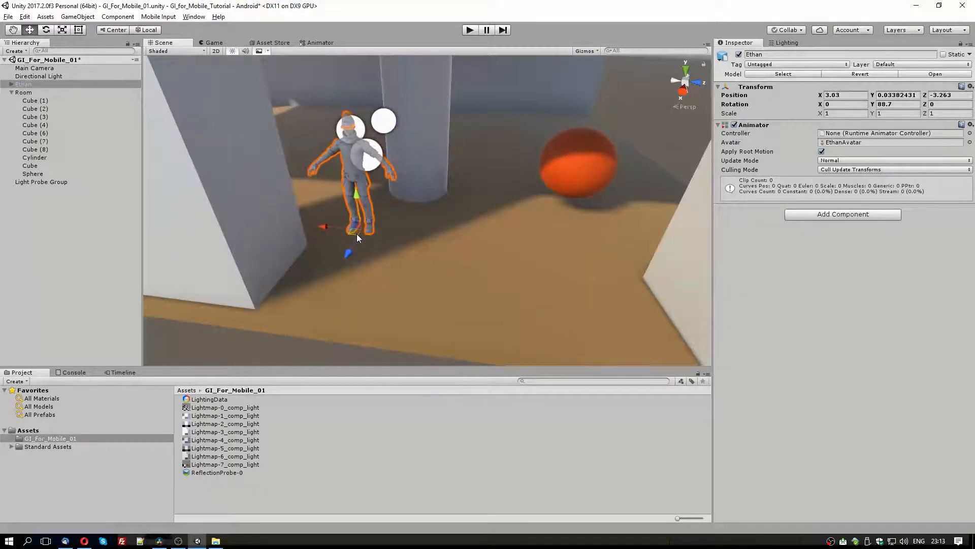
{"action": "middle_click_drag", "start_coordinate": [398, 277], "coordinate": [402, 255]}
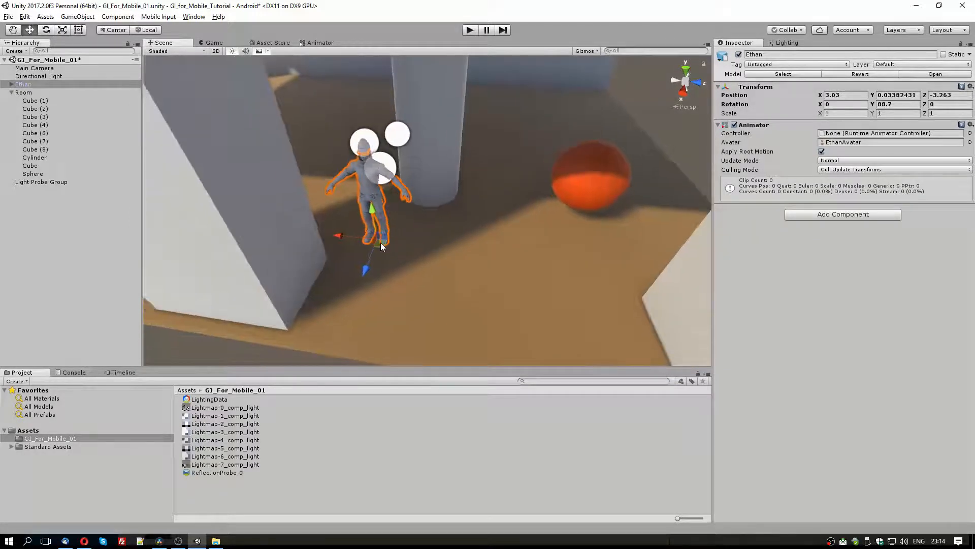
Step: Move the Ethan character onto the sunlit floor at about X 3.68, Z -1.78 and compare its position with the surrounding light probes
{"action": "left_click_drag", "start_coordinate": [380, 242], "coordinate": [475, 307]}
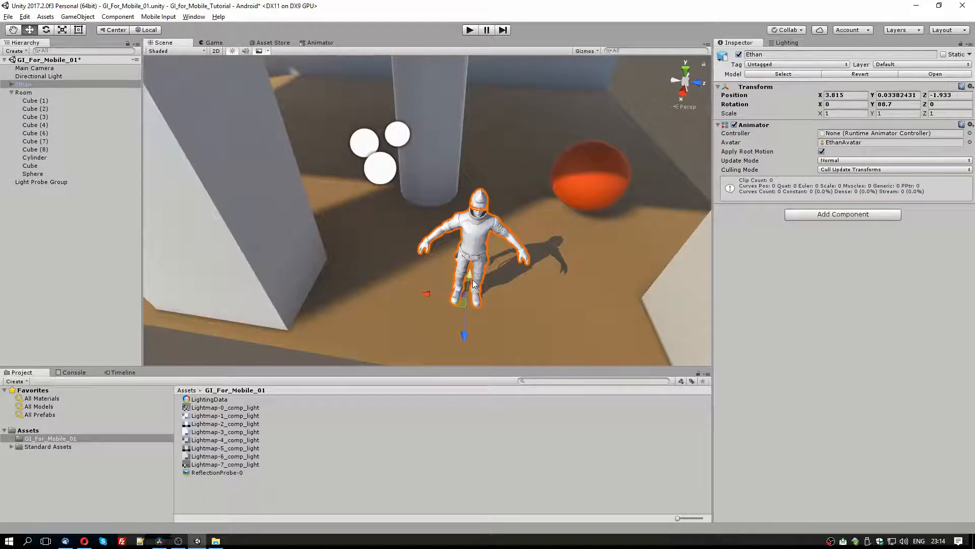
{"action": "mouse_move", "coordinate": [459, 302]}
{"action": "left_mouse_down"}
{"action": "mouse_move", "coordinate": [367, 246]}
{"action": "mouse_move", "coordinate": [473, 294]}
{"action": "left_mouse_up"}
{"action": "left_click", "coordinate": [58, 182]}
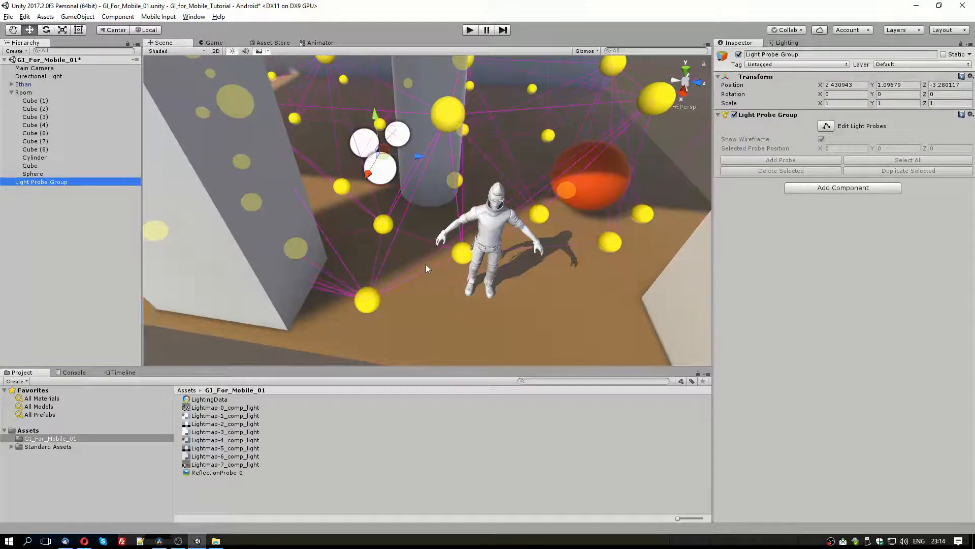
{"action": "left_click", "coordinate": [495, 296]}
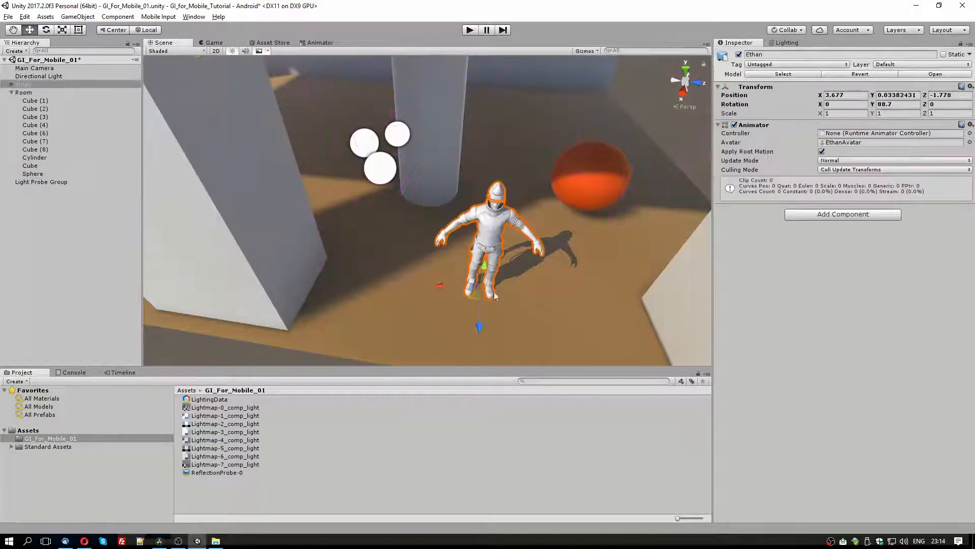
Step: Move the Ethan character across the sunlit floor towards the sphere, to about X 3.09, Z -0.94
{"action": "left_click_drag", "start_coordinate": [471, 294], "coordinate": [447, 229]}
{"action": "scroll", "coordinate": [477, 241], "scroll_direction": "down", "scroll_amount": 3}
{"action": "scroll", "coordinate": [450, 229], "scroll_direction": "up", "scroll_amount": 2}
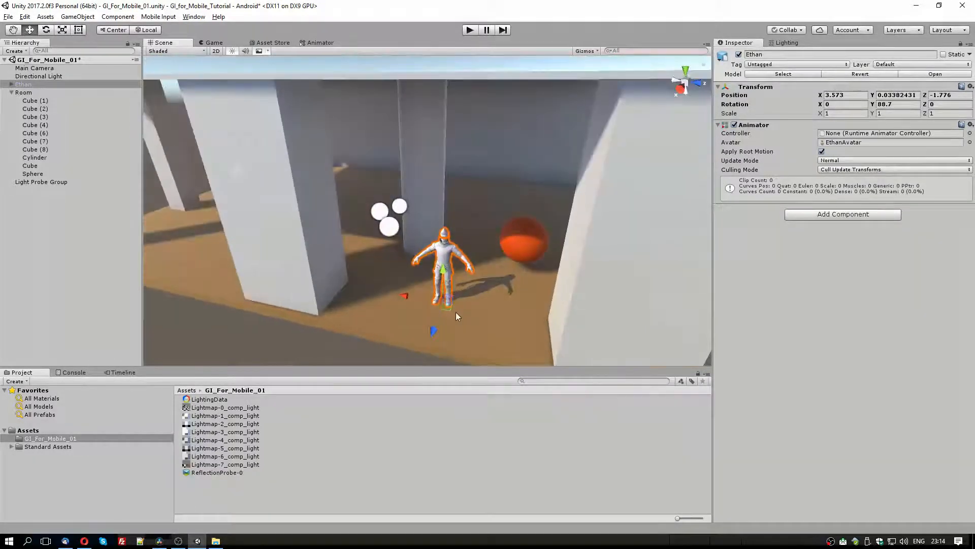
{"action": "left_click_drag", "start_coordinate": [447, 308], "coordinate": [499, 303]}
{"action": "left_click_drag", "start_coordinate": [526, 264], "coordinate": [406, 204], "text": "alt"}
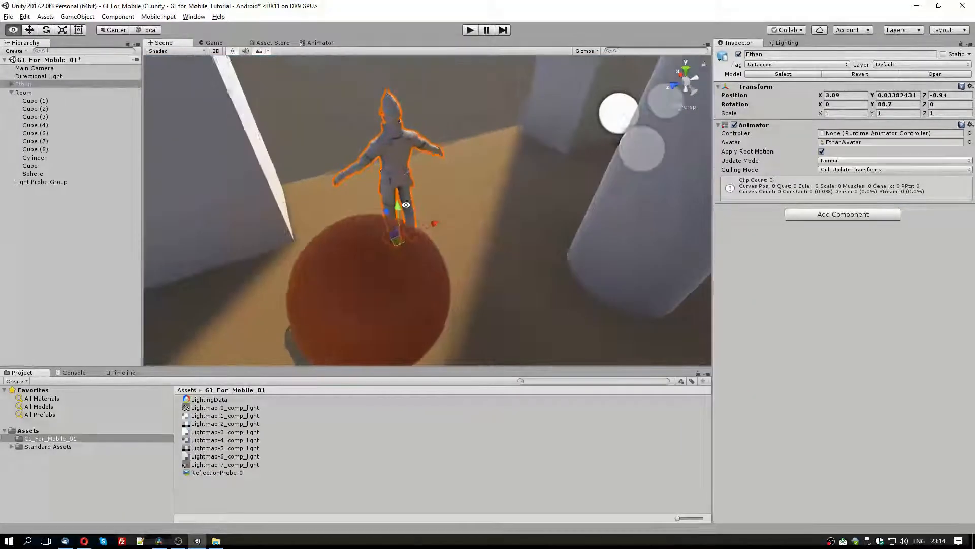
Step: Move the Ethan character to about X 3.56, Z -1.27 in front of the sphere and examine its lighting from several angles
{"action": "left_click_drag", "start_coordinate": [398, 243], "coordinate": [402, 219]}
{"action": "left_click_drag", "start_coordinate": [401, 219], "coordinate": [513, 205], "text": "alt"}
{"action": "right_click_drag", "start_coordinate": [512, 205], "coordinate": [414, 197], "text": "alt"}
{"action": "left_click_drag", "start_coordinate": [414, 197], "coordinate": [406, 193], "text": "alt"}
{"action": "right_click_drag", "start_coordinate": [406, 193], "coordinate": [481, 242], "text": "alt"}
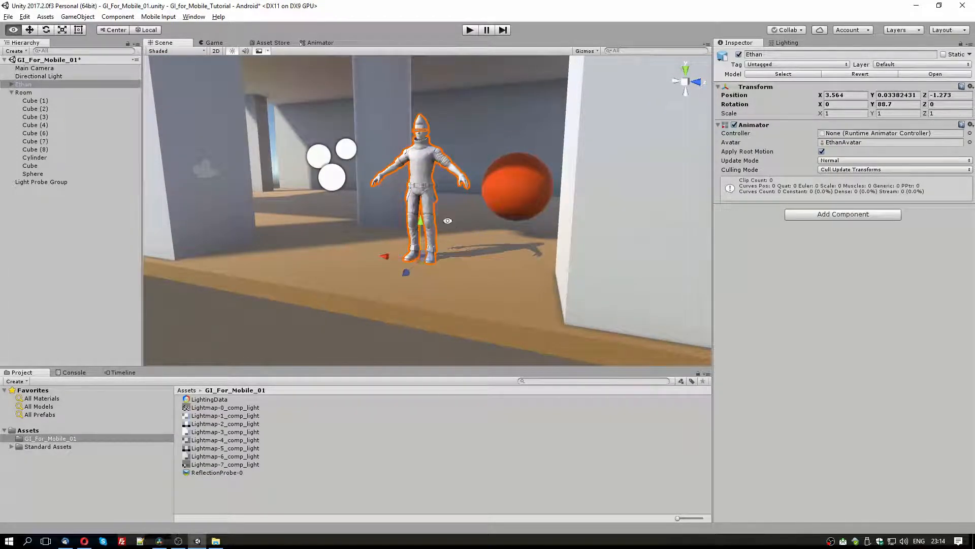
{"action": "left_click_drag", "start_coordinate": [447, 220], "coordinate": [455, 239], "text": "alt"}
{"action": "right_click_drag", "start_coordinate": [455, 239], "coordinate": [507, 246], "text": "alt"}
{"action": "left_click_drag", "start_coordinate": [505, 244], "coordinate": [537, 235], "text": "alt"}
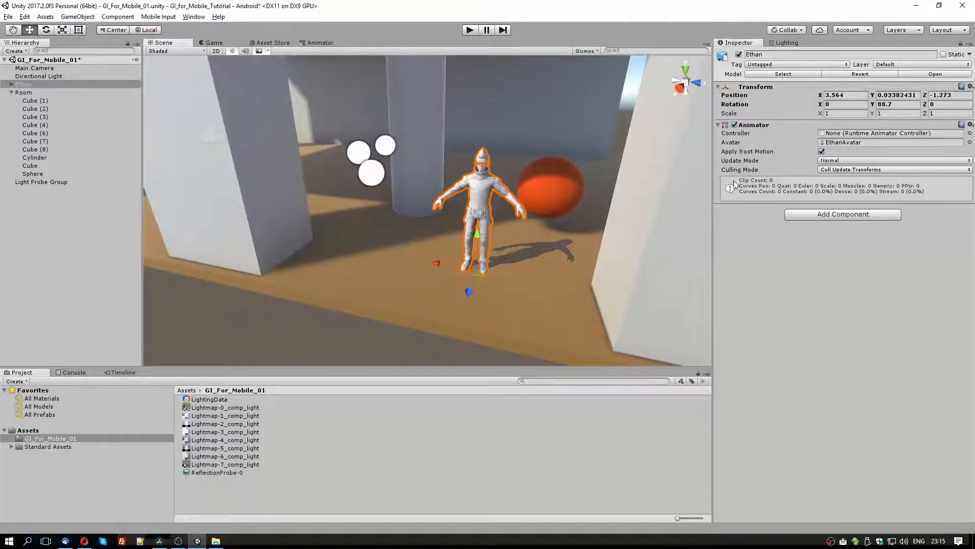
Step: Change the scene's mixed lighting mode to Shadowmask and inspect the shadows in the room
{"action": "left_click", "coordinate": [788, 43]}
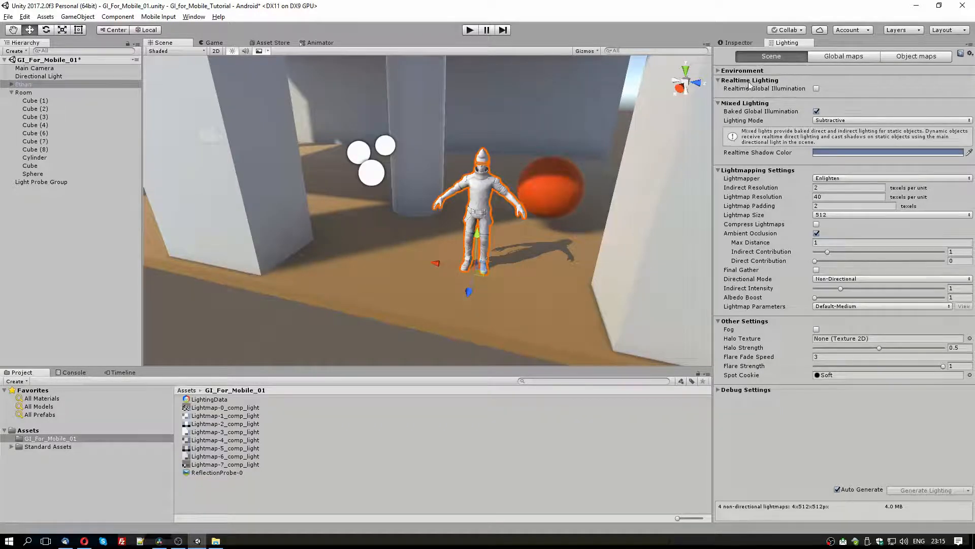
{"action": "left_click", "coordinate": [826, 121]}
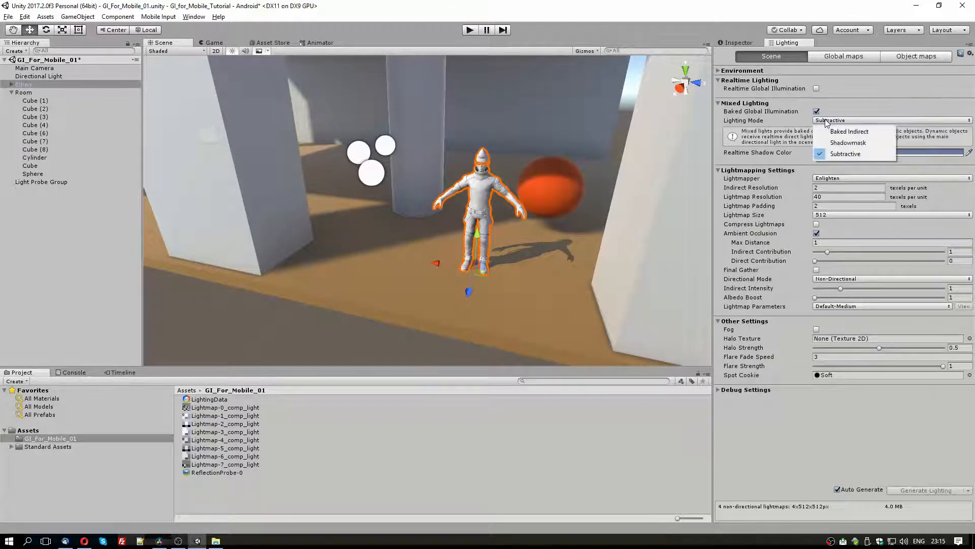
{"action": "left_click", "coordinate": [839, 145]}
{"action": "key", "text": "s"}
{"action": "right_click_drag", "start_coordinate": [559, 217], "coordinate": [510, 232]}
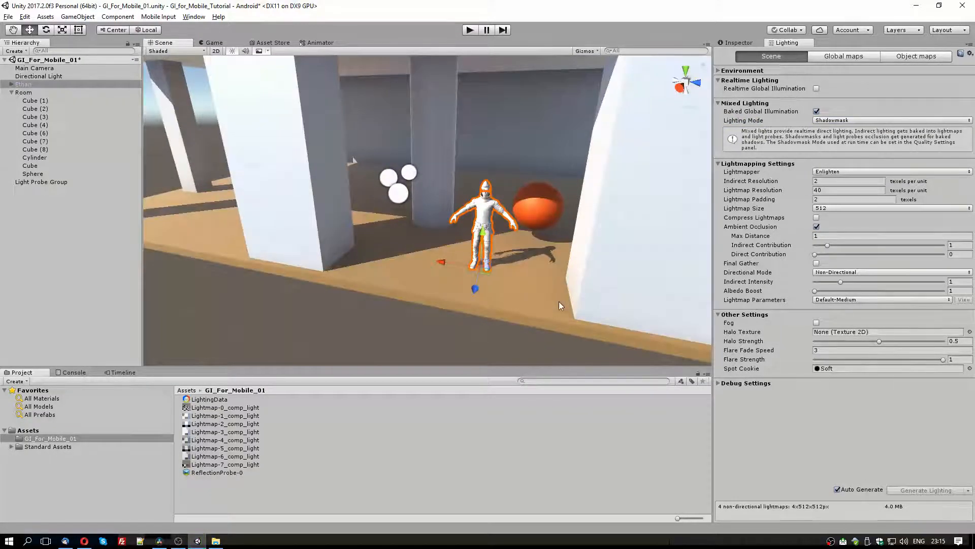
{"action": "right_click_drag", "start_coordinate": [515, 272], "coordinate": [491, 278]}
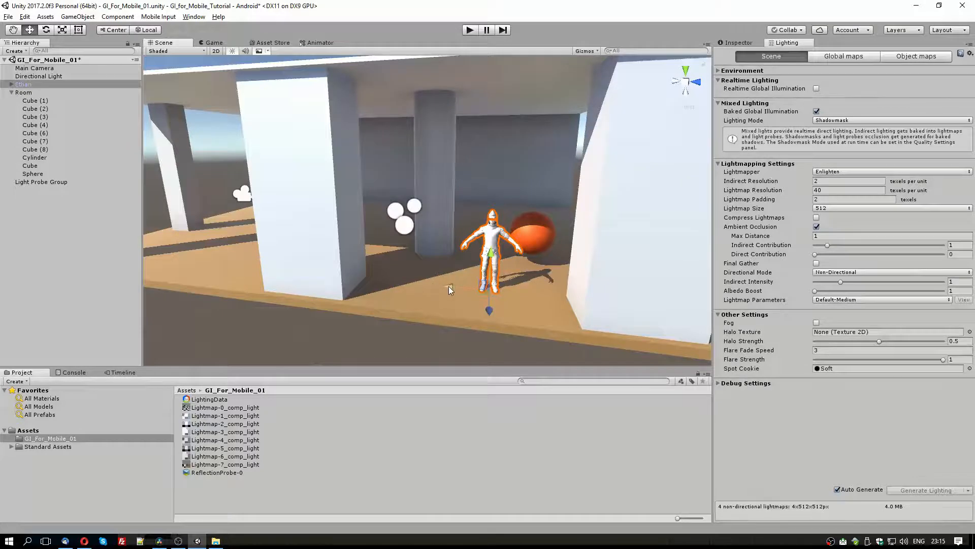
Step: Move the Ethan character to the shadow's edge beside the front middle pillar and examine how the shadow falls across it
{"action": "left_click", "coordinate": [495, 249]}
{"action": "left_click", "coordinate": [496, 254]}
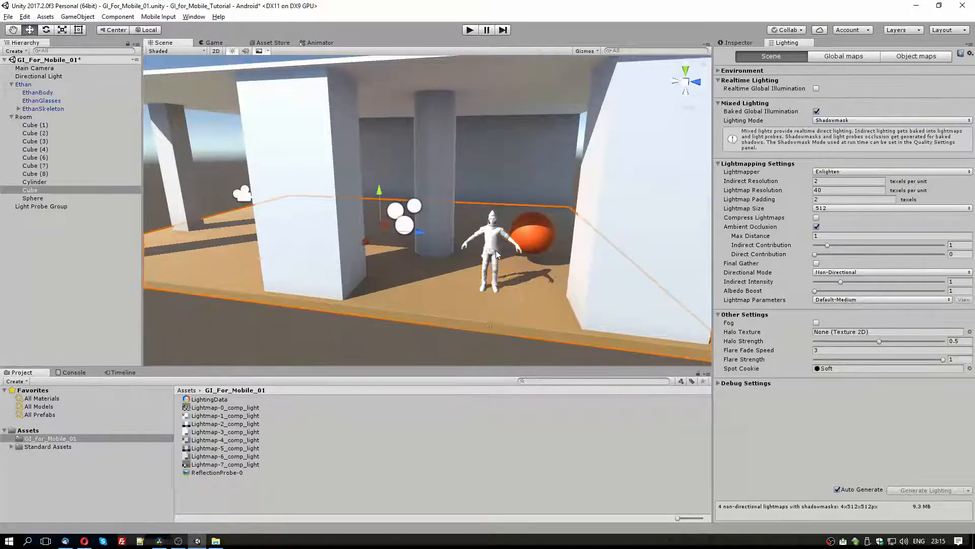
{"action": "left_click", "coordinate": [496, 255]}
{"action": "left_click_drag", "start_coordinate": [483, 294], "coordinate": [415, 283]}
{"action": "right_click_drag", "start_coordinate": [415, 283], "coordinate": [546, 259], "text": "alt"}
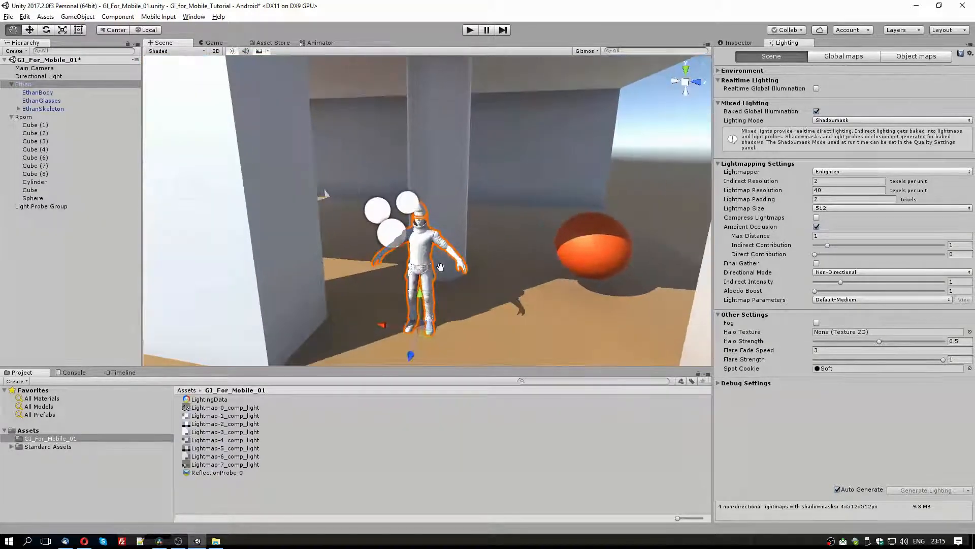
{"action": "left_click_drag", "start_coordinate": [325, 208], "coordinate": [412, 218], "text": "alt"}
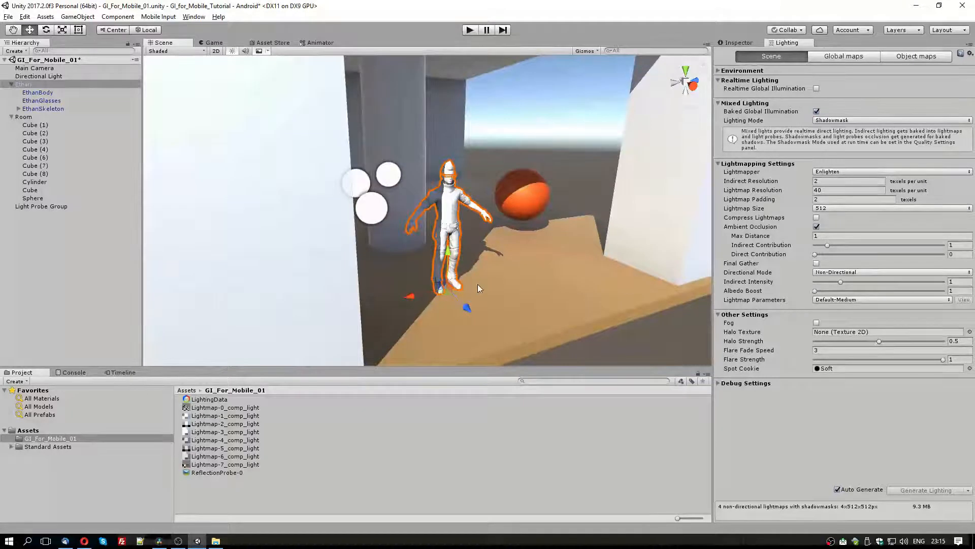
Step: Bring the Ethan character back onto the sunlit floor and review the whole room's lighting
{"action": "left_click_drag", "start_coordinate": [501, 268], "coordinate": [471, 296], "text": "alt"}
{"action": "scroll", "coordinate": [432, 293], "scroll_direction": "down", "scroll_amount": 3}
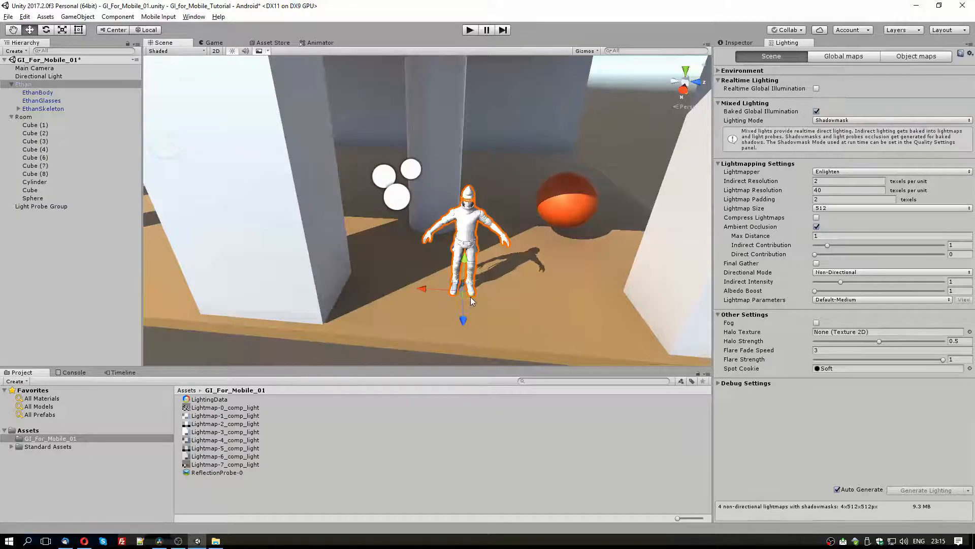
{"action": "left_click_drag", "start_coordinate": [470, 297], "coordinate": [436, 258], "text": "alt"}
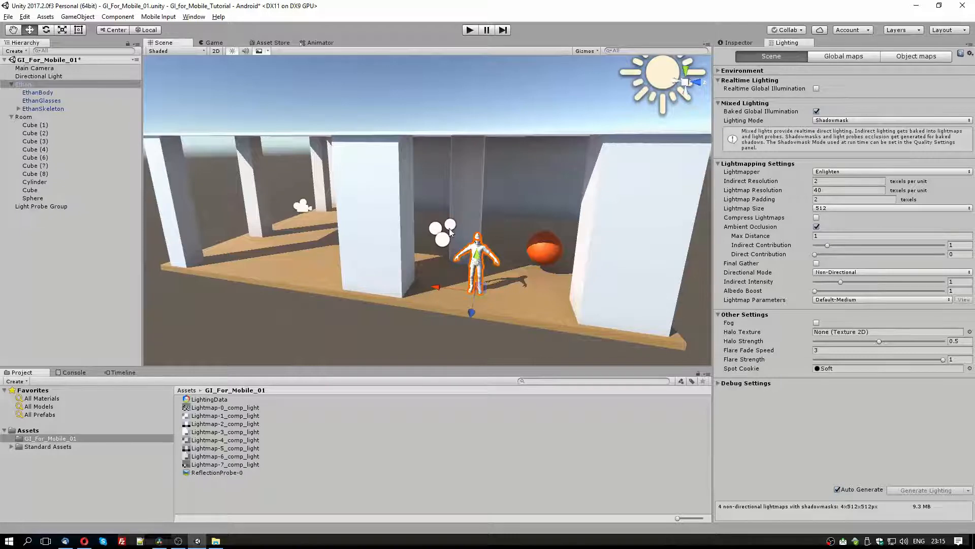
Step: Shift the Ethan character on the sunlit floor between the front pillars and examine its cast shadow from several angles
{"action": "left_click_drag", "start_coordinate": [473, 294], "coordinate": [498, 277]}
{"action": "right_click_drag", "start_coordinate": [498, 277], "coordinate": [517, 259], "text": "alt"}
{"action": "left_click_drag", "start_coordinate": [516, 258], "coordinate": [484, 309], "text": "alt"}
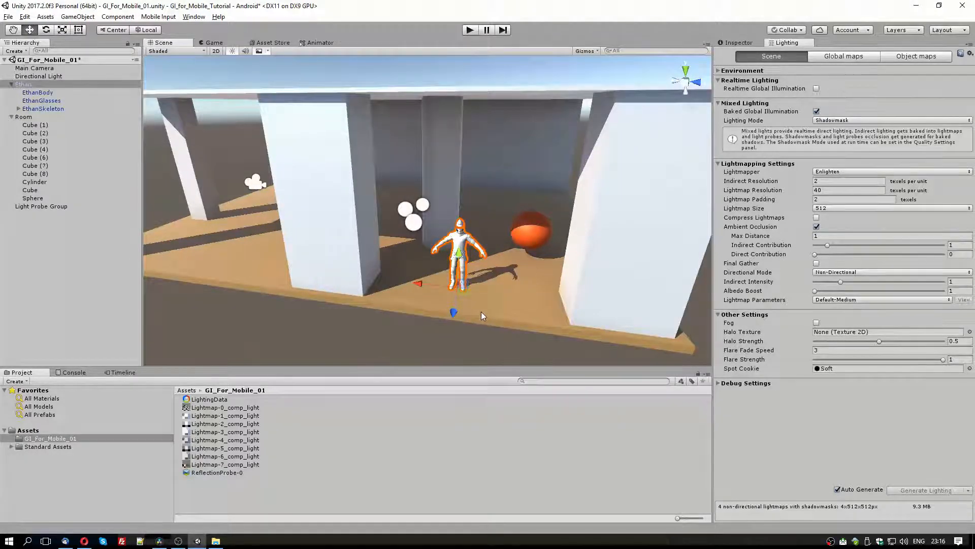
{"action": "left_click_drag", "start_coordinate": [469, 297], "coordinate": [508, 249]}
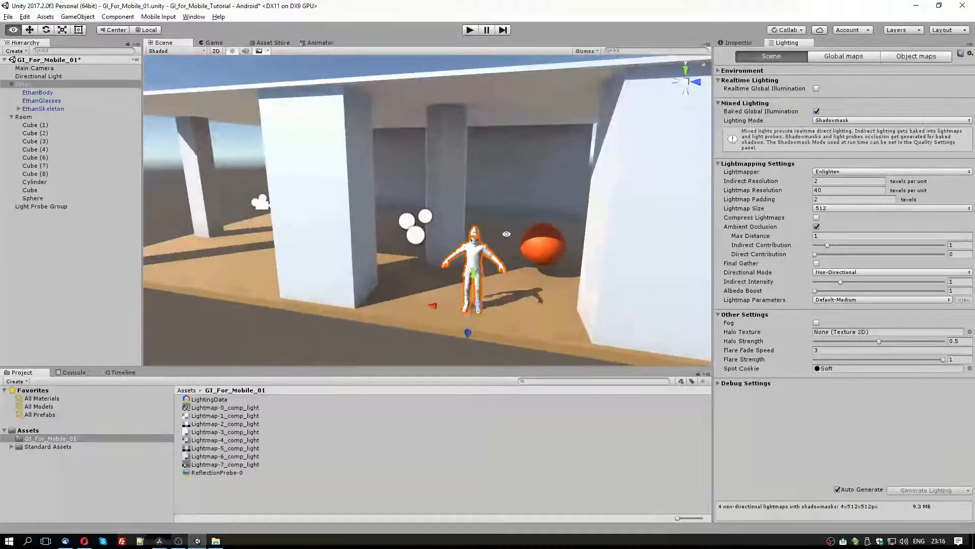
{"action": "middle_click_drag", "start_coordinate": [507, 249], "coordinate": [493, 230]}
{"action": "left_click_drag", "start_coordinate": [493, 230], "coordinate": [478, 225], "text": "alt"}
{"action": "middle_click_drag", "start_coordinate": [477, 225], "coordinate": [477, 234]}
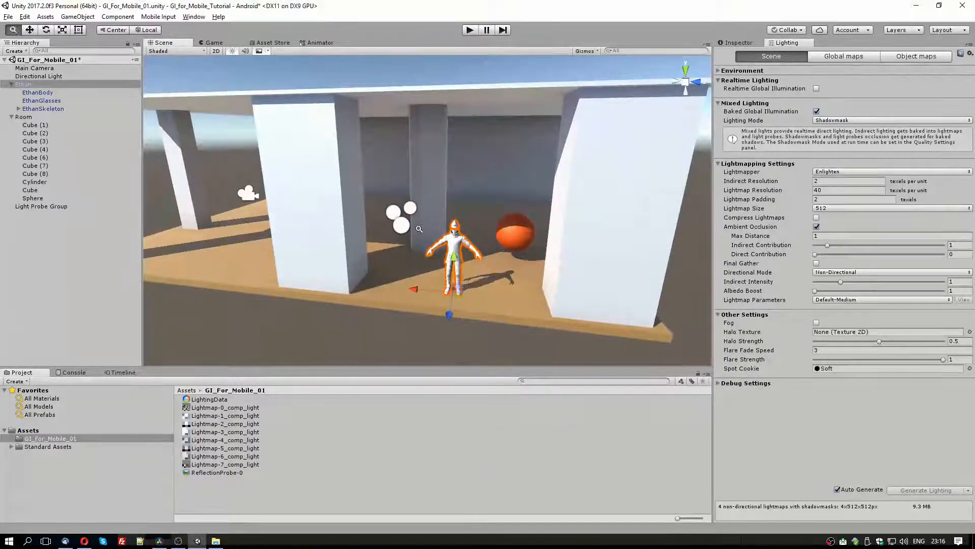
{"action": "scroll", "coordinate": [477, 230], "scroll_direction": "up", "scroll_amount": 3}
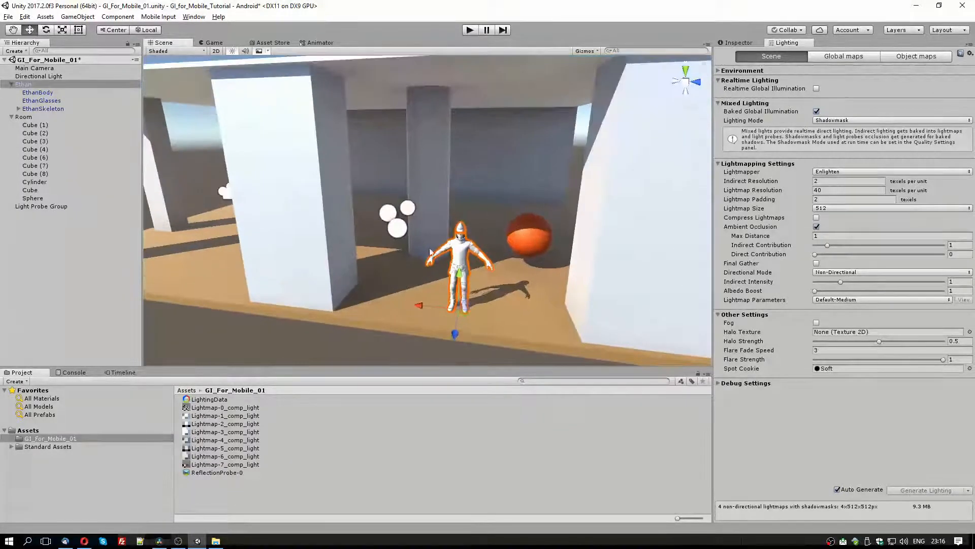
Step: Set Cast Shadows to Off and disable Receive Shadows in the cylinder pillar's Mesh Renderer
{"action": "left_click", "coordinate": [443, 210]}
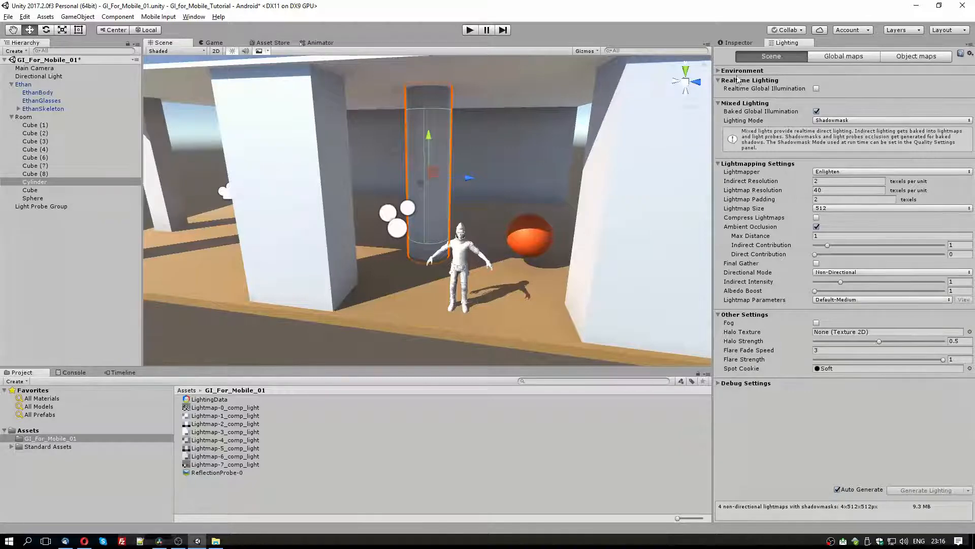
{"action": "left_click", "coordinate": [739, 43]}
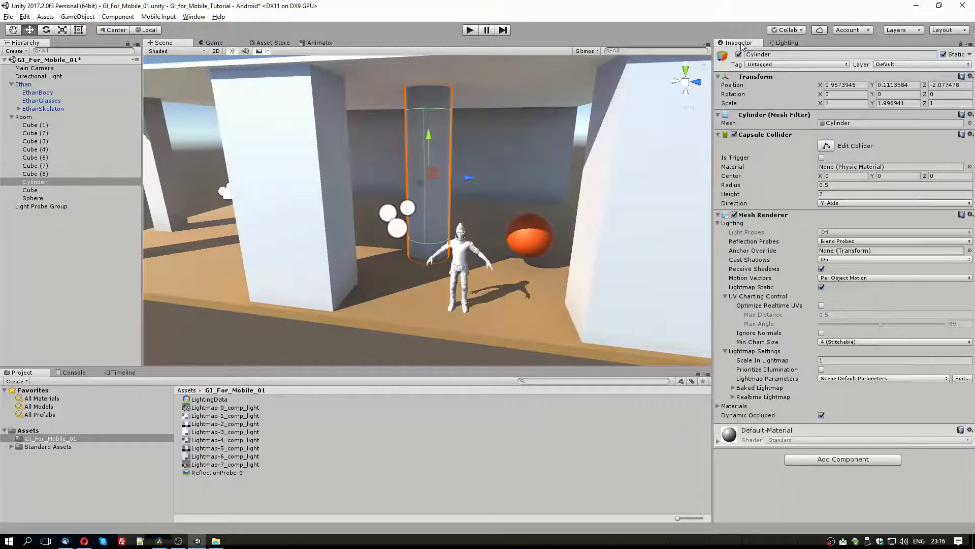
{"action": "left_click", "coordinate": [824, 260]}
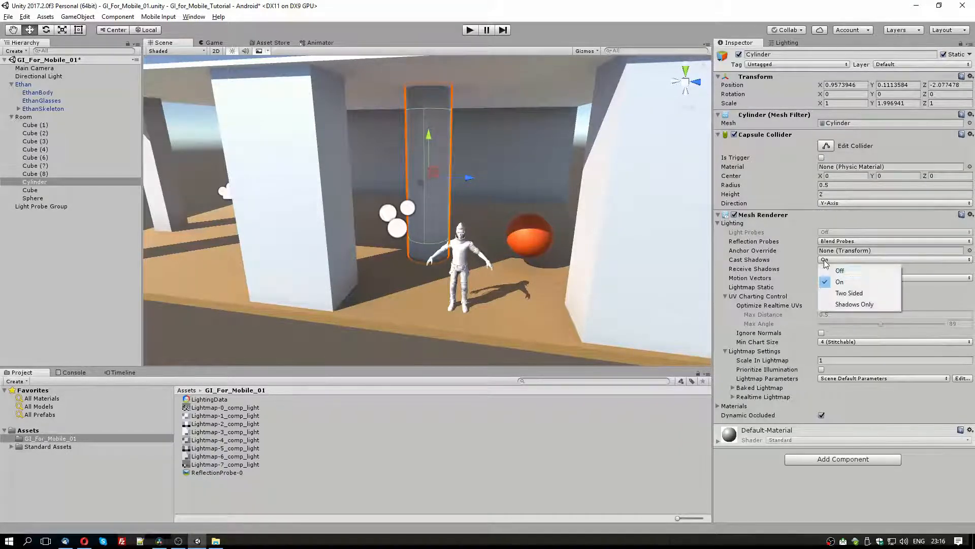
{"action": "left_click", "coordinate": [831, 268]}
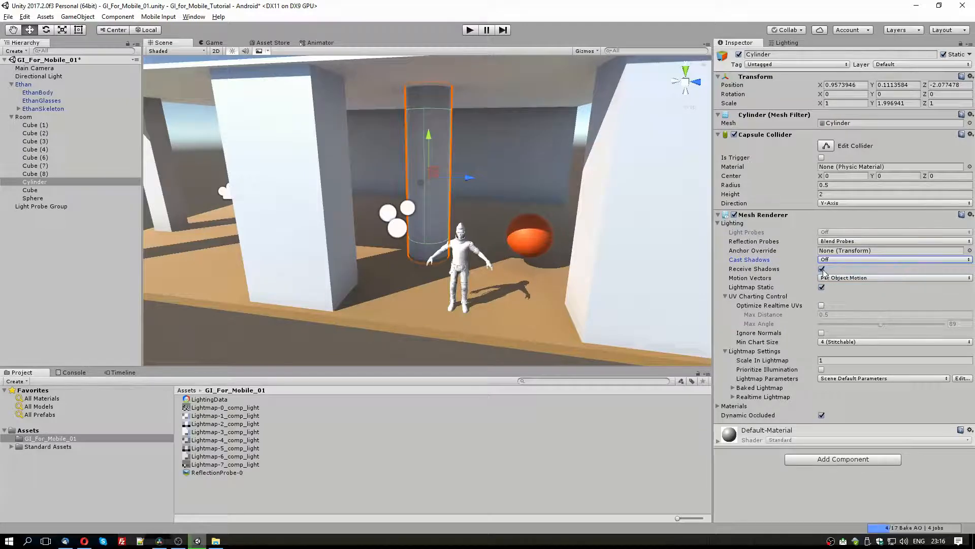
{"action": "left_click", "coordinate": [823, 269]}
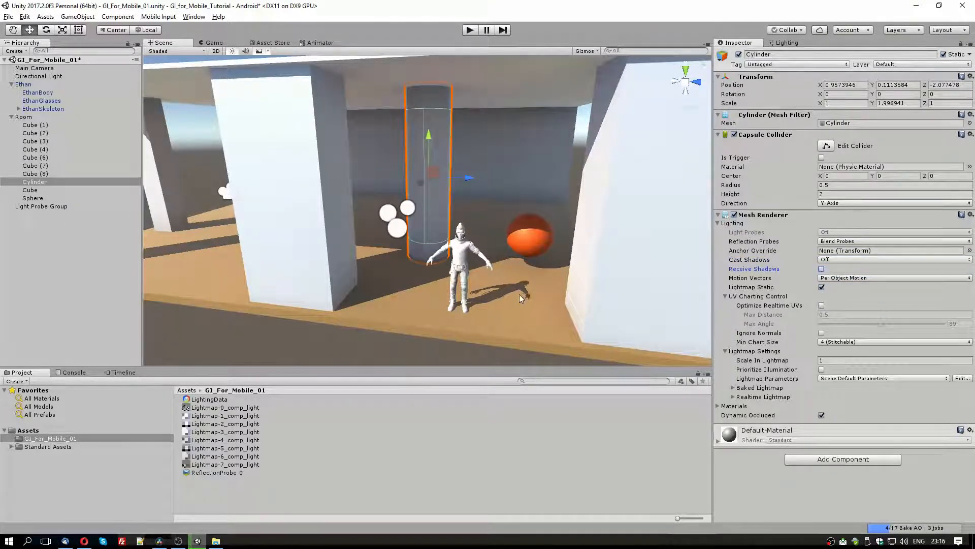
Step: Examine the rebaked lighting around the cylinder pillar and the Ethan character from several angles
{"action": "left_click_drag", "start_coordinate": [472, 258], "coordinate": [471, 264], "text": "alt"}
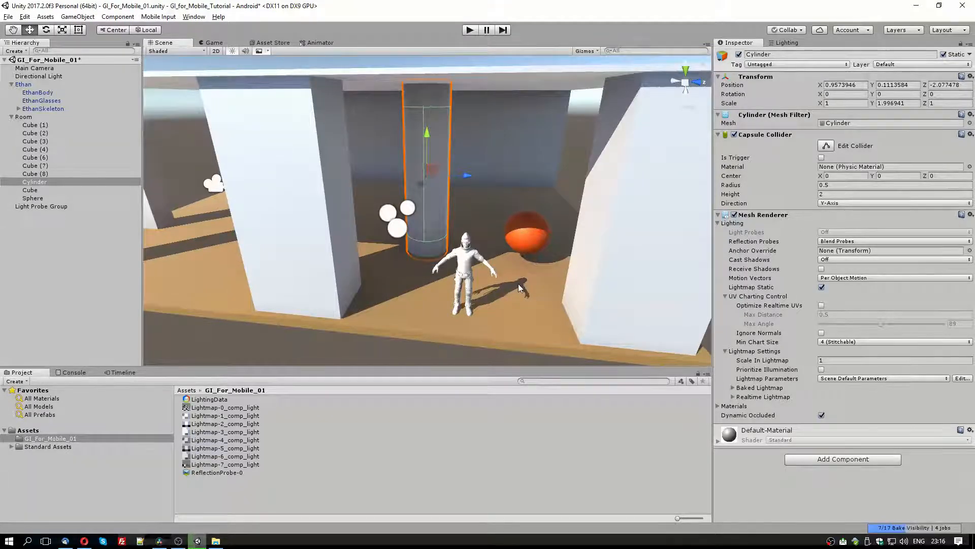
{"action": "left_click_drag", "start_coordinate": [518, 283], "coordinate": [493, 254], "text": "alt"}
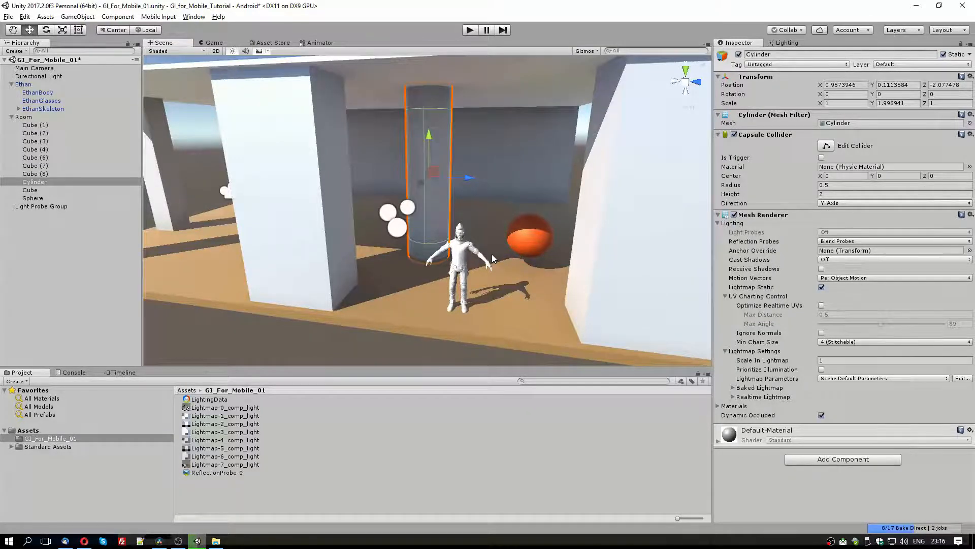
{"action": "scroll", "coordinate": [485, 254], "scroll_direction": "up", "scroll_amount": 4}
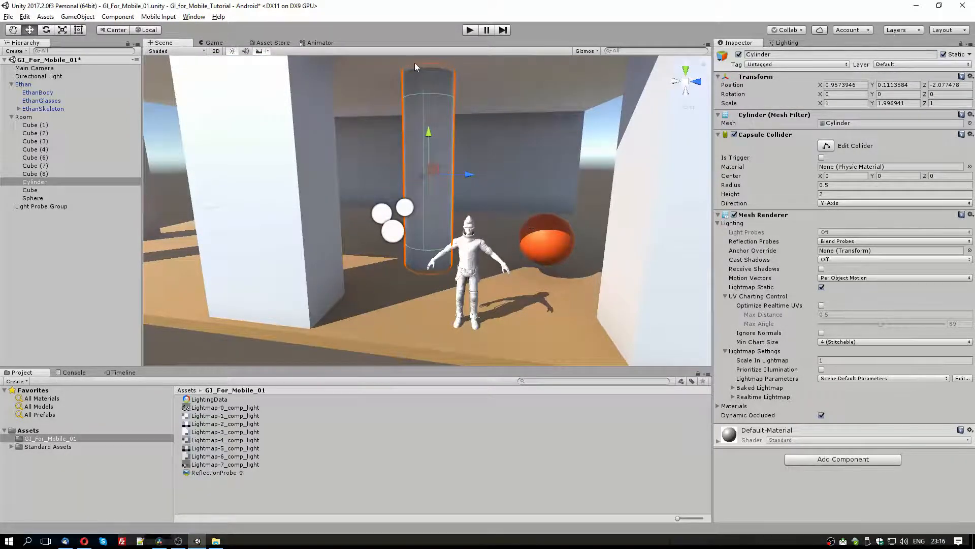
{"action": "left_click_drag", "start_coordinate": [415, 63], "coordinate": [482, 169], "text": "alt"}
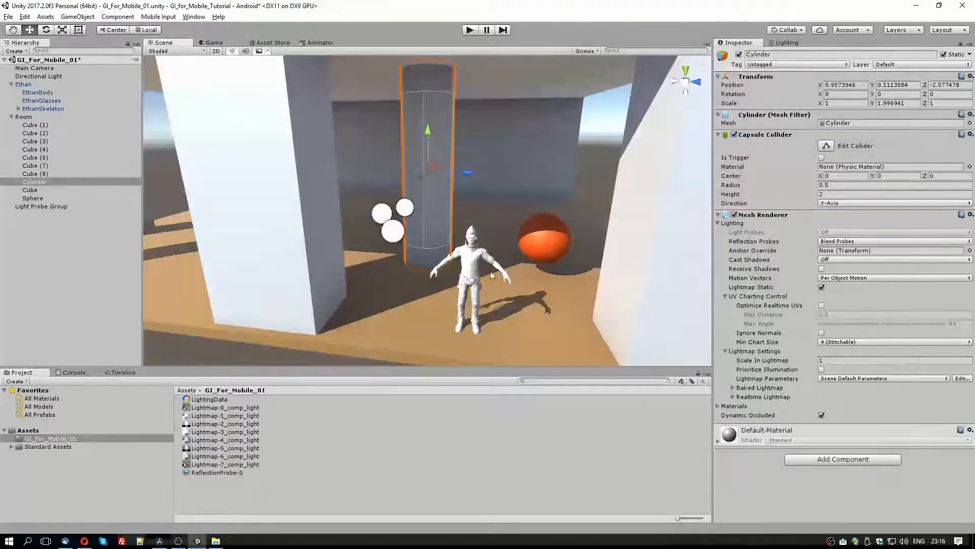
{"action": "left_click", "coordinate": [471, 268]}
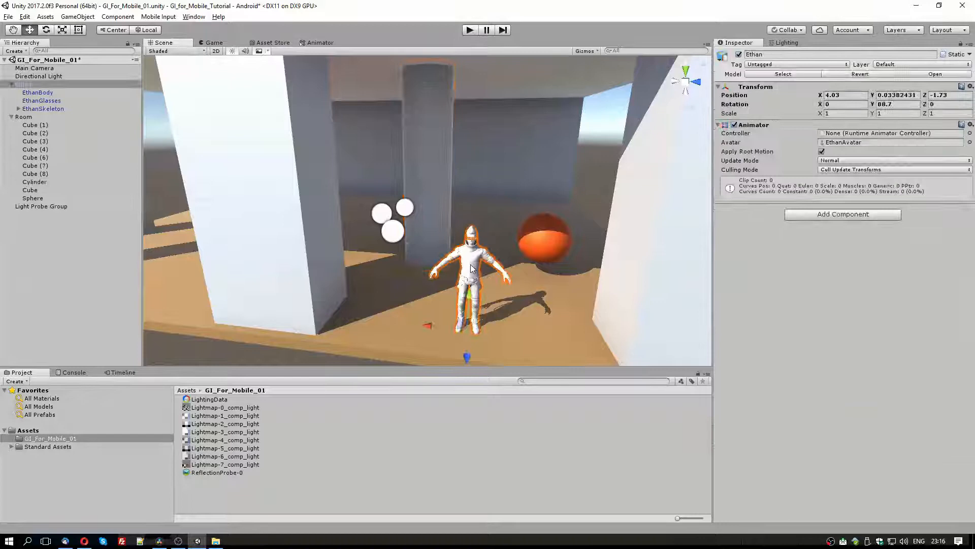
Step: Try moving the cylinder pillar toward the sphere and undo the move
{"action": "left_click", "coordinate": [425, 194]}
{"action": "left_click_drag", "start_coordinate": [445, 207], "coordinate": [425, 228], "text": "alt"}
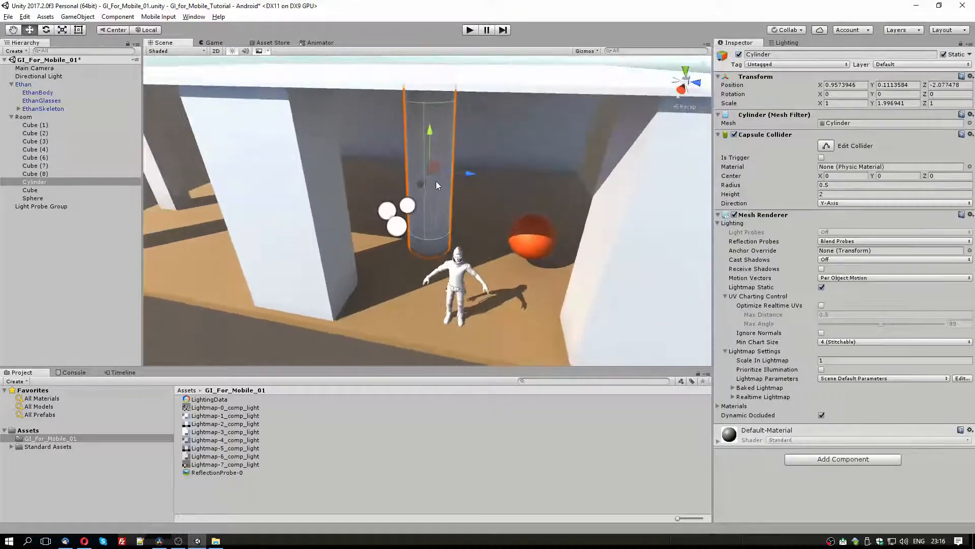
{"action": "left_click_drag", "start_coordinate": [436, 181], "coordinate": [517, 223]}
{"action": "key", "text": "ctrl+z"}
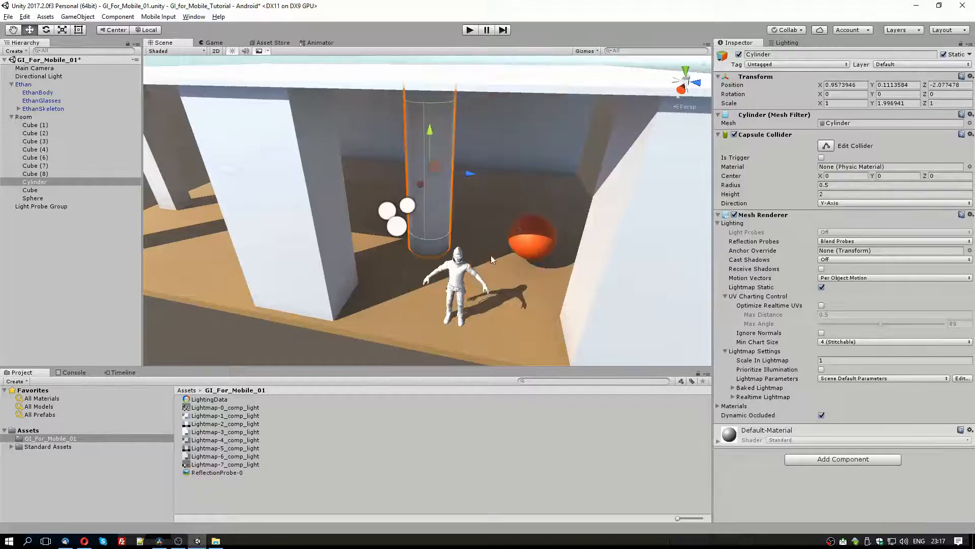
Step: Select the Ethan character and review its shadow on the sunlit floor from a distance and up close
{"action": "left_click", "coordinate": [472, 278]}
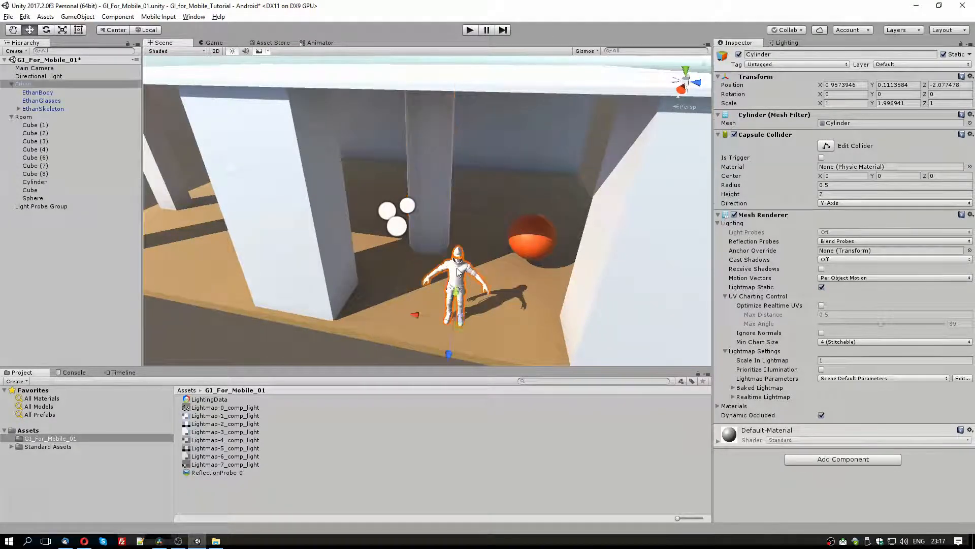
{"action": "left_click_drag", "start_coordinate": [463, 326], "coordinate": [377, 193]}
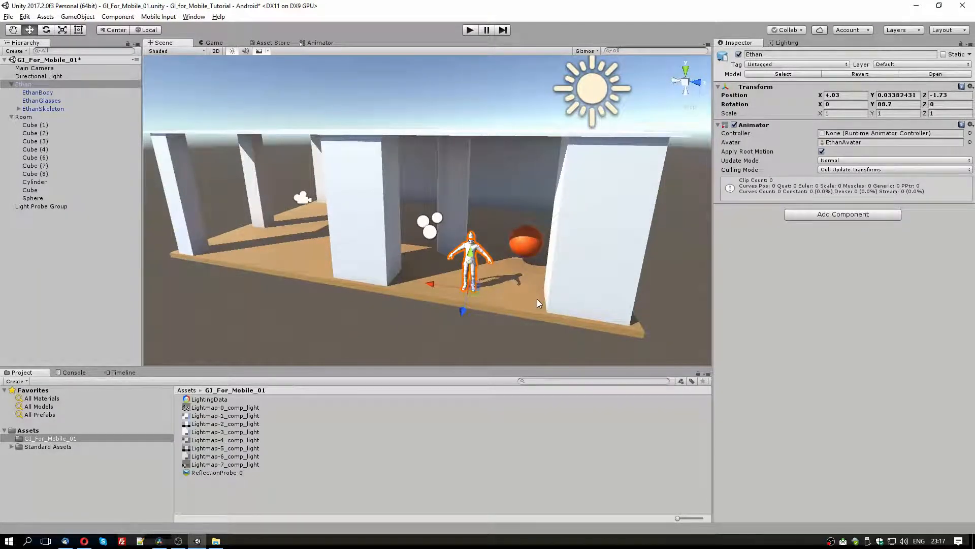
{"action": "key", "text": "w"}
{"action": "right_click_drag", "start_coordinate": [478, 282], "coordinate": [514, 247]}
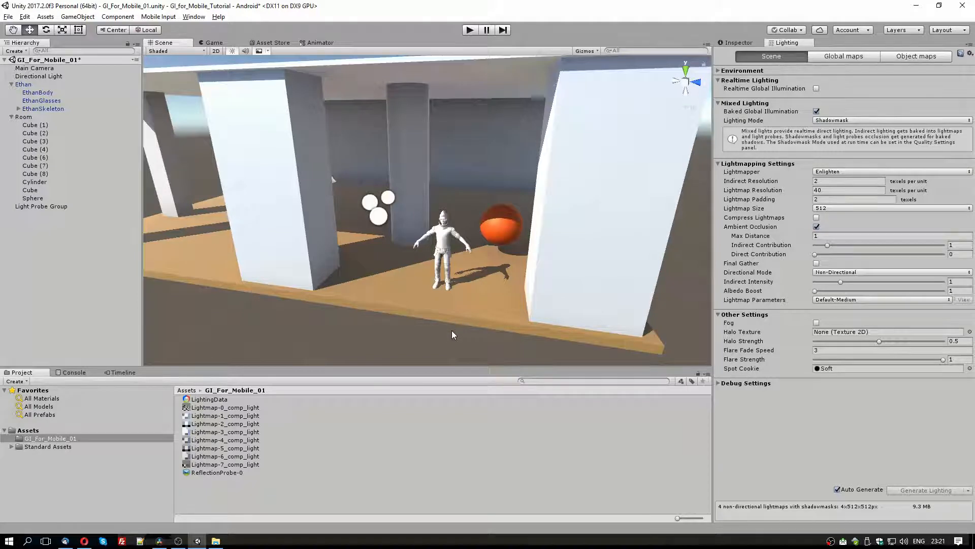
Step: Check the Directional Light's mode and shadow settings, and return to the scene's lighting settings
{"action": "left_click", "coordinate": [53, 77]}
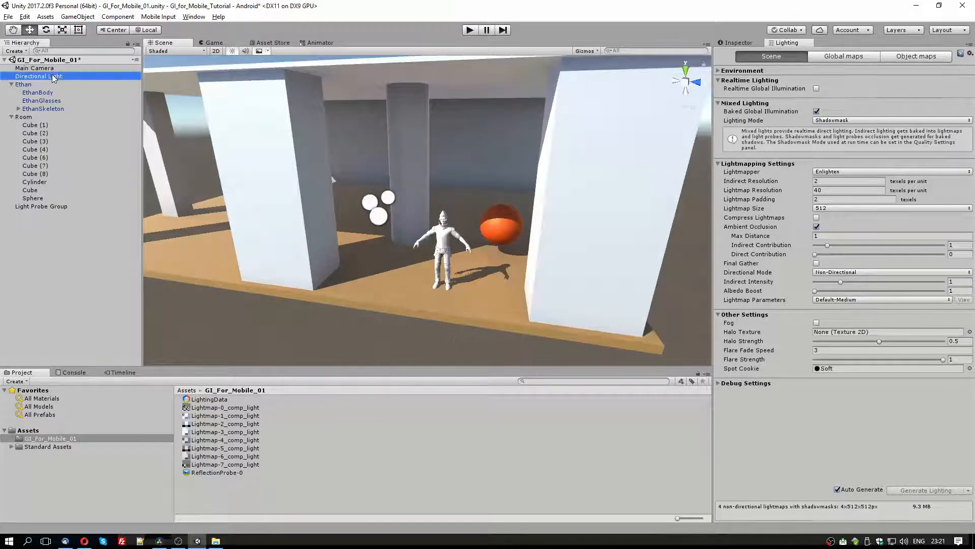
{"action": "left_click", "coordinate": [739, 43]}
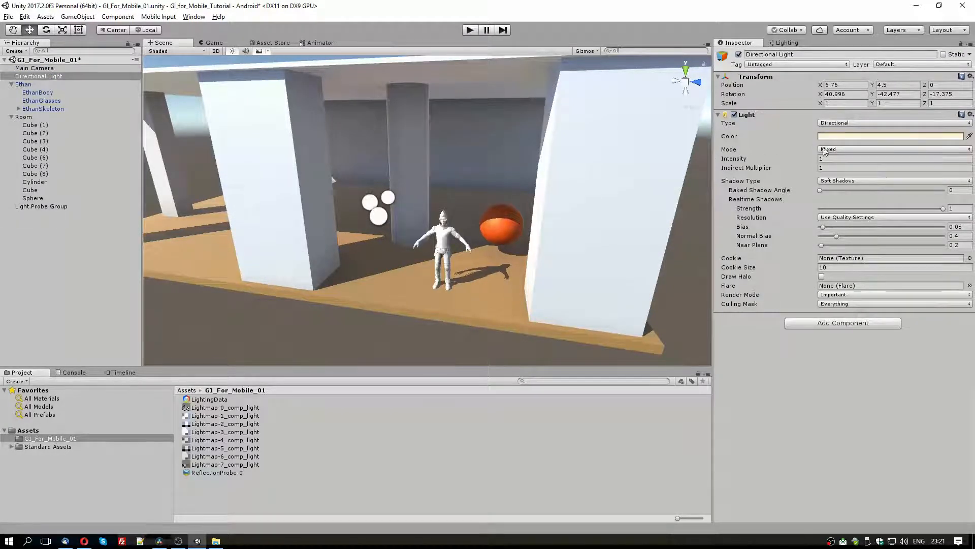
{"action": "left_click", "coordinate": [784, 44]}
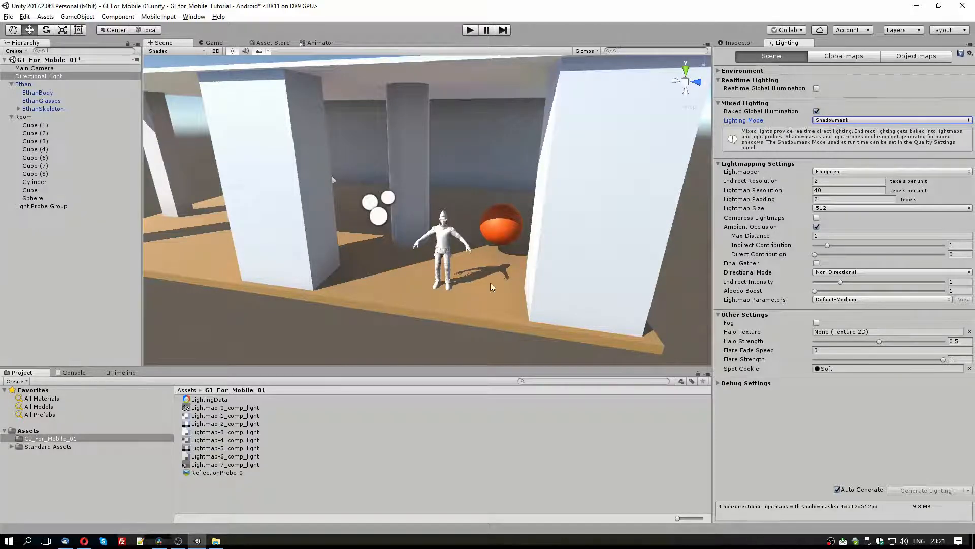
Step: Move the Ethan character toward the edge of the front pillar's shadow and change the mixed lighting mode to Subtractive
{"action": "left_click", "coordinate": [445, 240]}
{"action": "left_click_drag", "start_coordinate": [448, 301], "coordinate": [409, 280]}
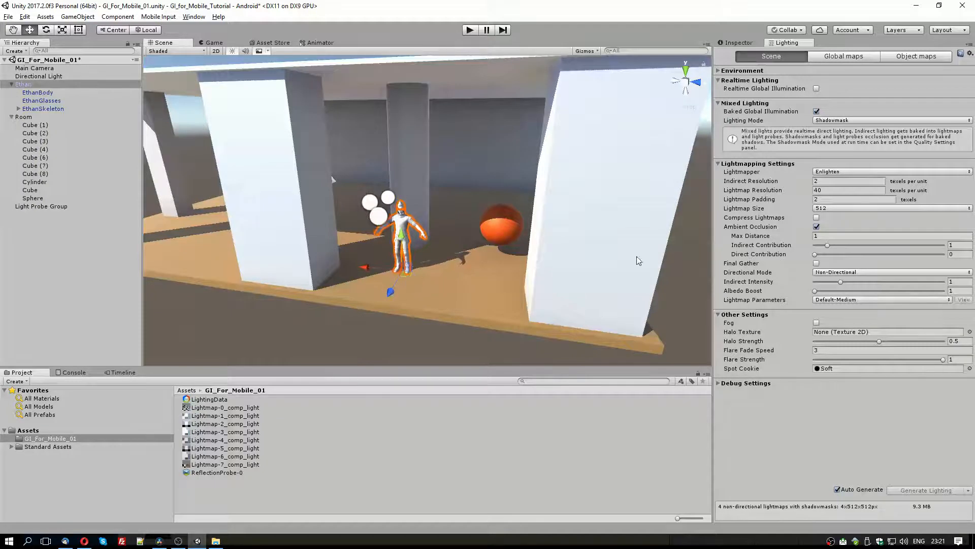
{"action": "left_click", "coordinate": [841, 121]}
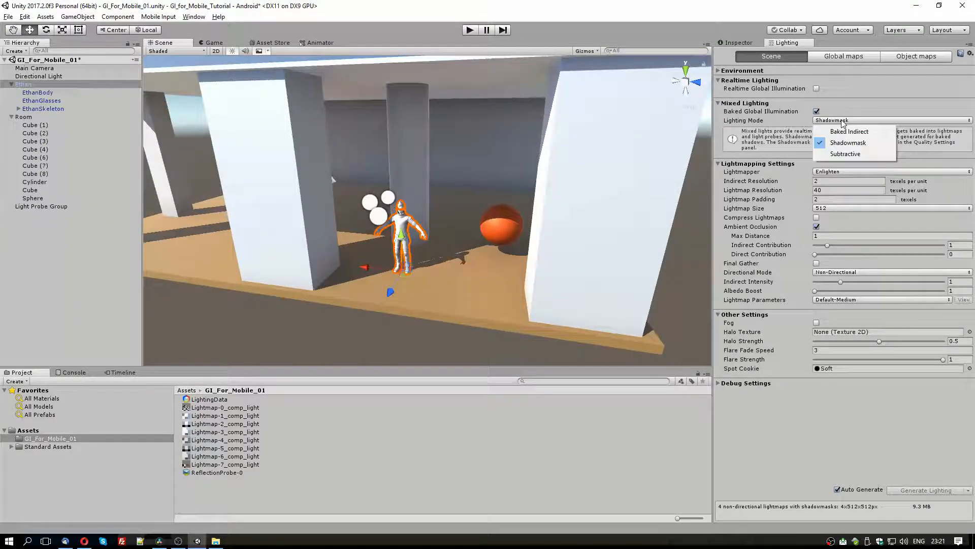
{"action": "left_click", "coordinate": [846, 154]}
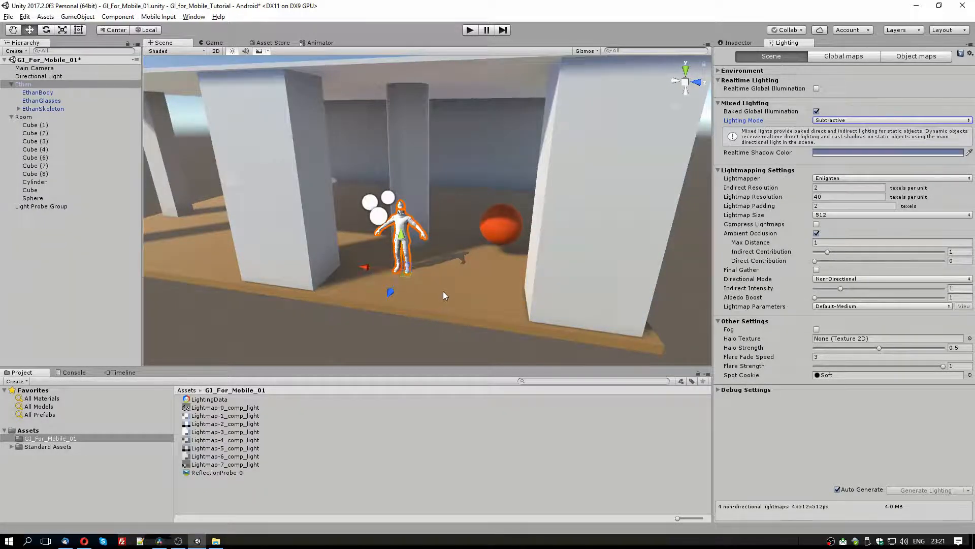
Step: Examine the Ethan character's realtime shadow up close while shifting it slightly toward the front pillar's shadow
{"action": "mouse_move", "coordinate": [410, 277]}
{"action": "left_mouse_down"}
{"action": "mouse_move", "coordinate": [428, 294]}
{"action": "mouse_move", "coordinate": [381, 263]}
{"action": "mouse_move", "coordinate": [411, 282]}
{"action": "left_mouse_up"}
{"action": "scroll", "coordinate": [412, 284], "scroll_direction": "up", "scroll_amount": 3}
{"action": "middle_click_drag", "start_coordinate": [412, 283], "coordinate": [456, 231]}
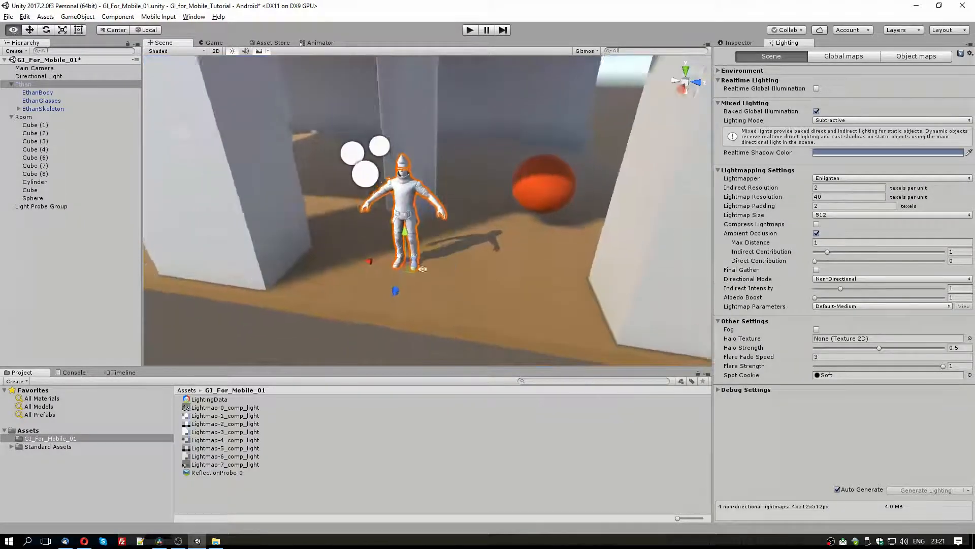
{"action": "left_click_drag", "start_coordinate": [455, 231], "coordinate": [464, 240], "text": "alt"}
{"action": "right_click_drag", "start_coordinate": [463, 239], "coordinate": [526, 248], "text": "alt"}
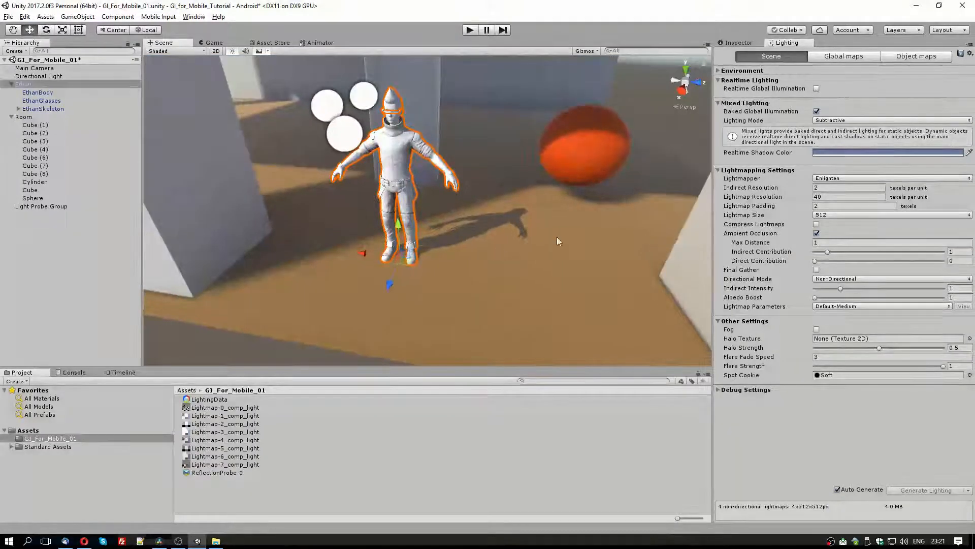
{"action": "left_click_drag", "start_coordinate": [413, 264], "coordinate": [375, 254]}
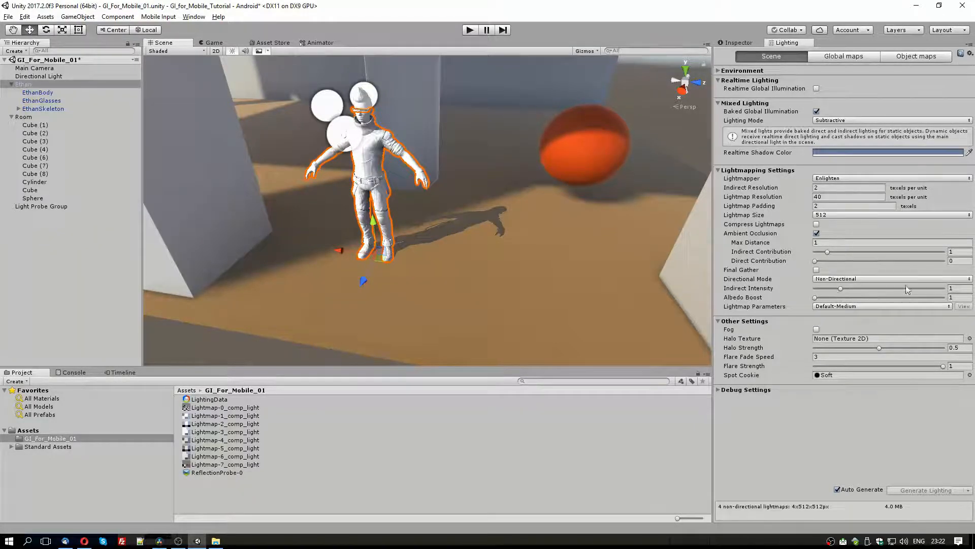
Step: Set the lightmapping Indirect Intensity to 2 and move the Ethan character into the front pillar's shadow
{"action": "left_click", "coordinate": [957, 287]}
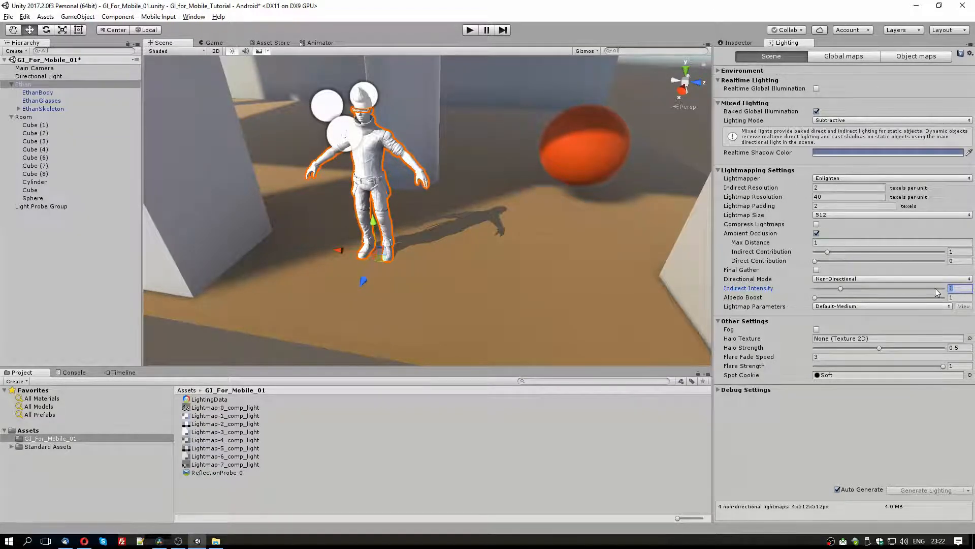
{"action": "type", "text": "2"}
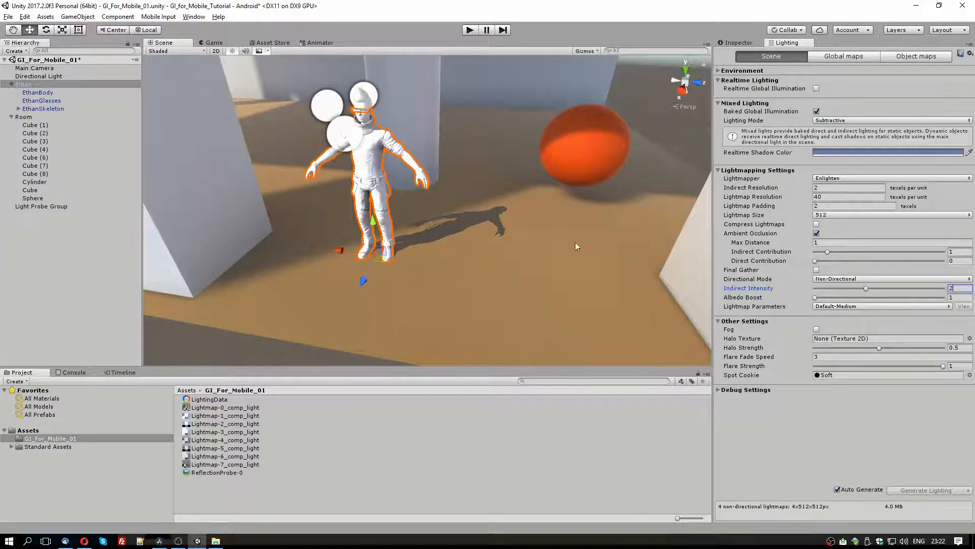
{"action": "left_click_drag", "start_coordinate": [384, 259], "coordinate": [340, 234]}
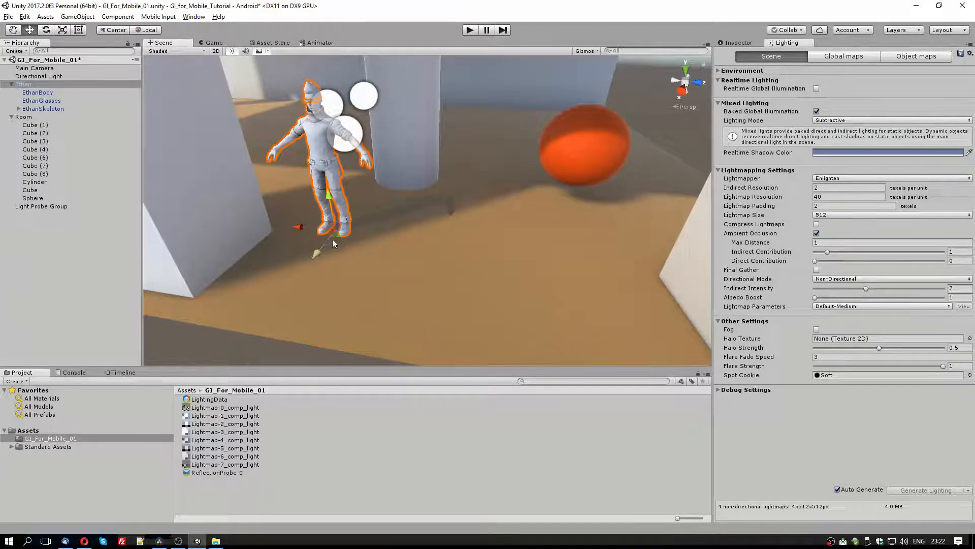
{"action": "mouse_move", "coordinate": [333, 235]}
{"action": "left_mouse_down"}
{"action": "mouse_move", "coordinate": [351, 252]}
{"action": "mouse_move", "coordinate": [333, 231]}
{"action": "left_mouse_up"}
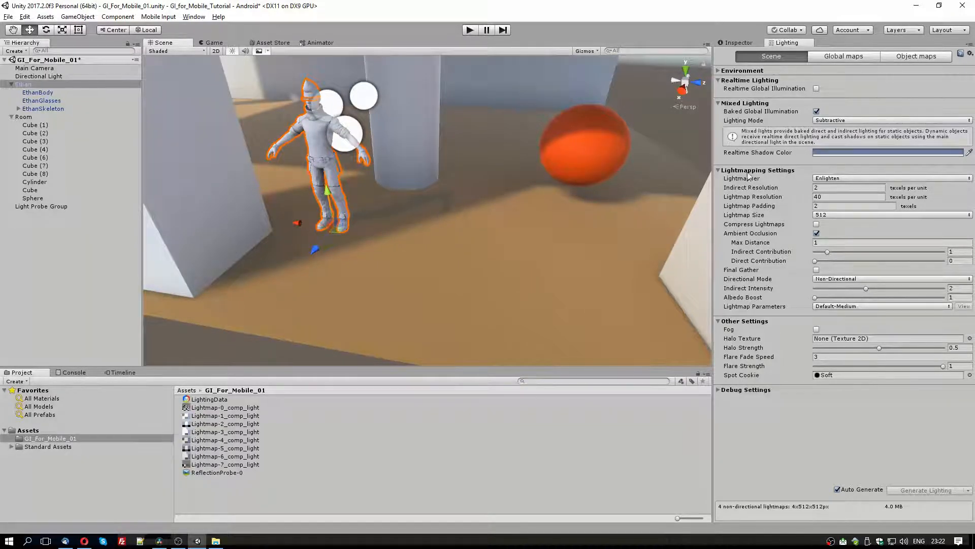
Step: Change the Realtime Shadow Color to a lighter, less saturated grey-blue, hex 8A95AEFF
{"action": "left_click", "coordinate": [855, 151]}
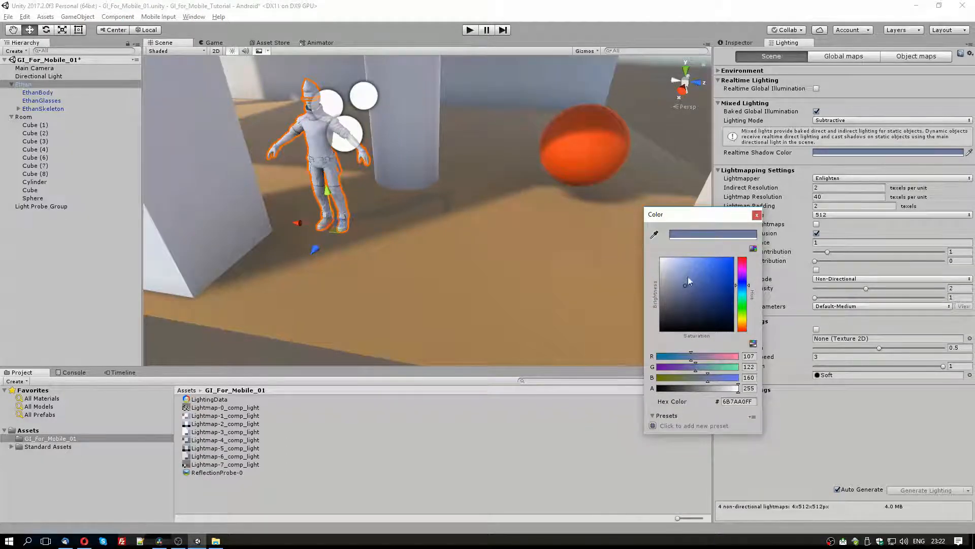
{"action": "left_click", "coordinate": [681, 285]}
{"action": "left_click_drag", "start_coordinate": [681, 285], "coordinate": [677, 282]}
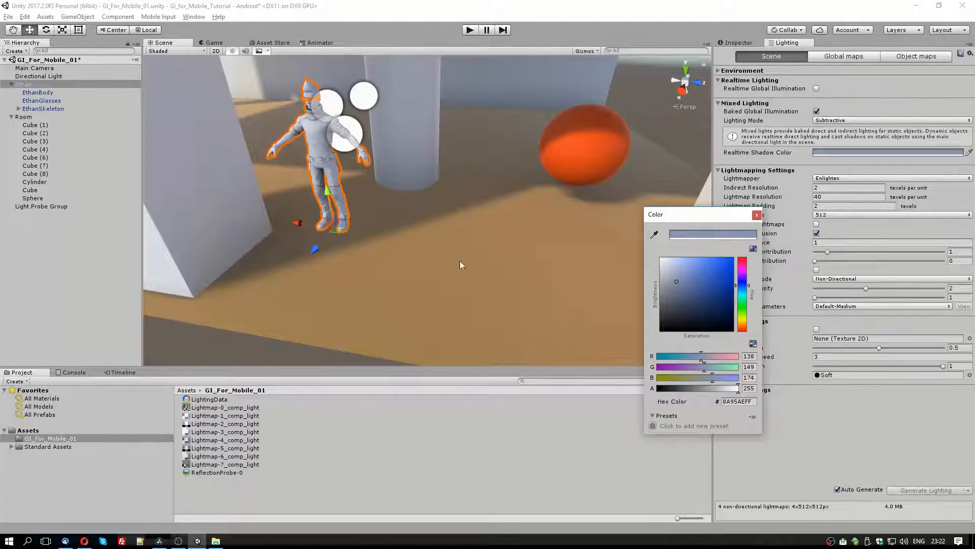
{"action": "left_click", "coordinate": [757, 215]}
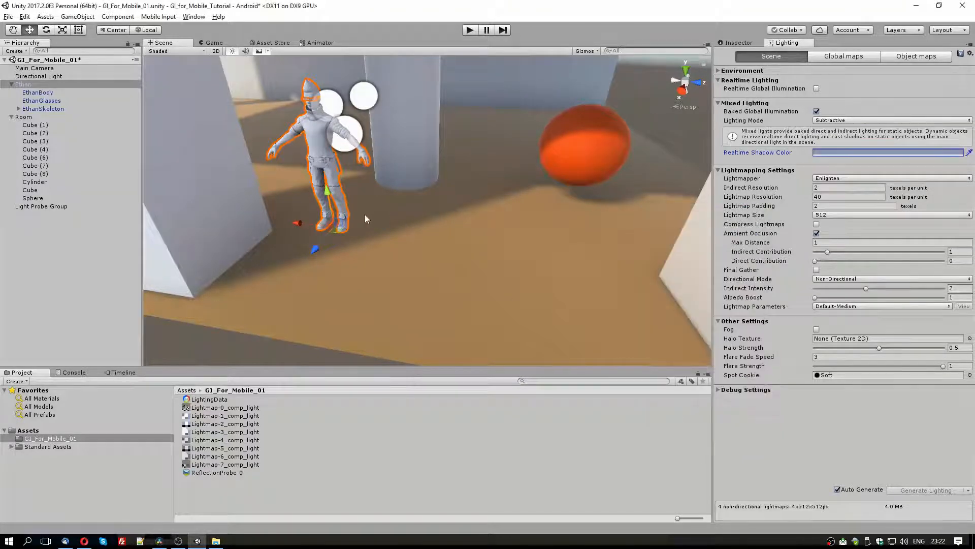
Step: Move the Ethan character out of the front pillar's shadow onto the sunlit floor between the two front pillars
{"action": "left_click_drag", "start_coordinate": [338, 230], "coordinate": [378, 261]}
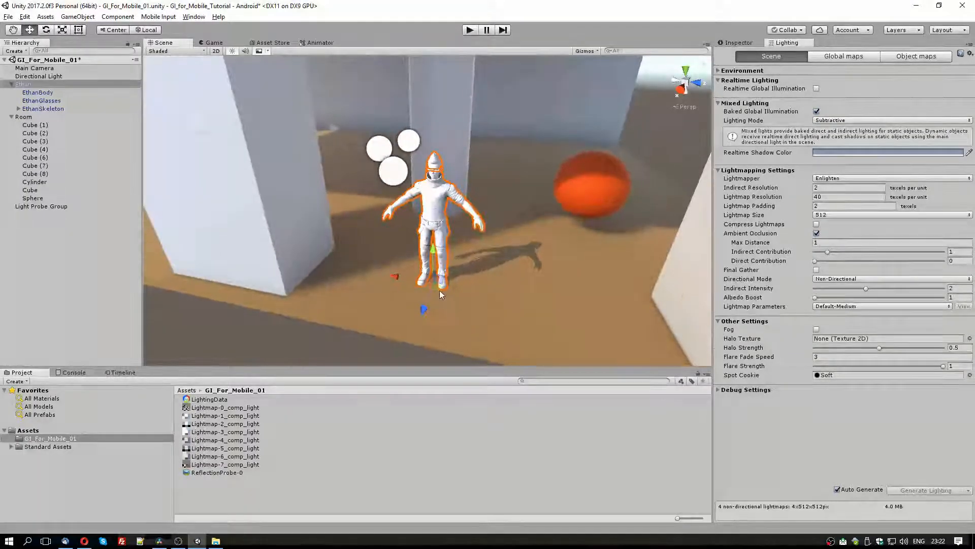
{"action": "mouse_move", "coordinate": [440, 291]}
{"action": "left_mouse_down"}
{"action": "mouse_move", "coordinate": [389, 243]}
{"action": "mouse_move", "coordinate": [455, 285]}
{"action": "left_mouse_up"}
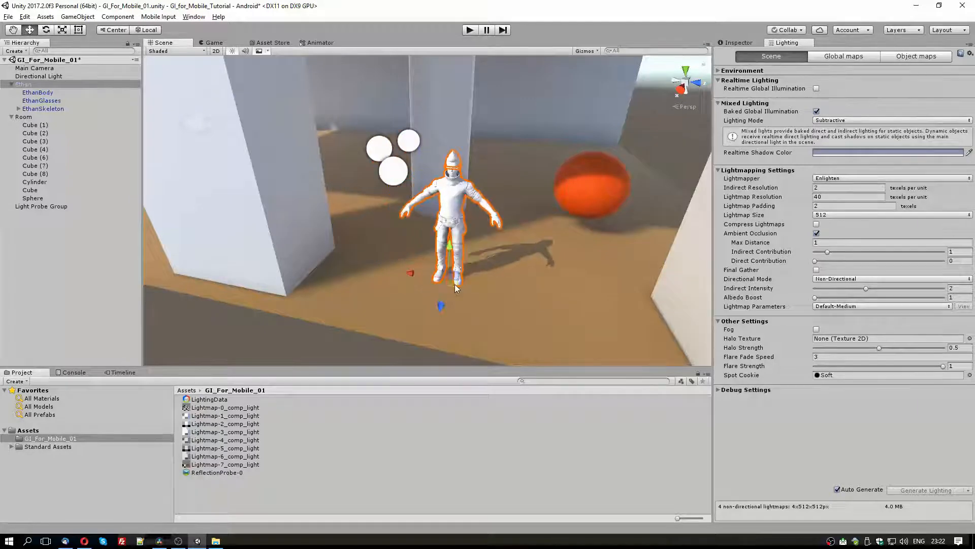
{"action": "scroll", "coordinate": [487, 259], "scroll_direction": "down", "scroll_amount": 7}
{"action": "middle_click_drag", "start_coordinate": [423, 267], "coordinate": [399, 290]}
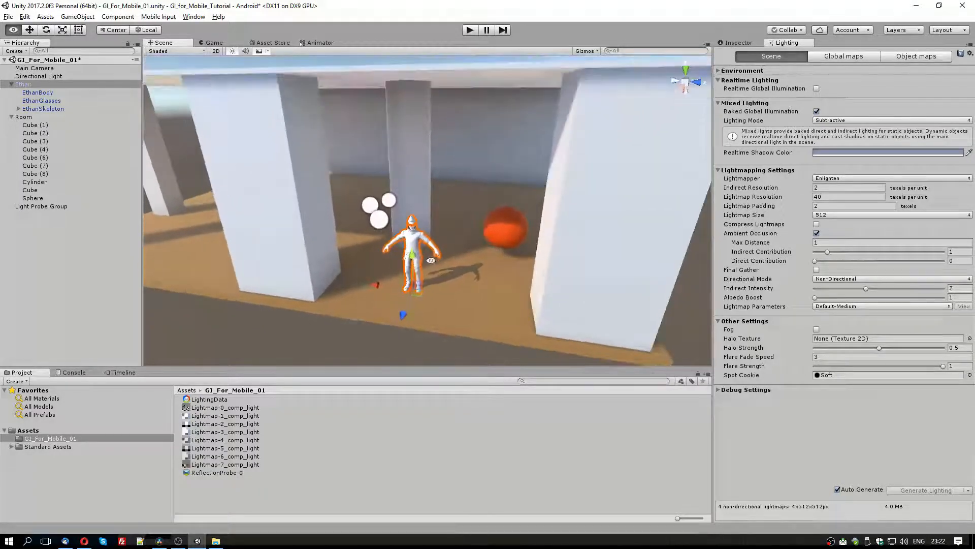
{"action": "left_click_drag", "start_coordinate": [399, 289], "coordinate": [428, 255], "text": "alt"}
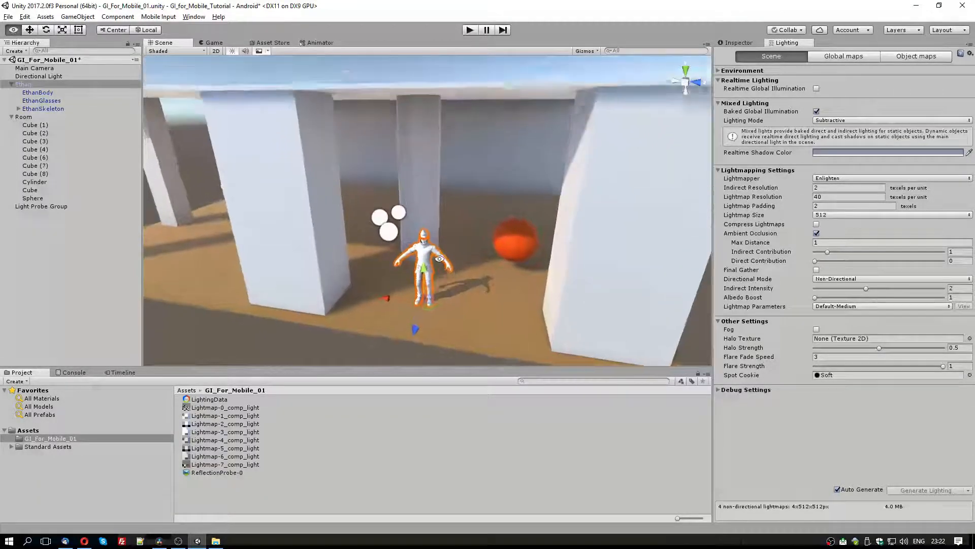
Step: Select the cylinder column behind the Ethan character and inspect its Mesh Renderer lighting settings and its look in the room
{"action": "left_click", "coordinate": [425, 149]}
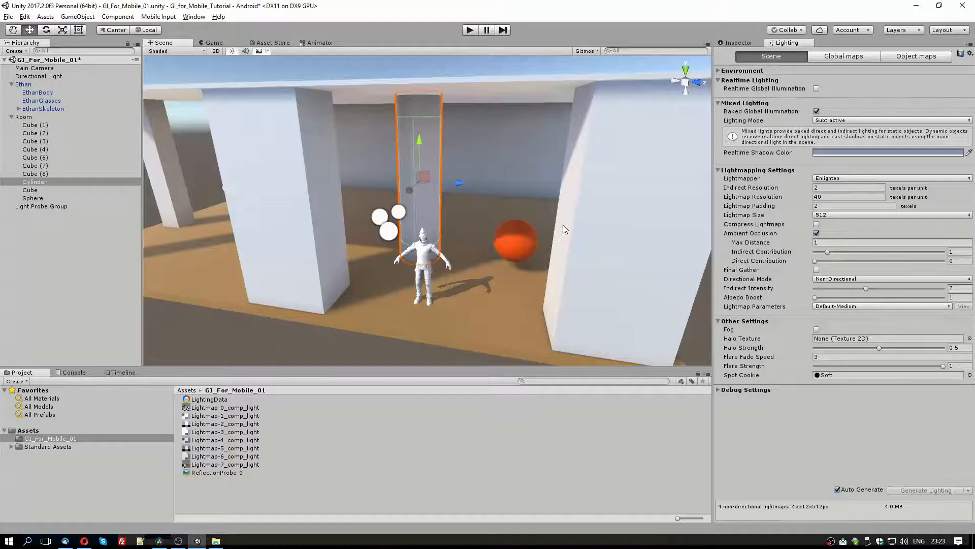
{"action": "left_click_drag", "start_coordinate": [559, 221], "coordinate": [525, 215], "text": "alt"}
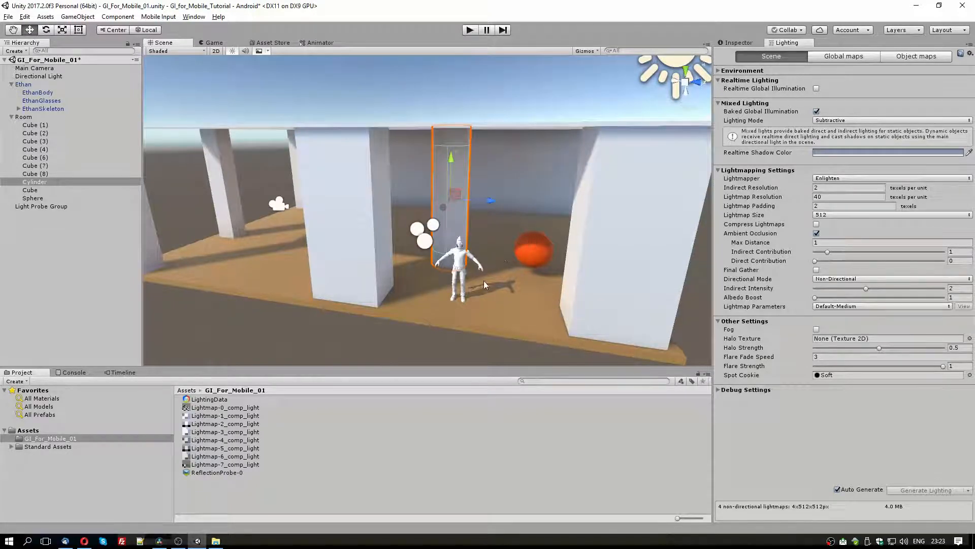
{"action": "left_click_drag", "start_coordinate": [486, 279], "coordinate": [463, 267], "text": "alt"}
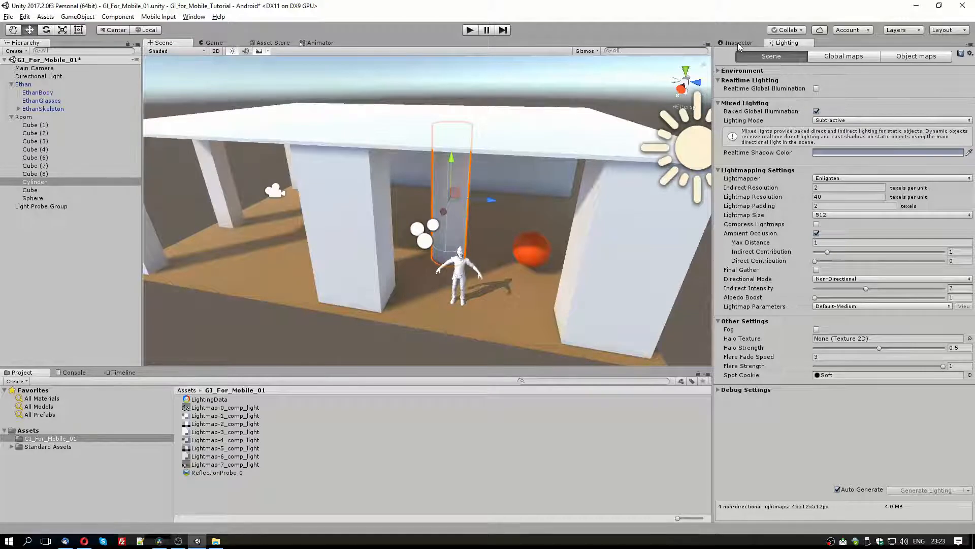
{"action": "left_click", "coordinate": [738, 42]}
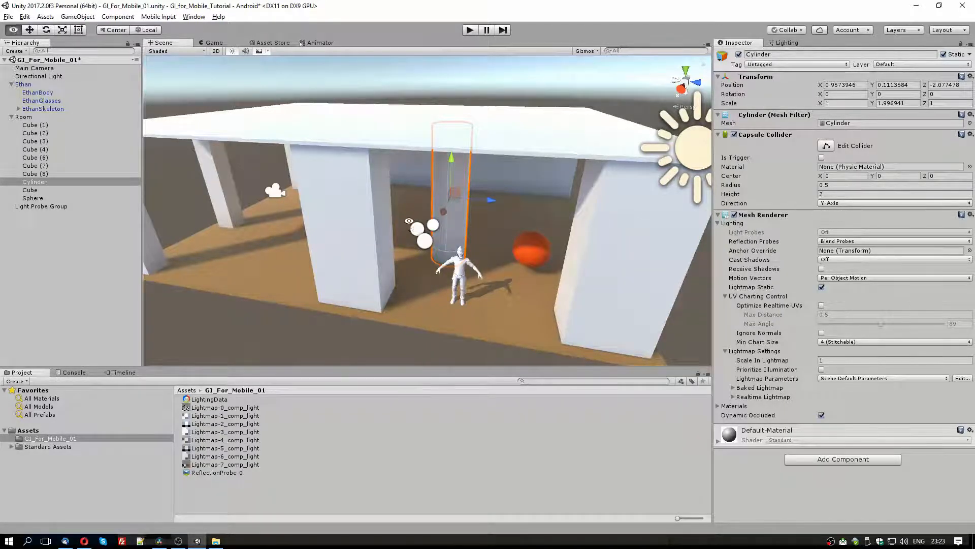
{"action": "scroll", "coordinate": [514, 238], "scroll_direction": "up", "scroll_amount": 3}
{"action": "left_click_drag", "start_coordinate": [515, 238], "coordinate": [478, 169], "text": "alt"}
{"action": "key", "text": "alt"}
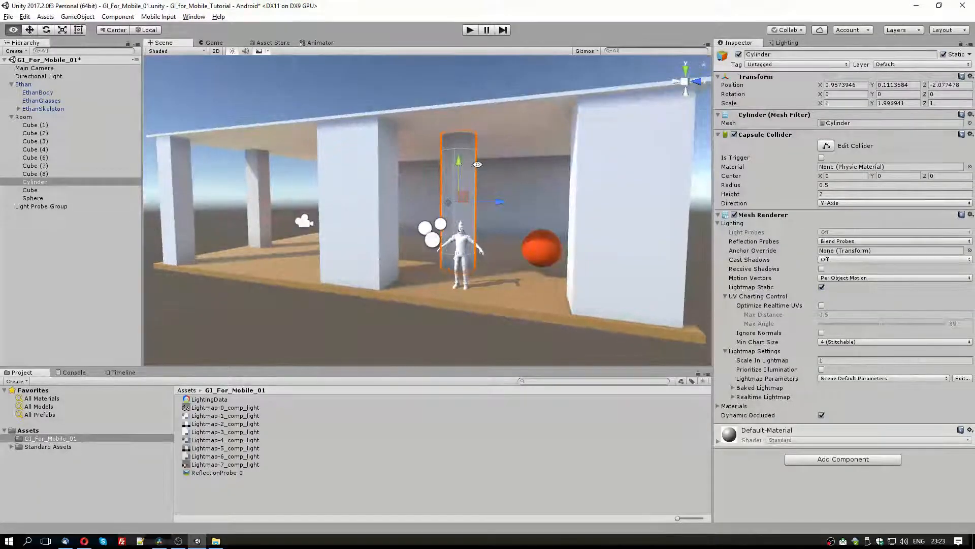